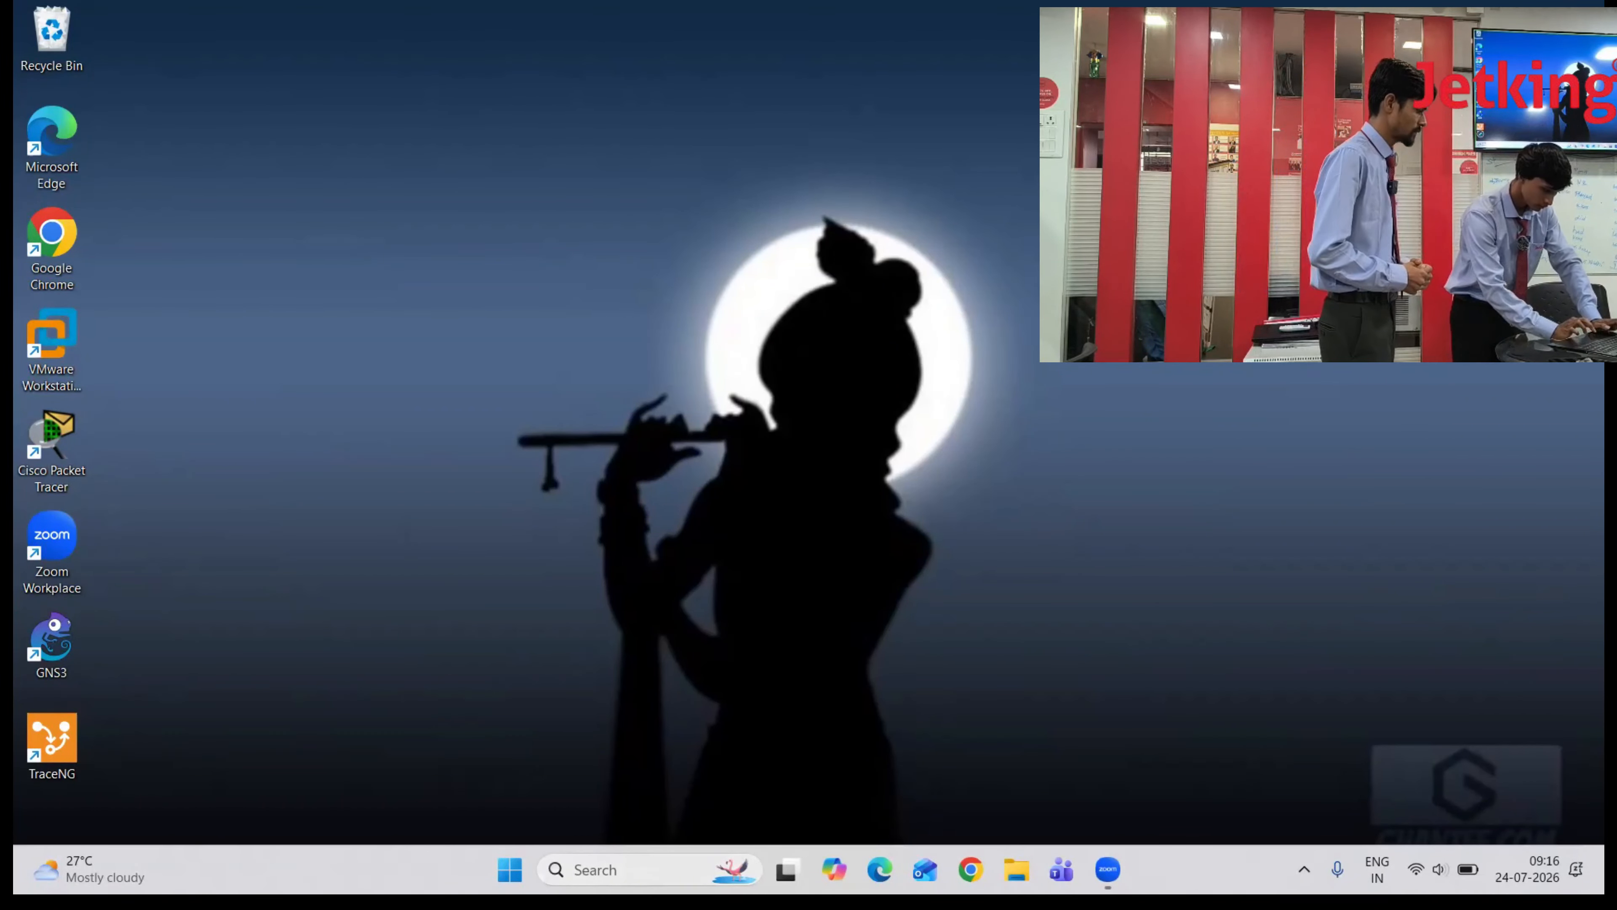
- Launch Outlook 2016 from Windows search and create a new profile with the user's name
left_click(651, 870)
type("outl")
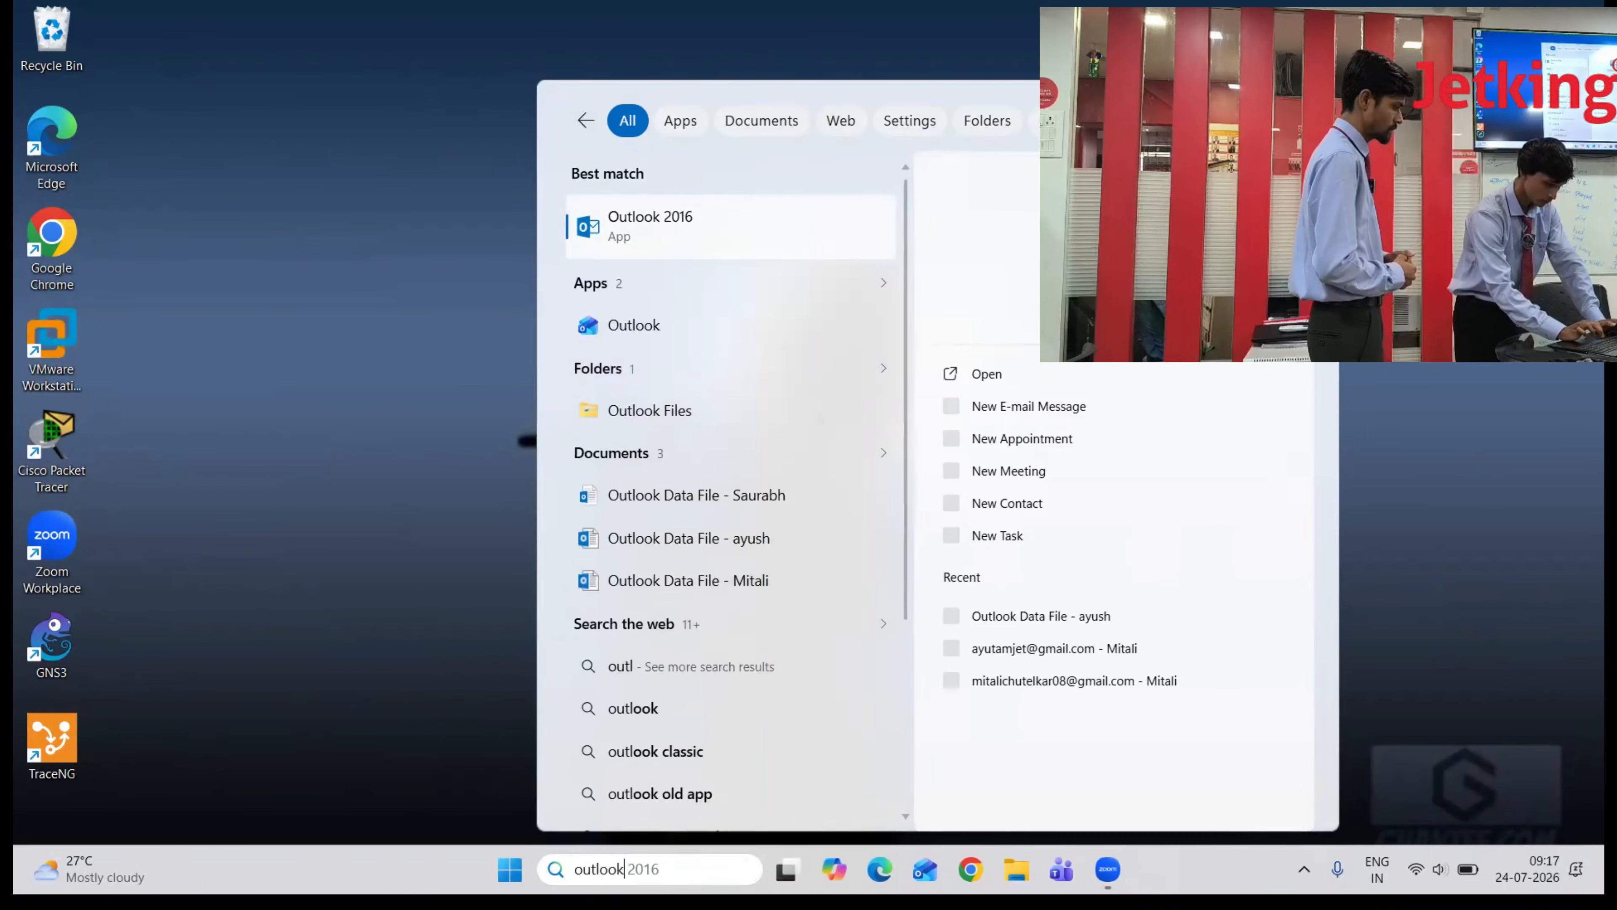
type("ook")
key("Return")
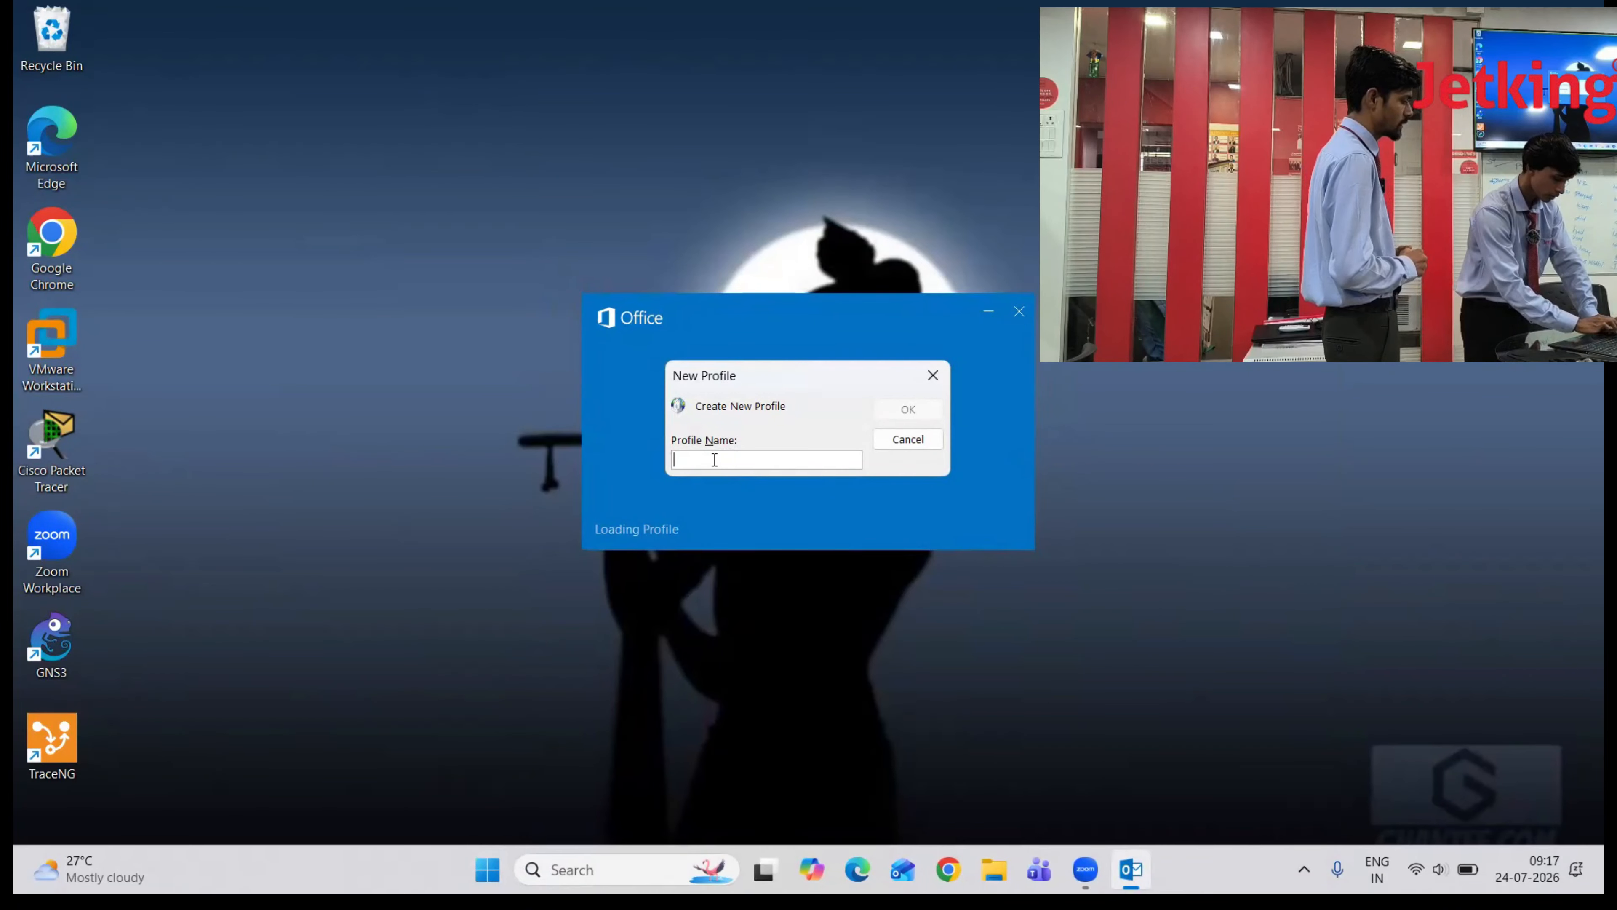
type("saurabh")
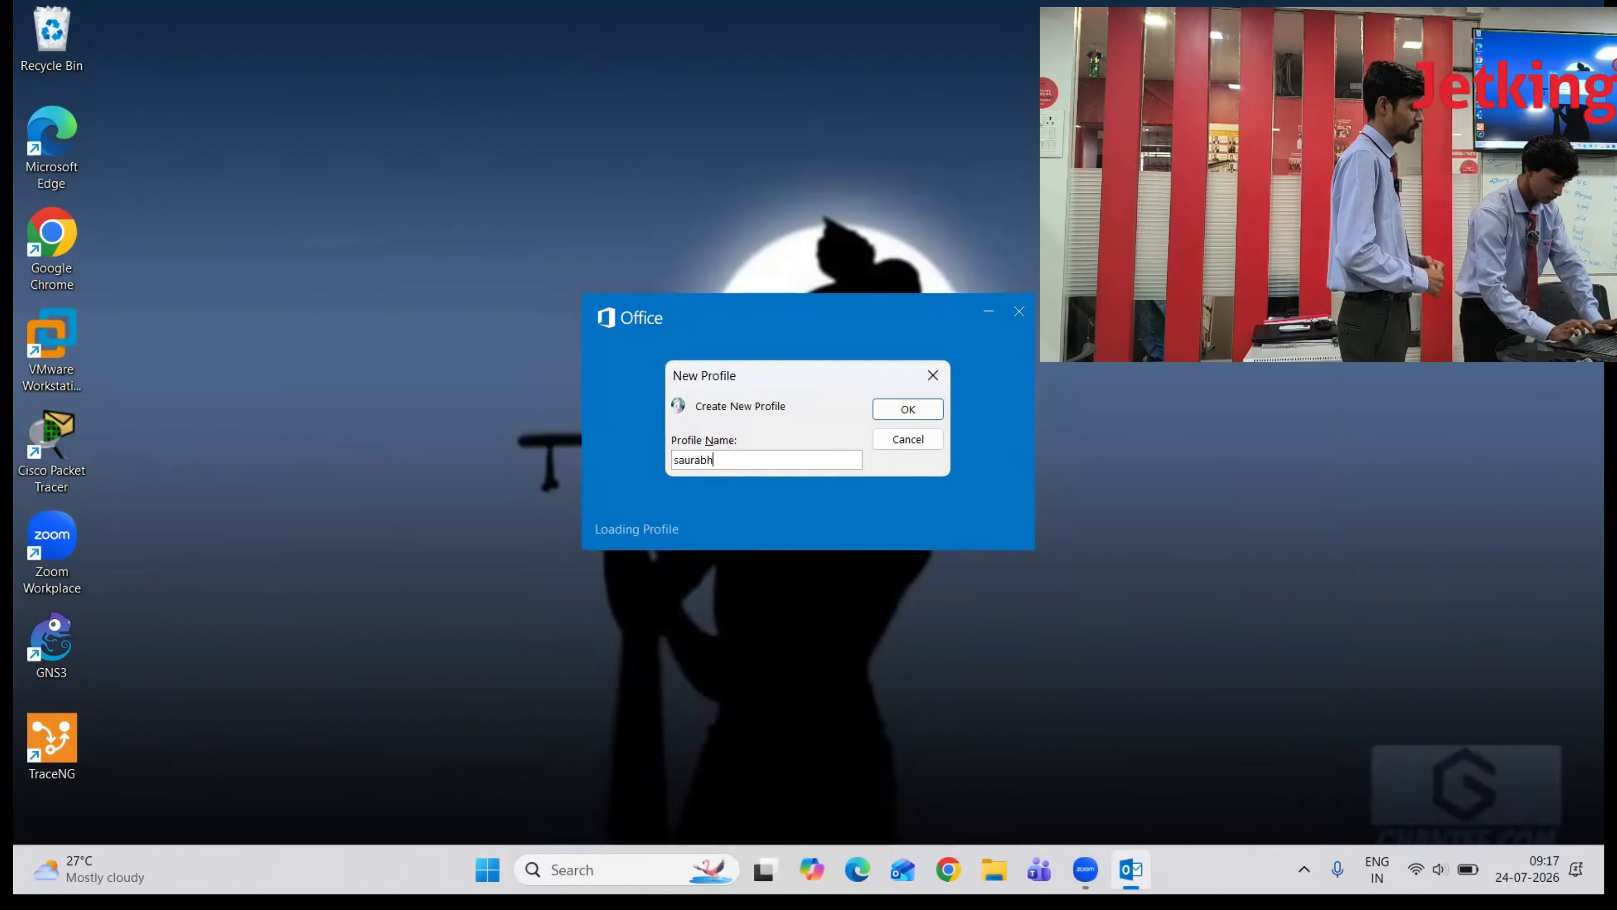
left_click(929, 412)
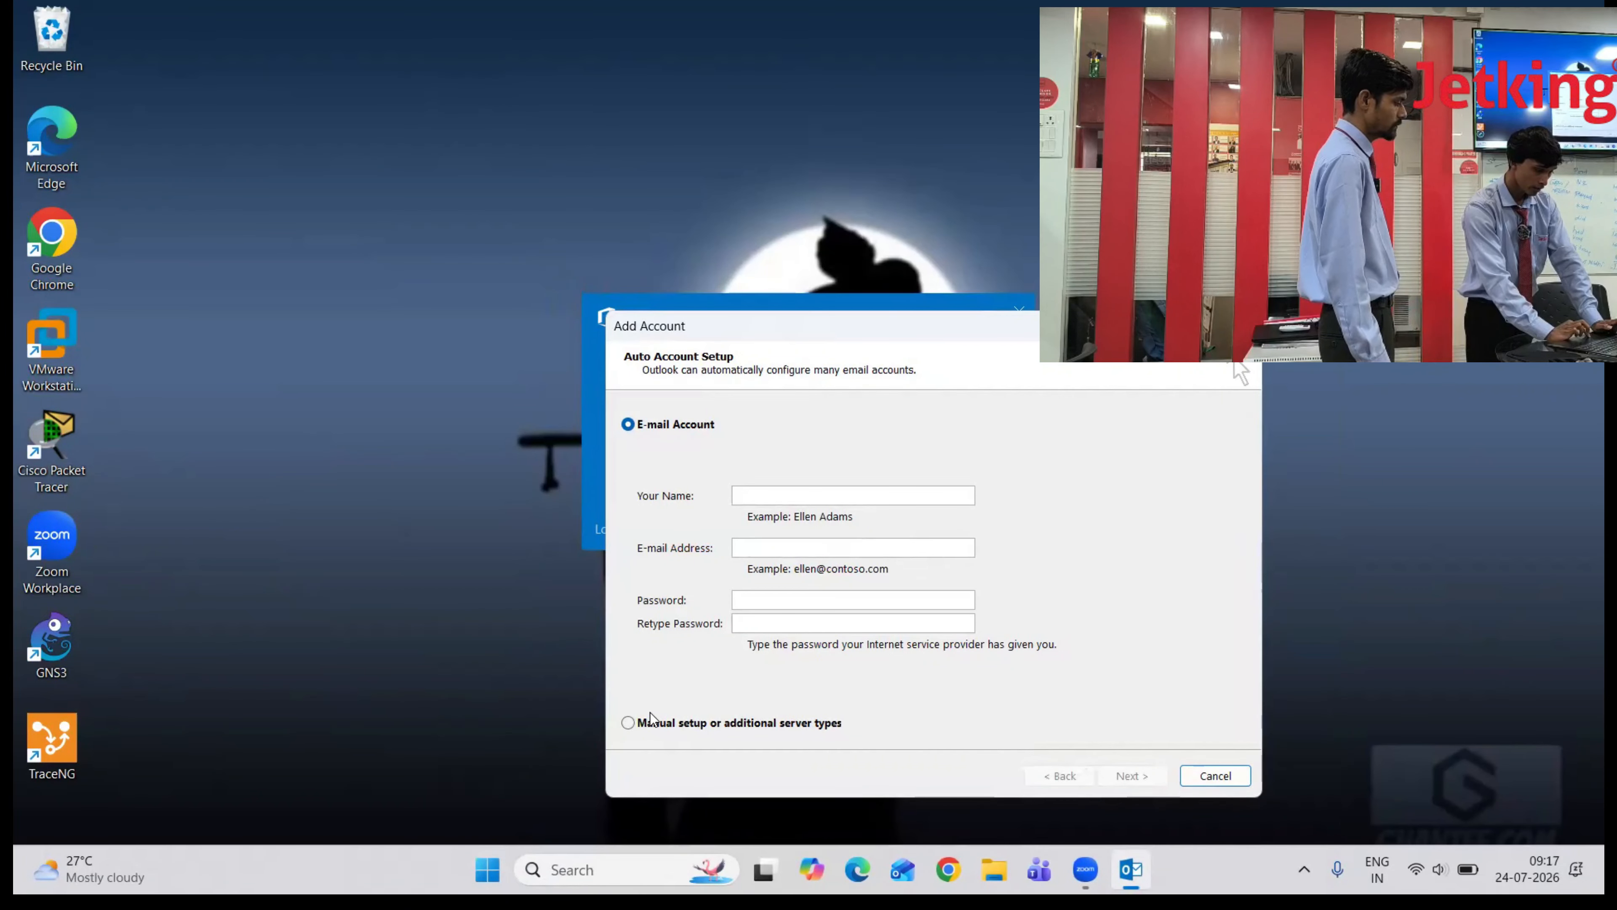
- Choose manual setup with a POP or IMAP account type
left_click(624, 727)
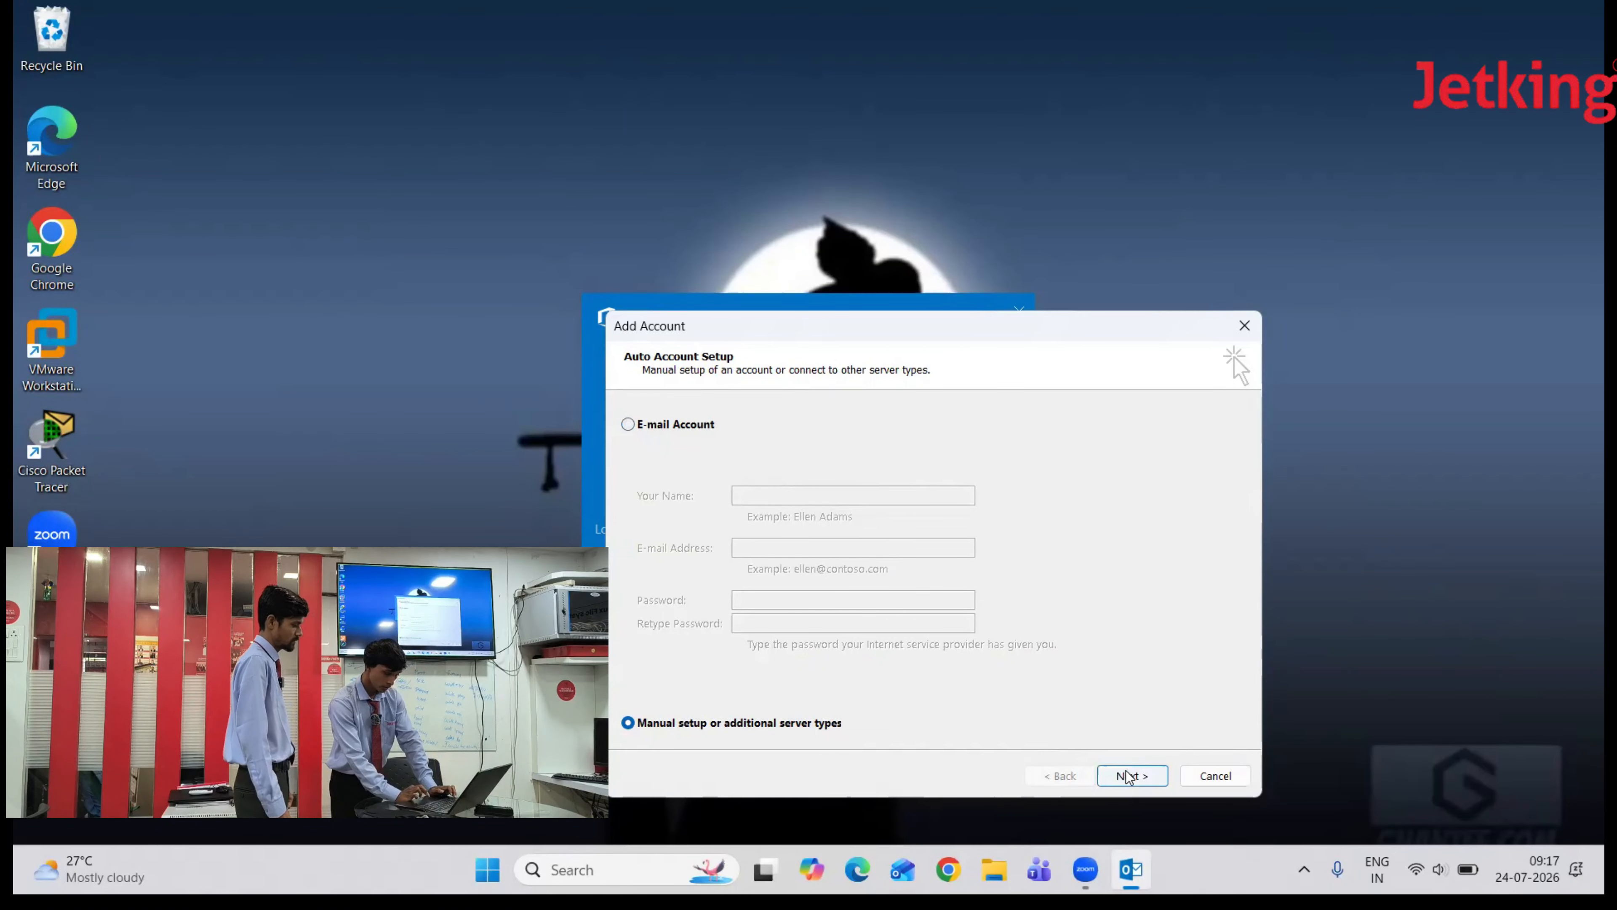
left_click(1131, 775)
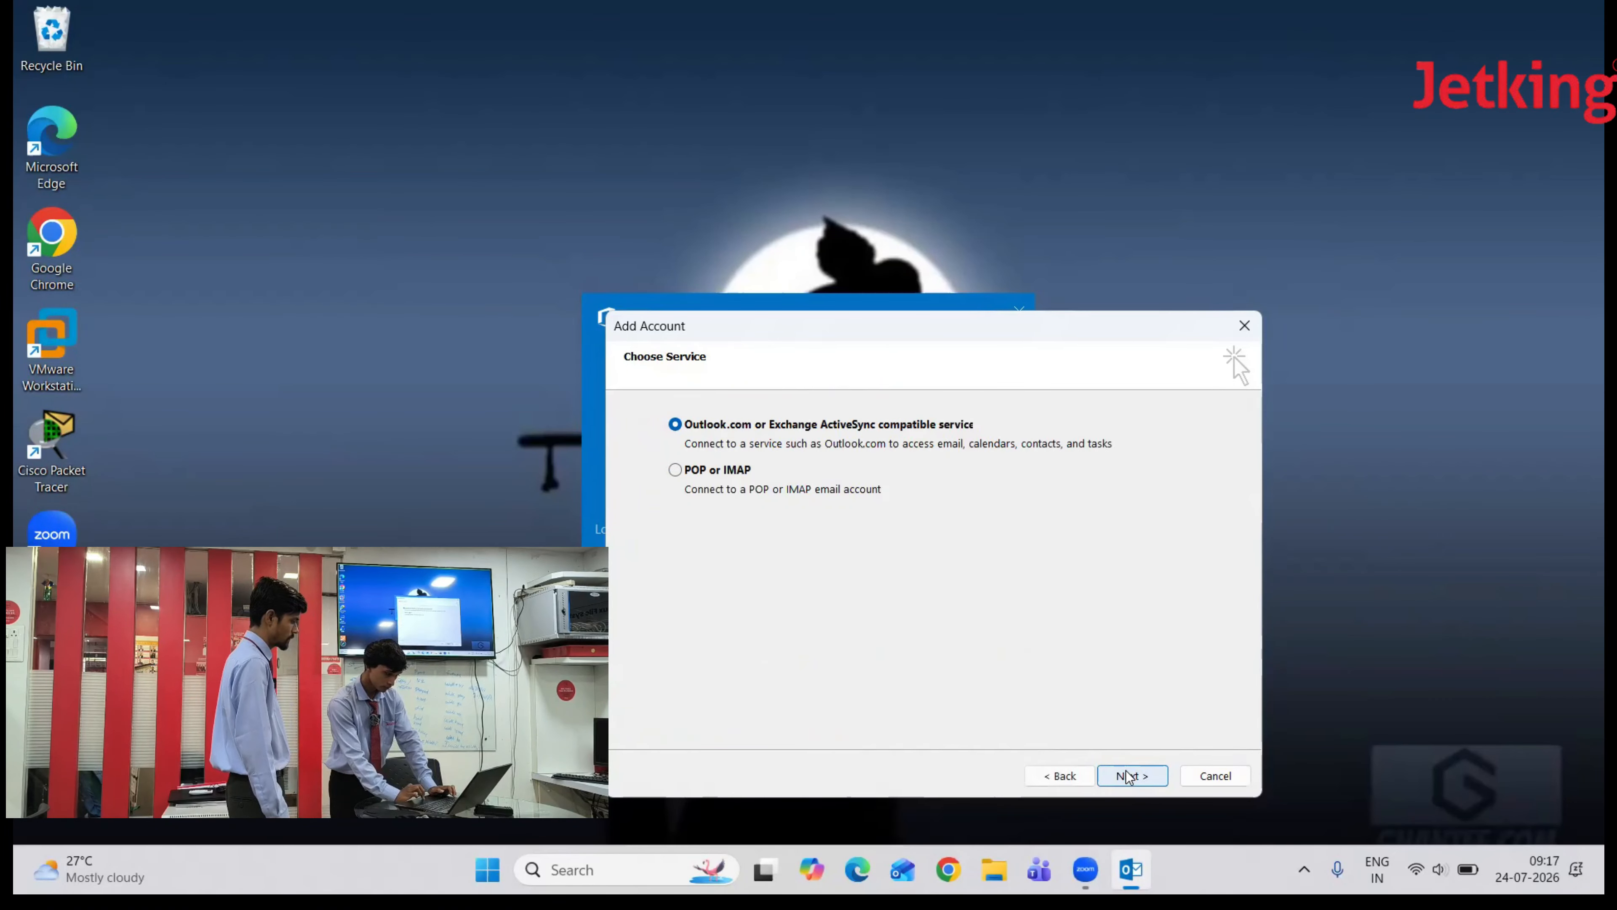
left_click(680, 475)
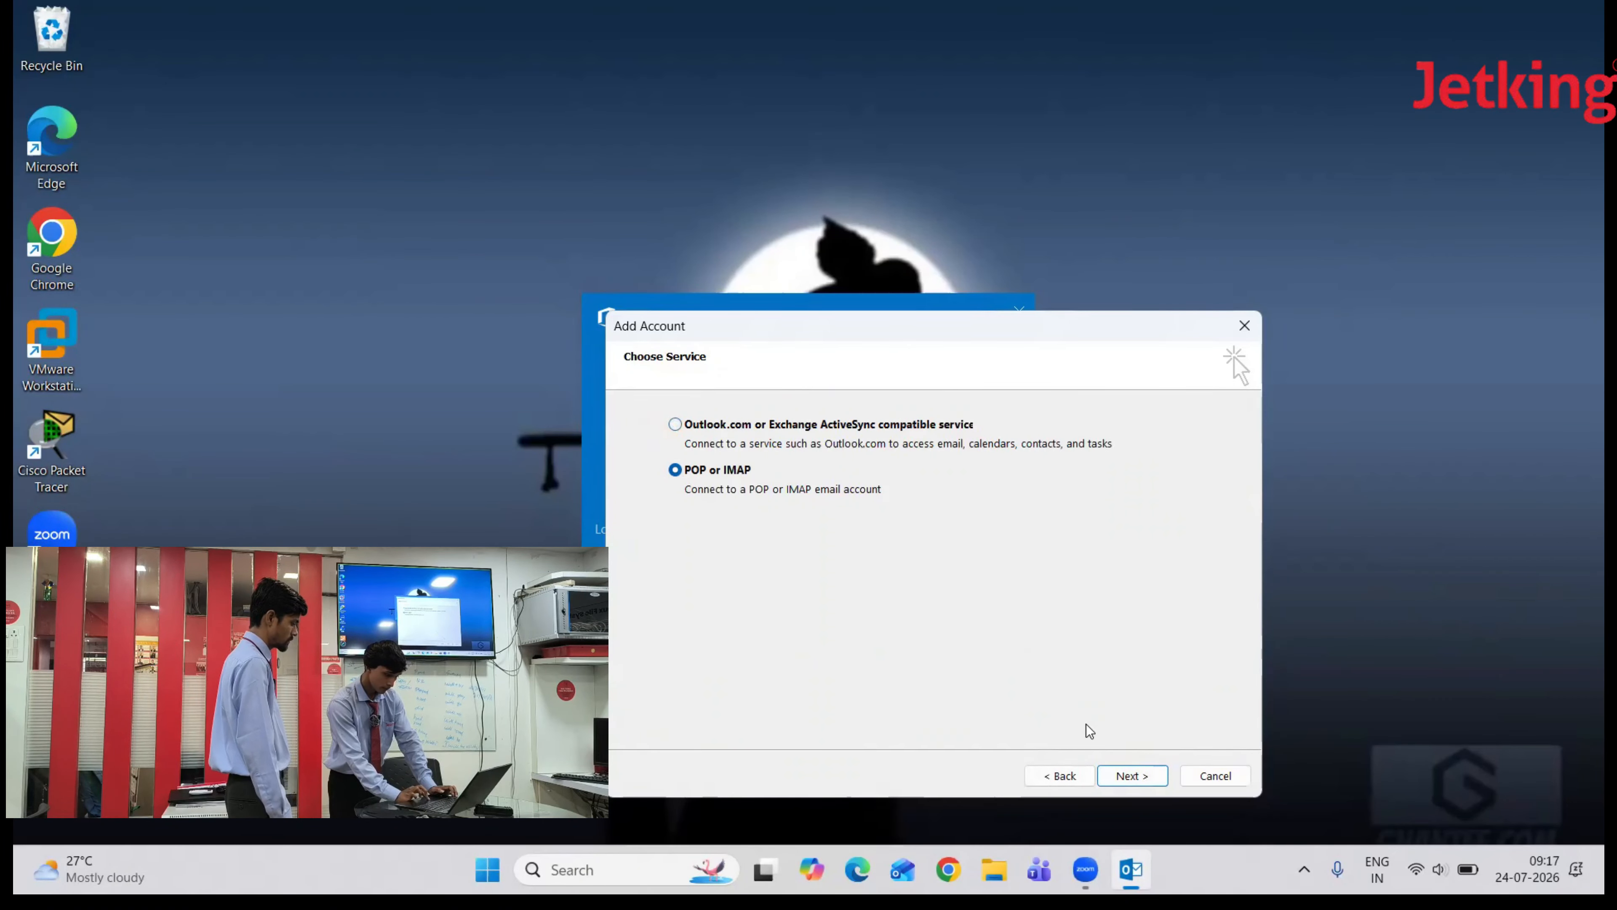
left_click(1147, 782)
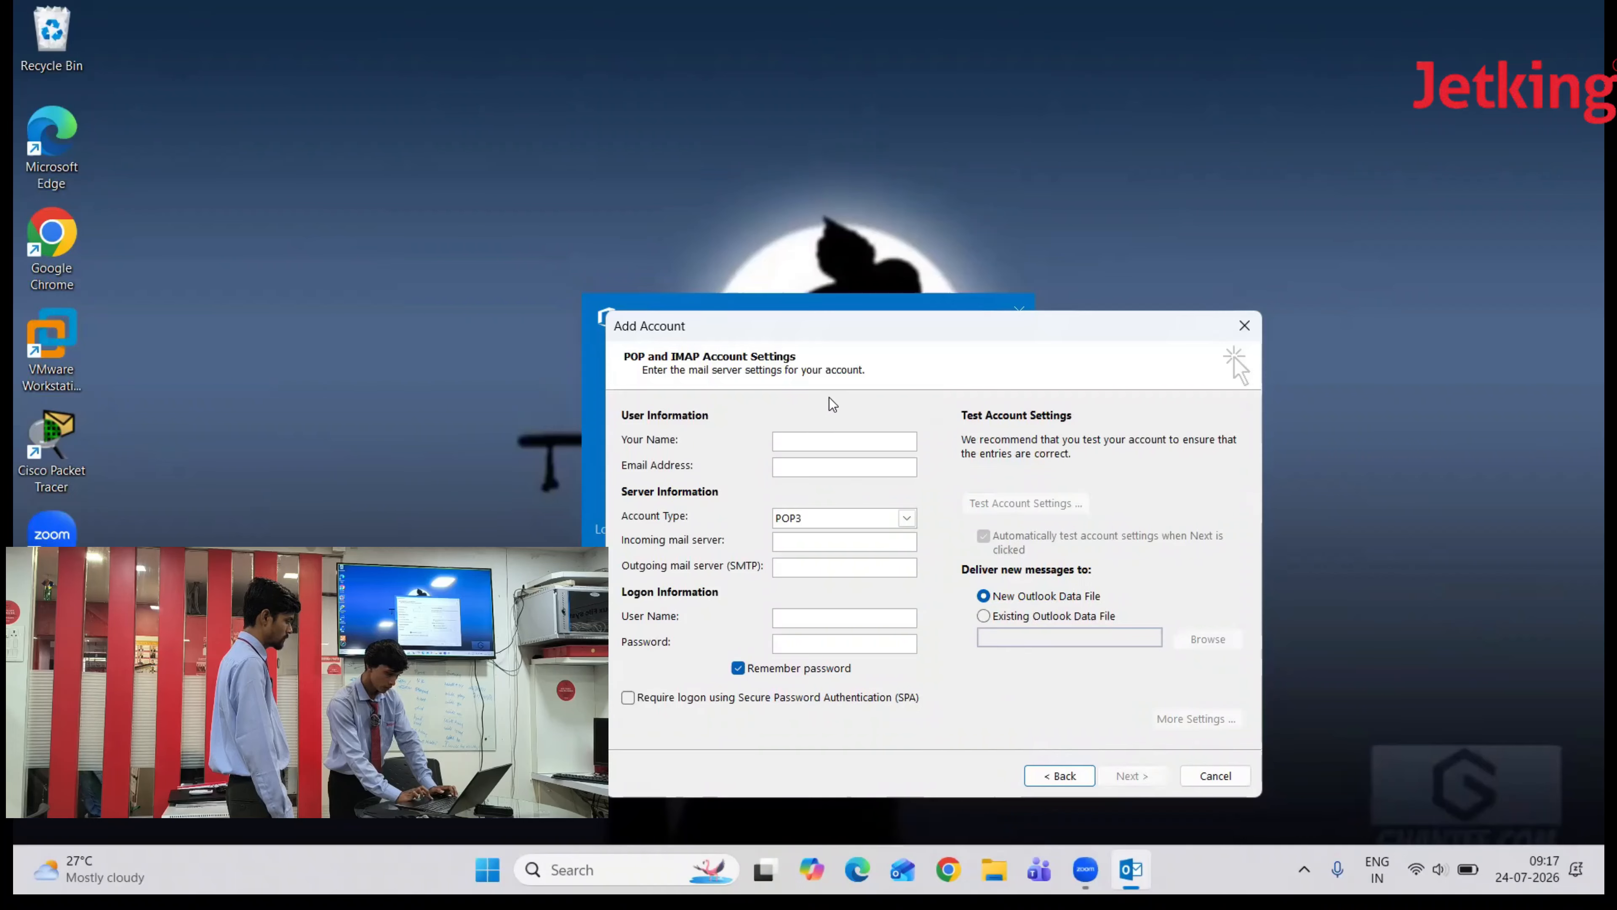
- Enter the user's display name and Gmail address in the account form
type("Sa")
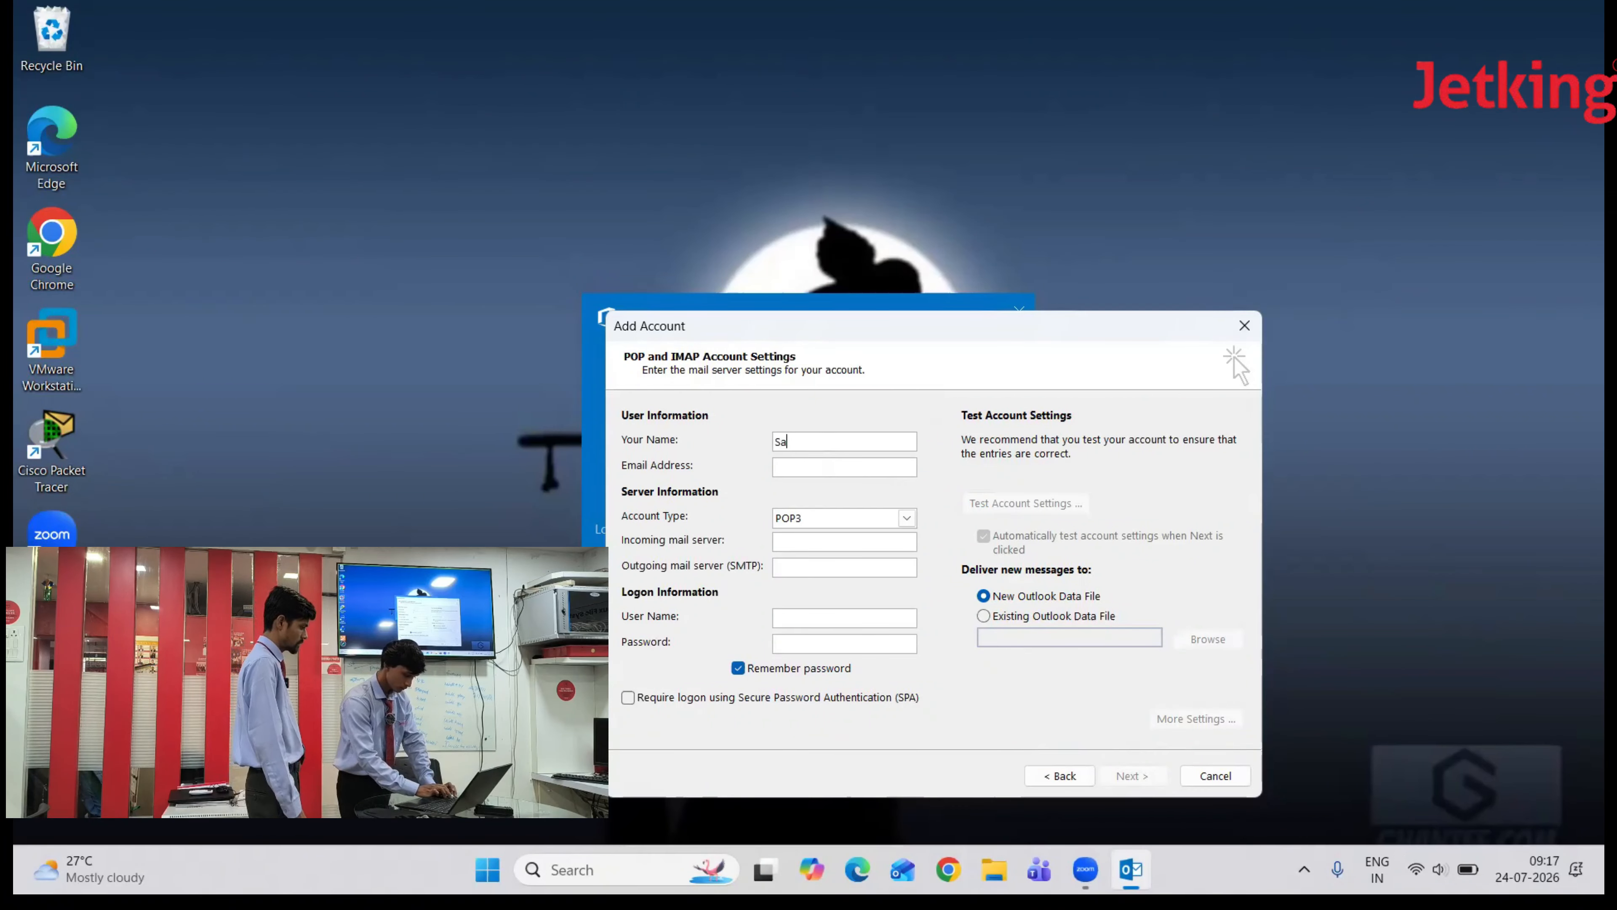
type("ra")
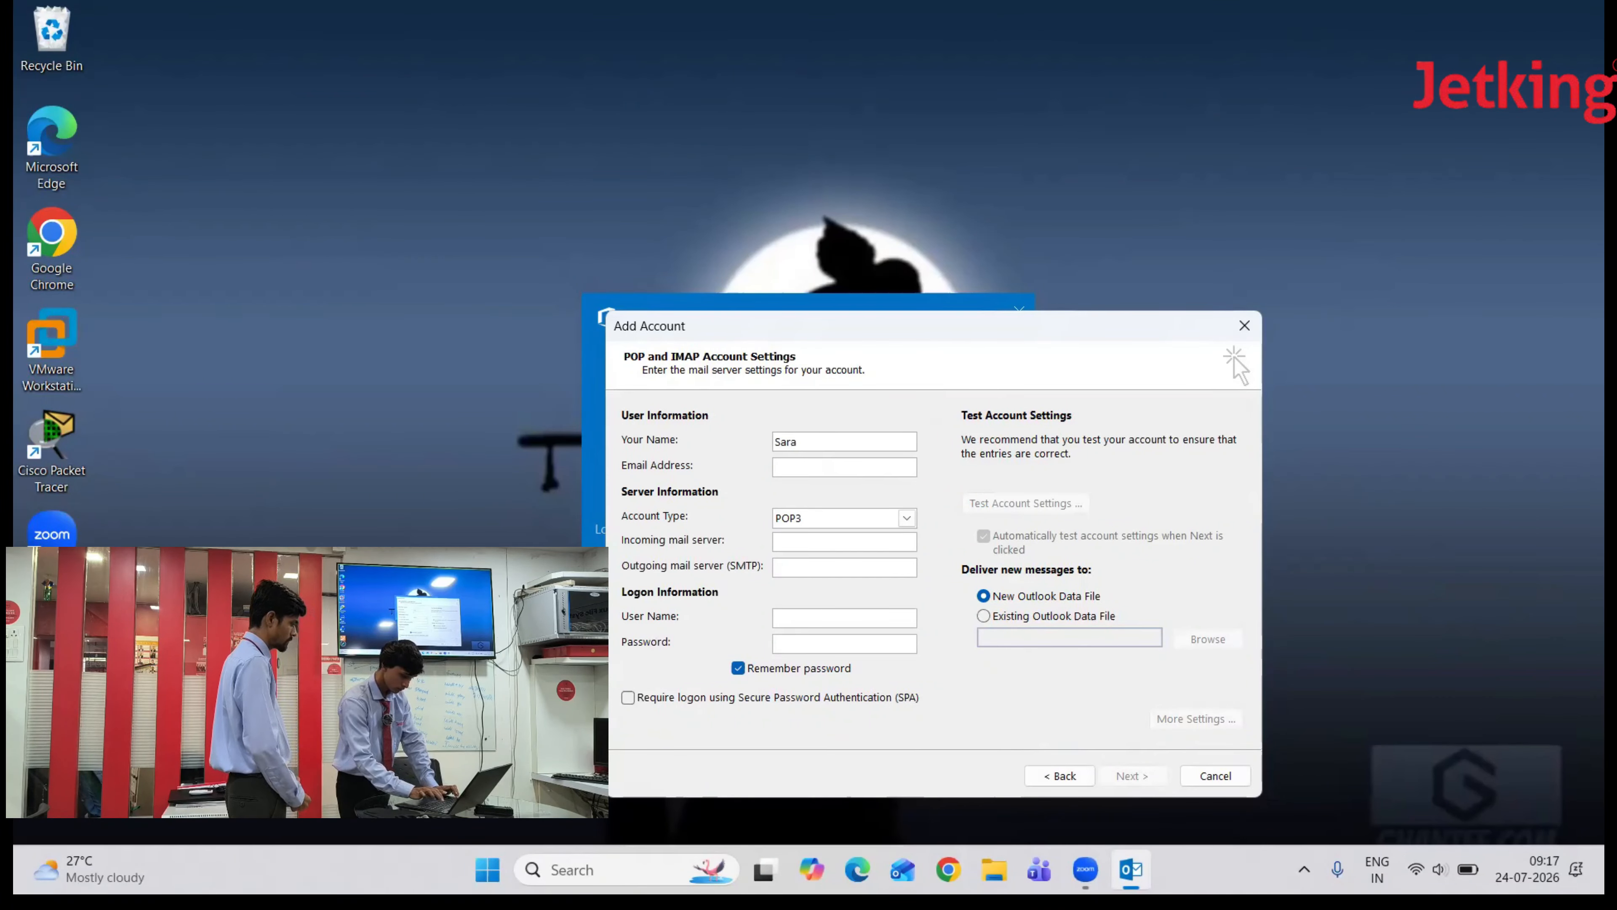
type("rabh")
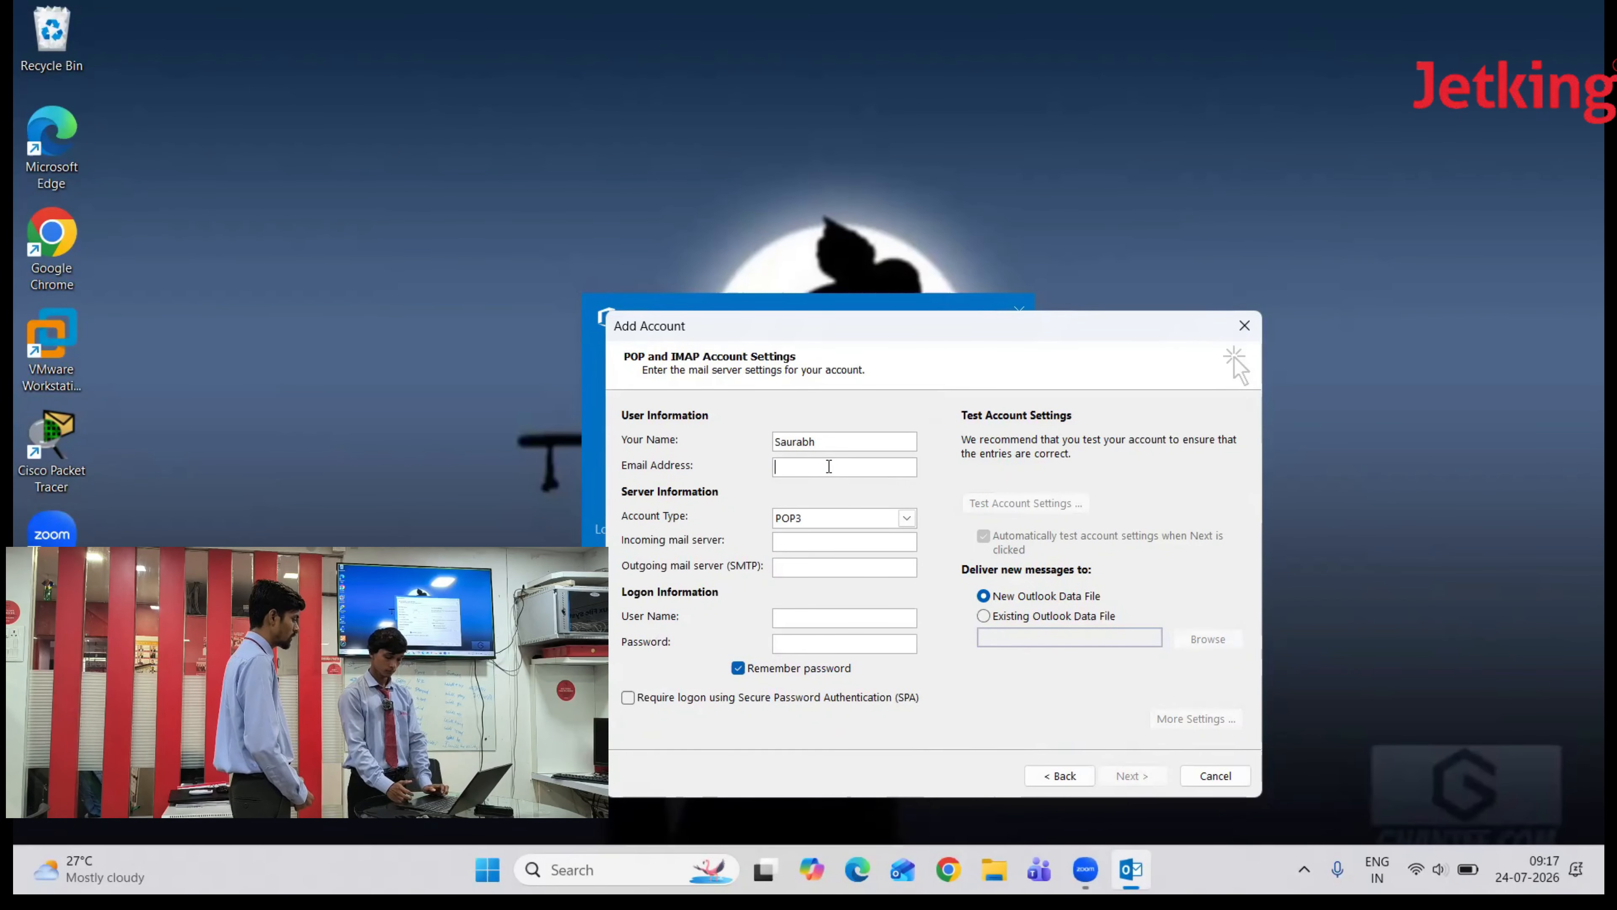
left_click(829, 466)
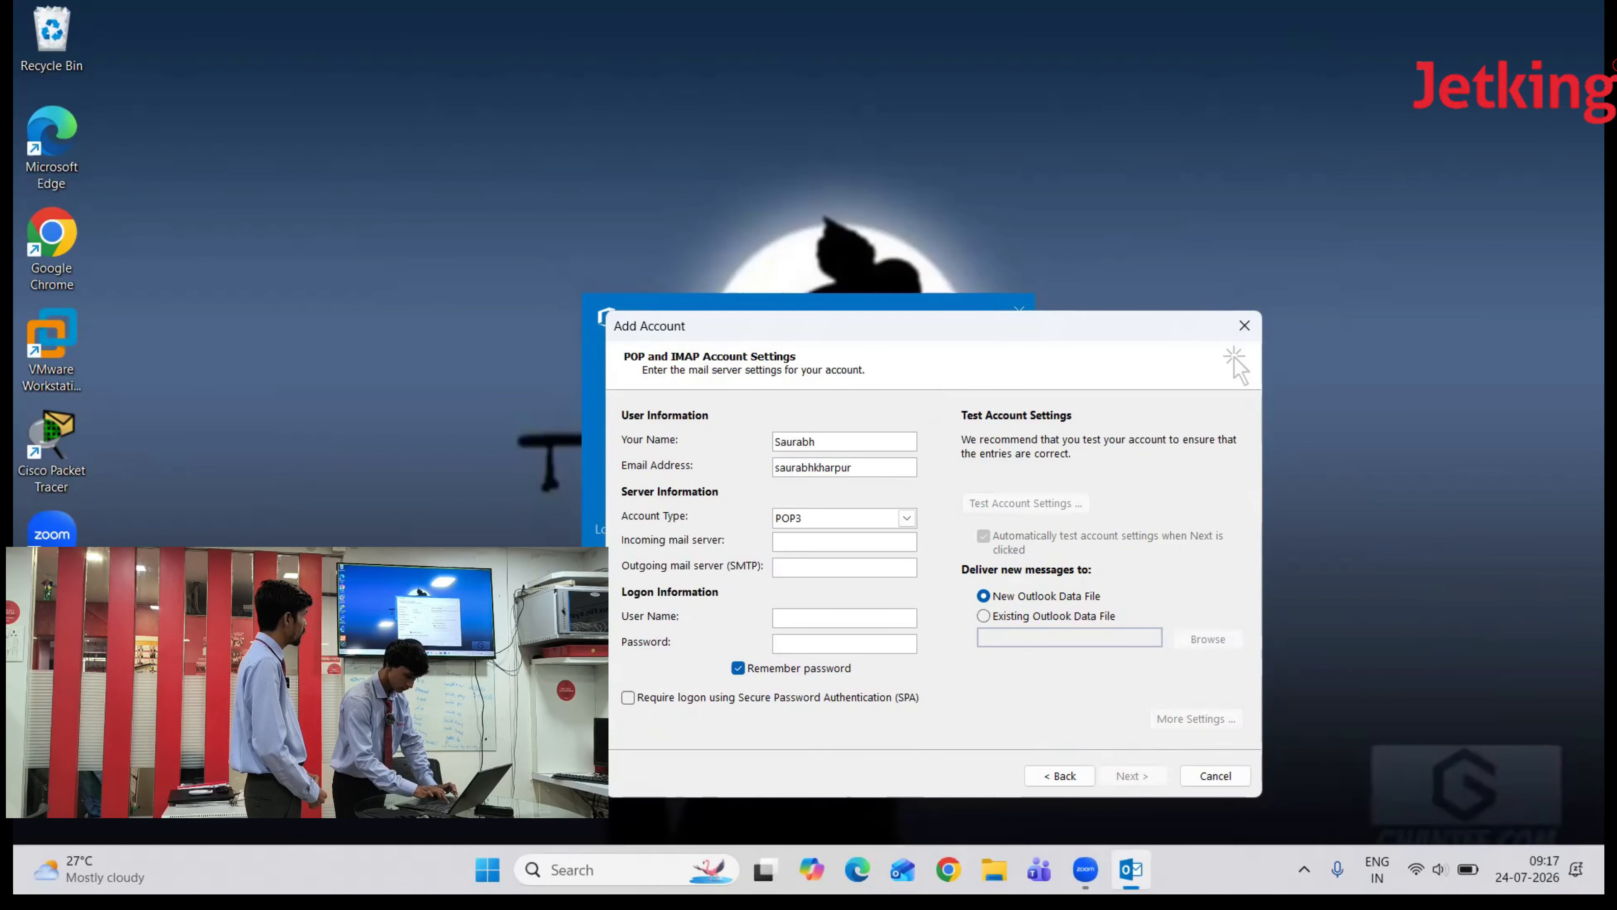
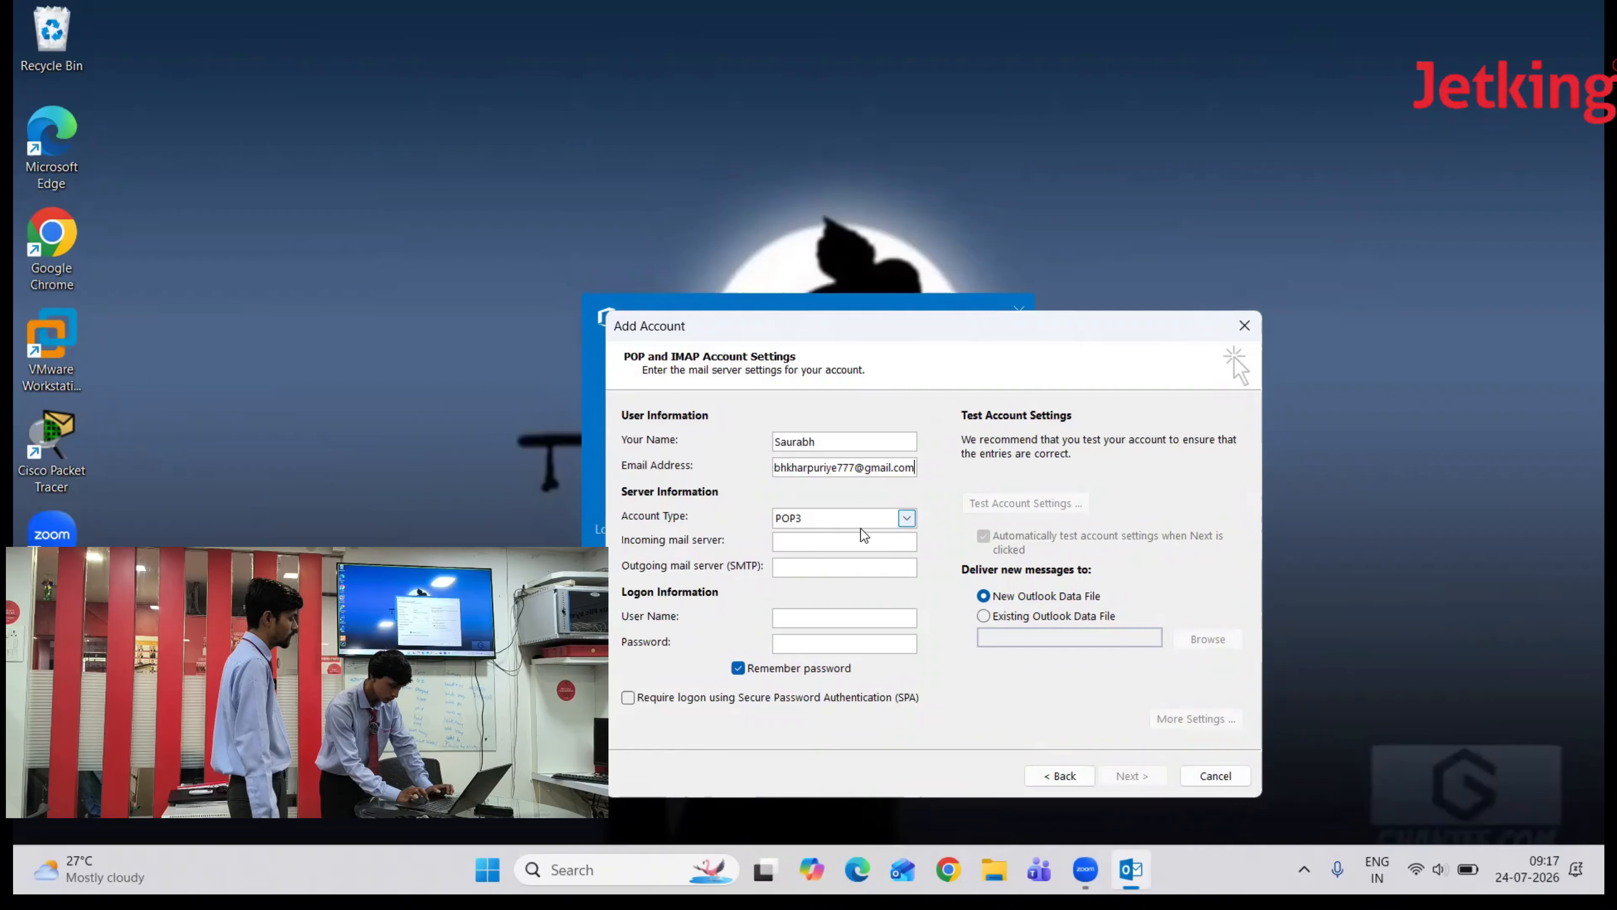
- Set incoming server to pop.gmail.com and start the smtp.gmail.com outgoing server
left_click(843, 540)
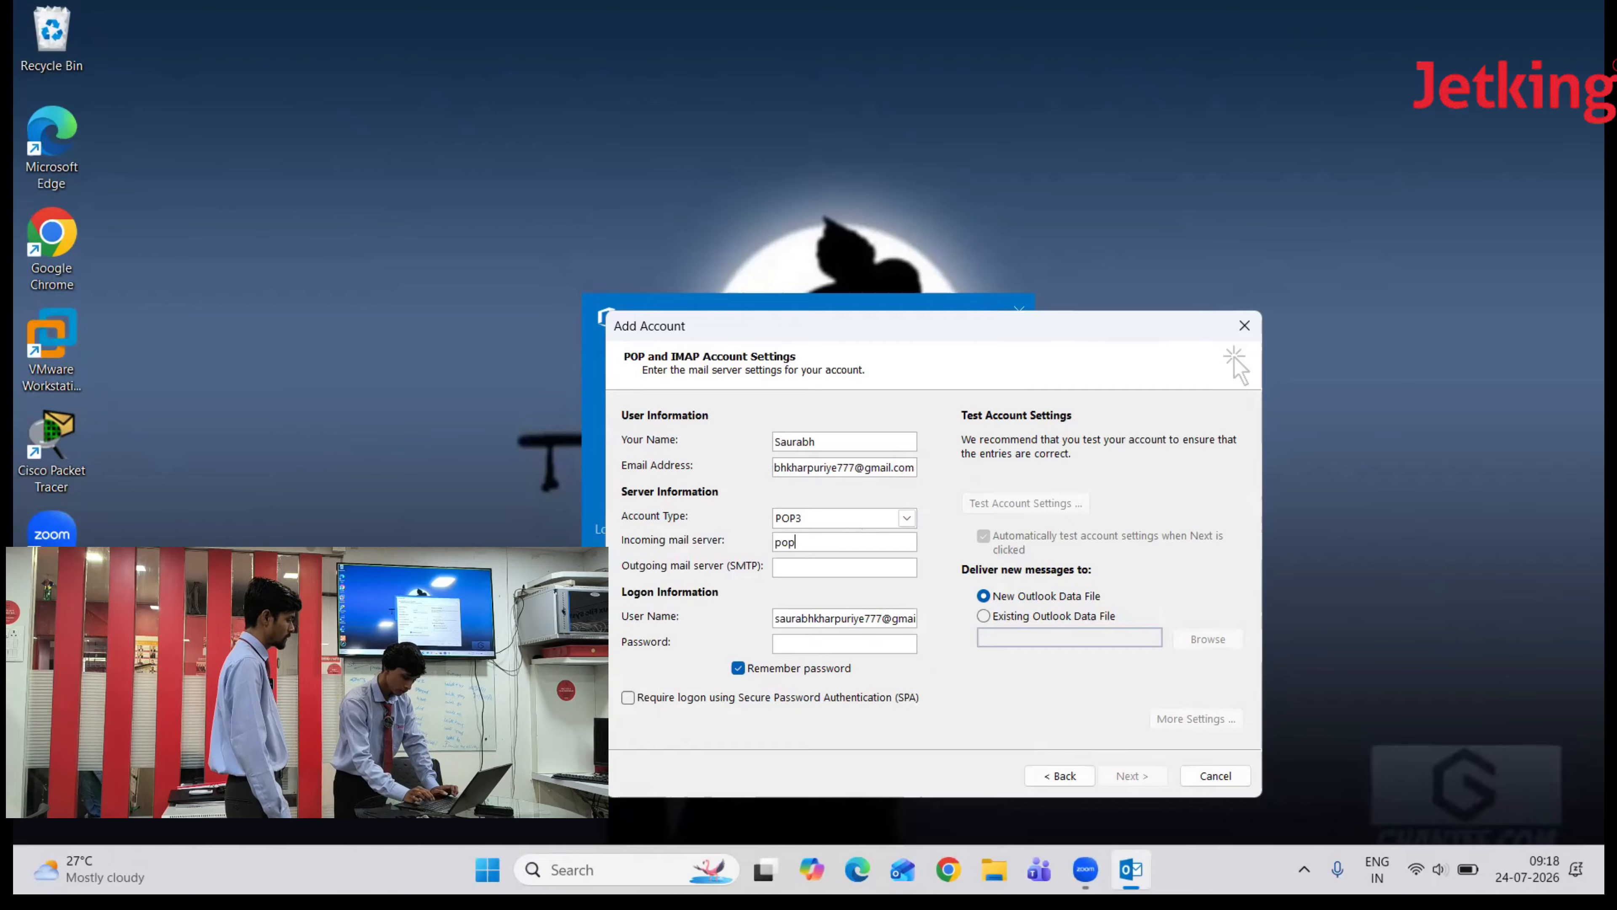
type("pop.gmail.com")
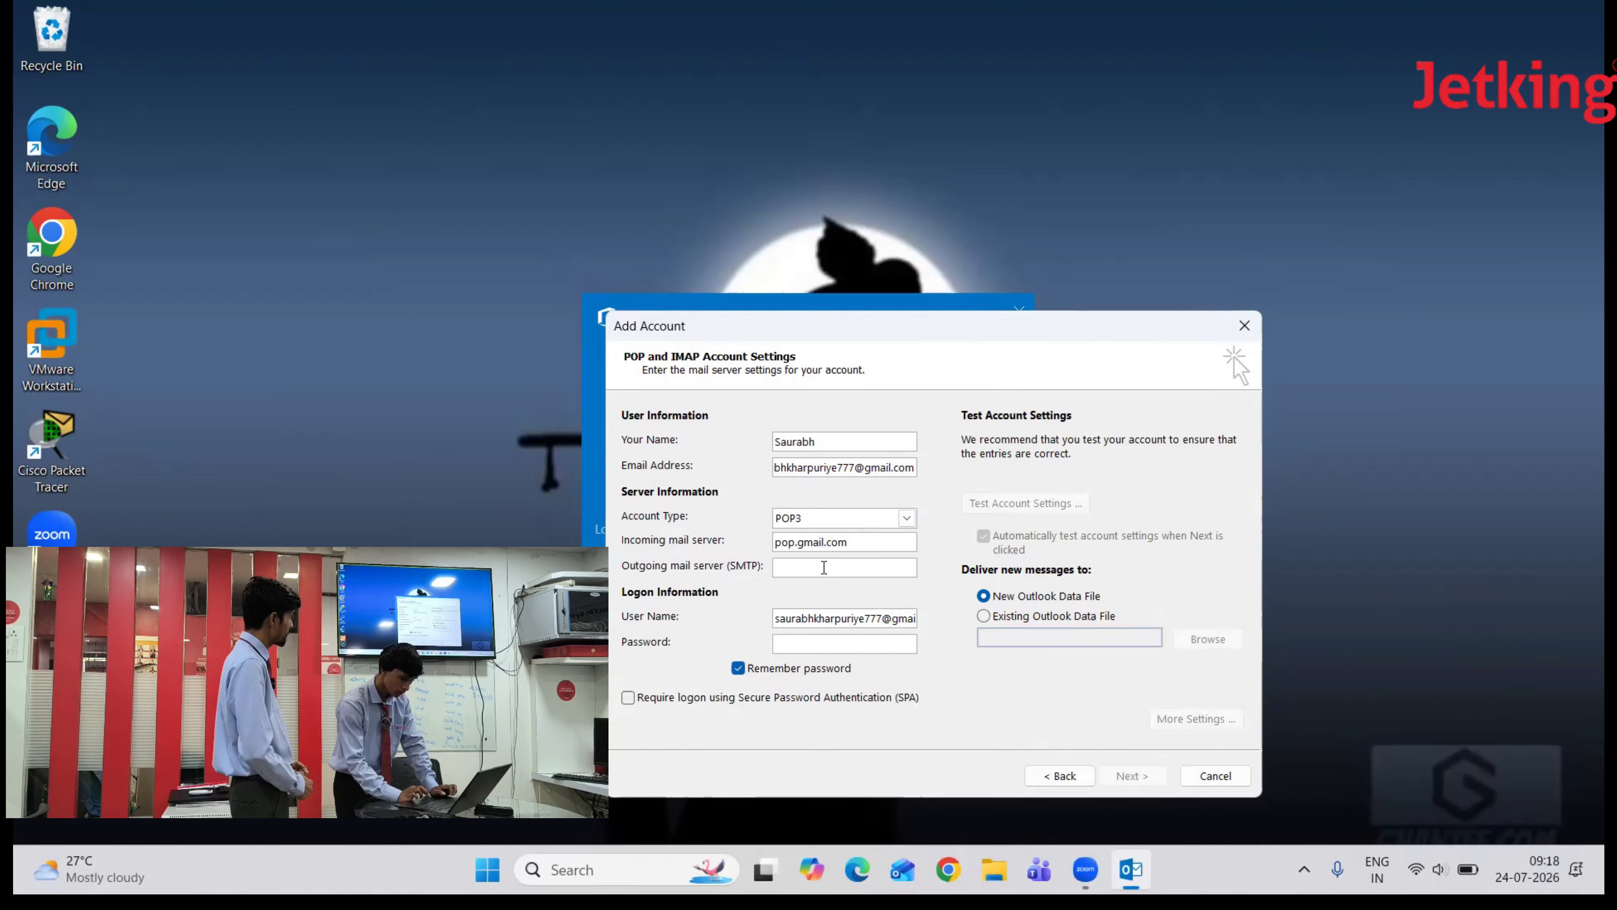
type("sm")
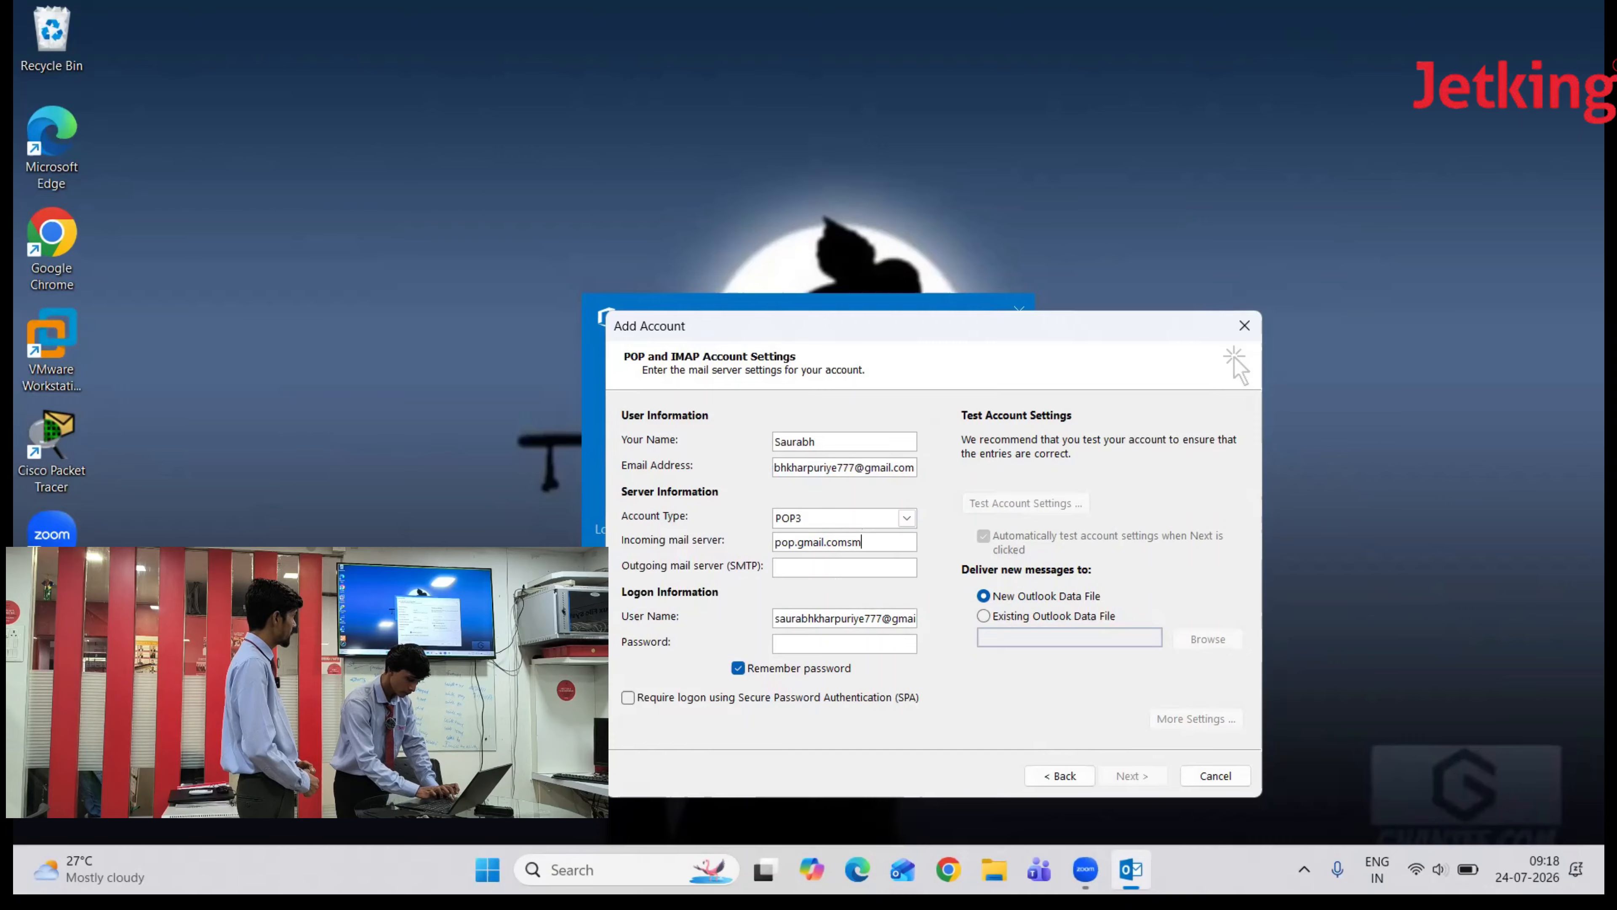
key("BackSpace")
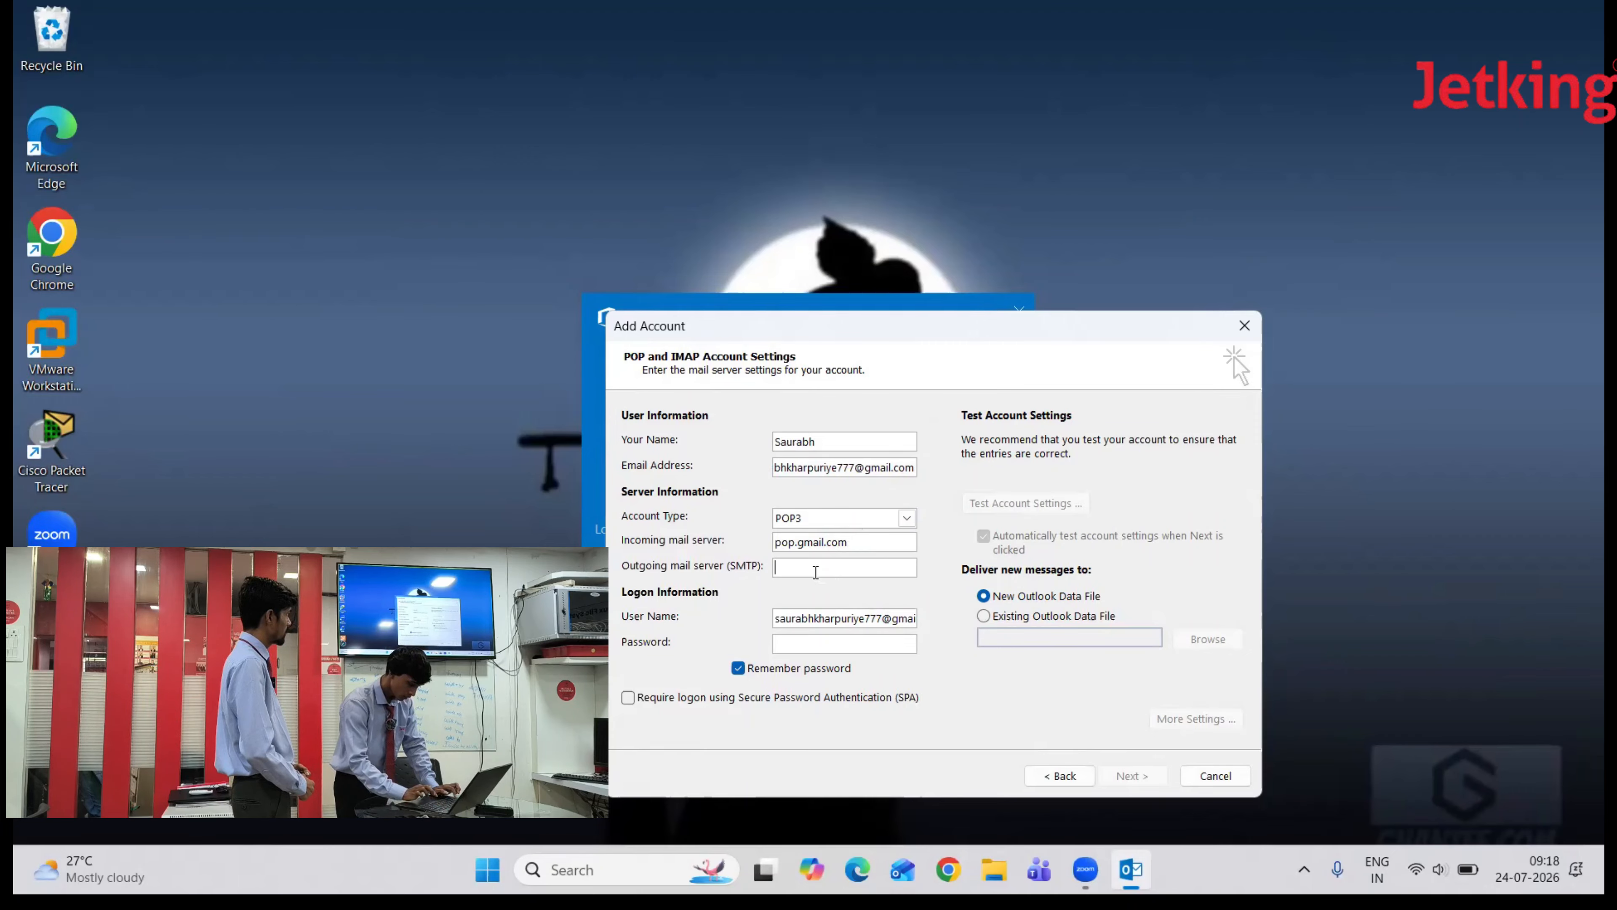
type("smp")
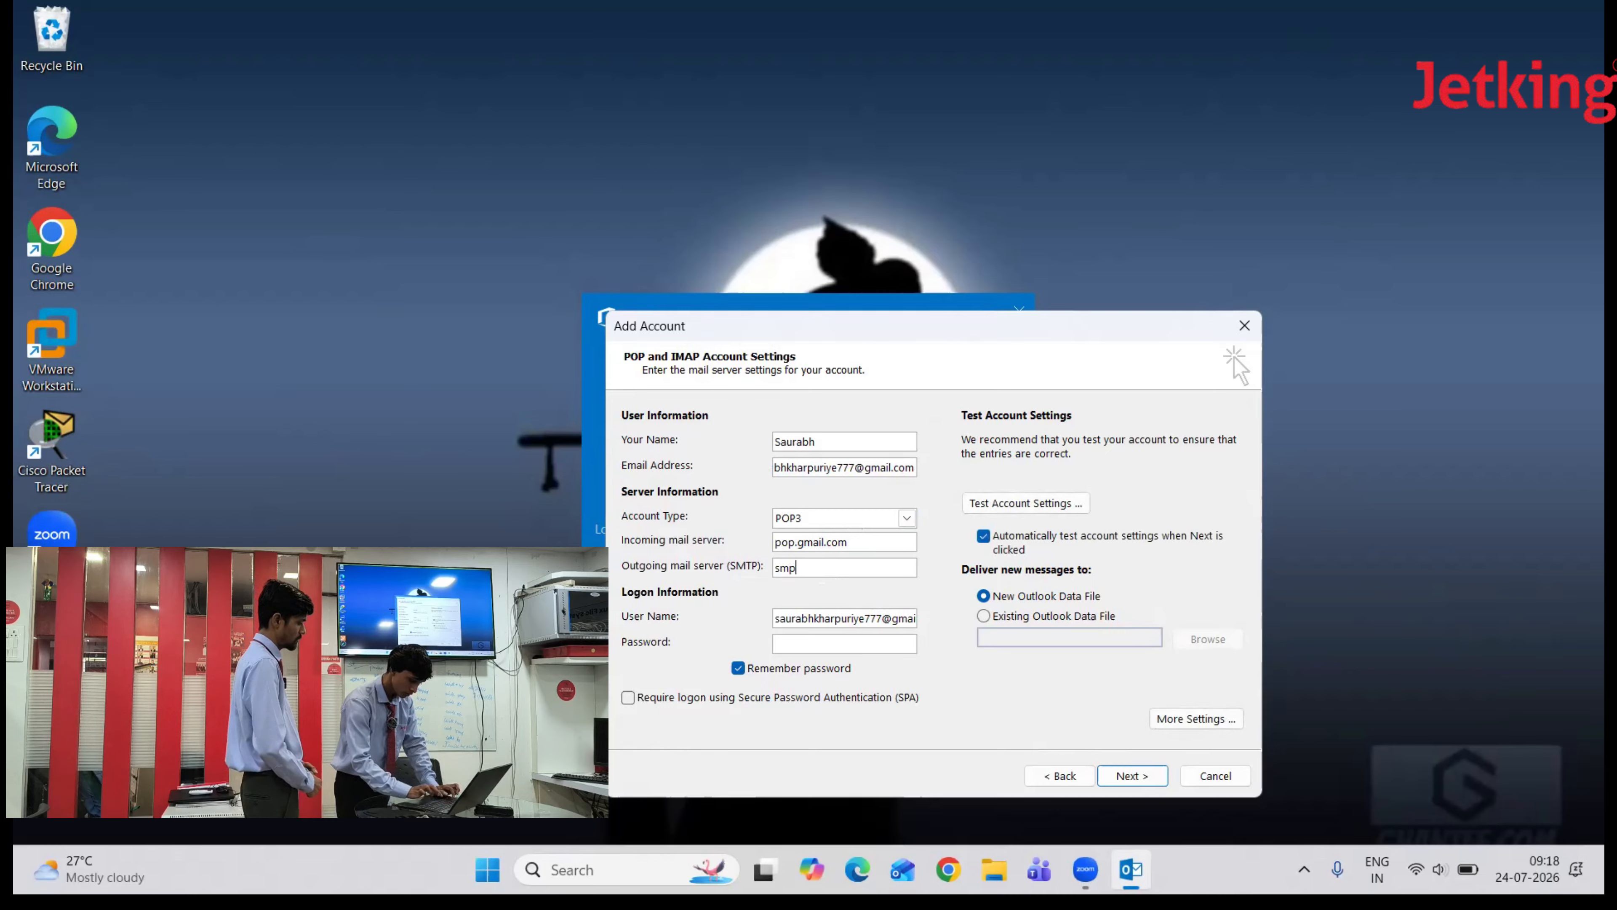
type("p")
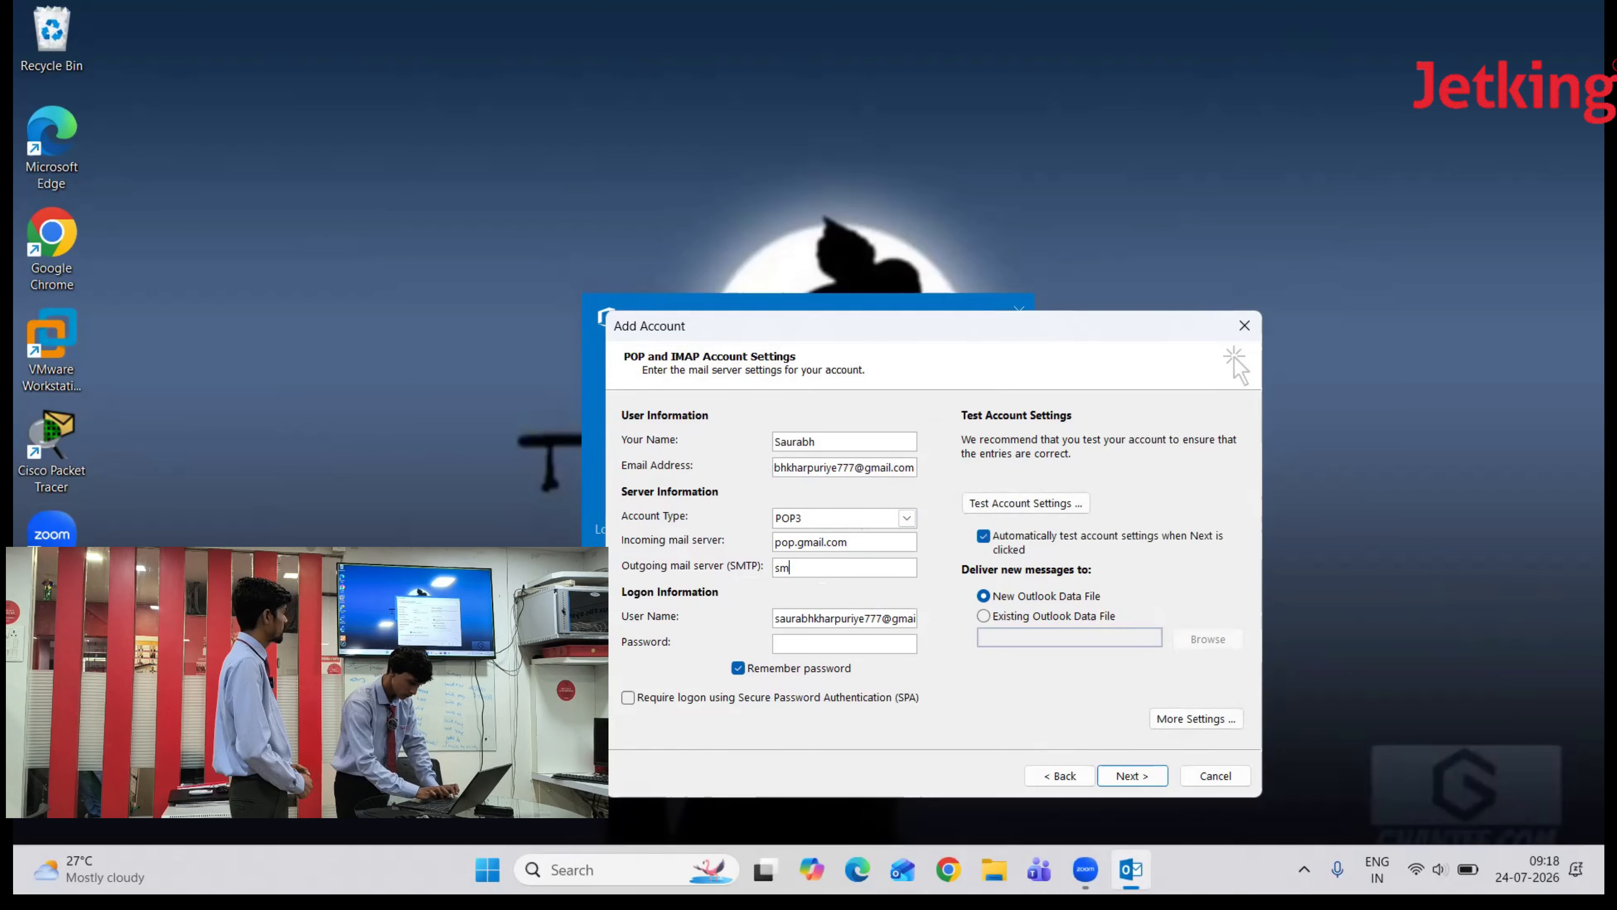
type(".g")
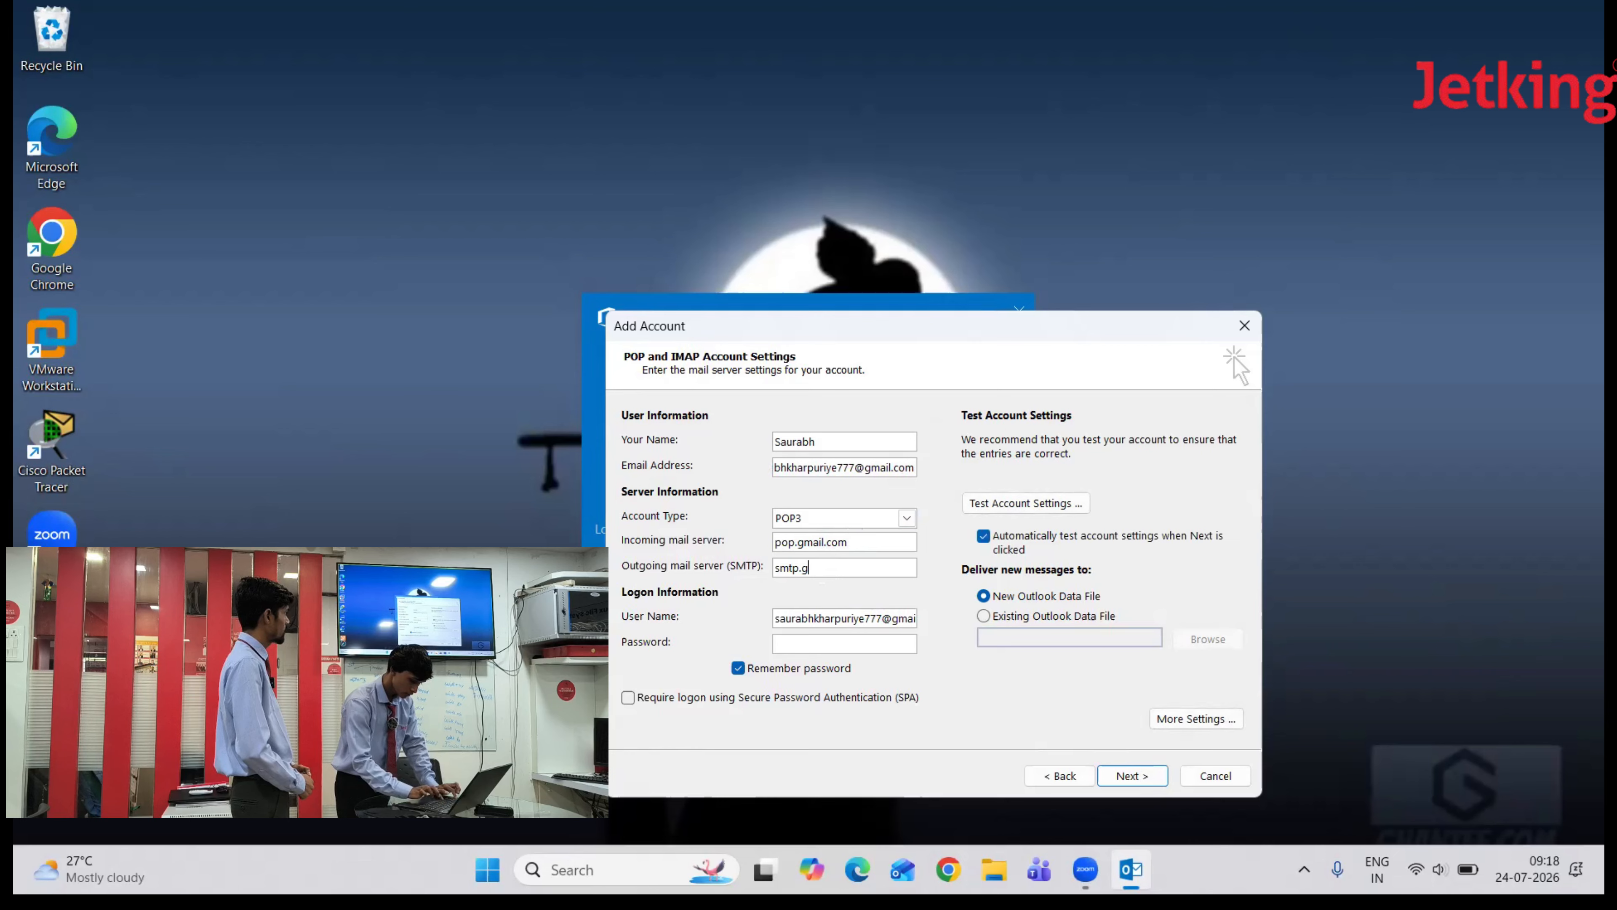
type("mailcom")
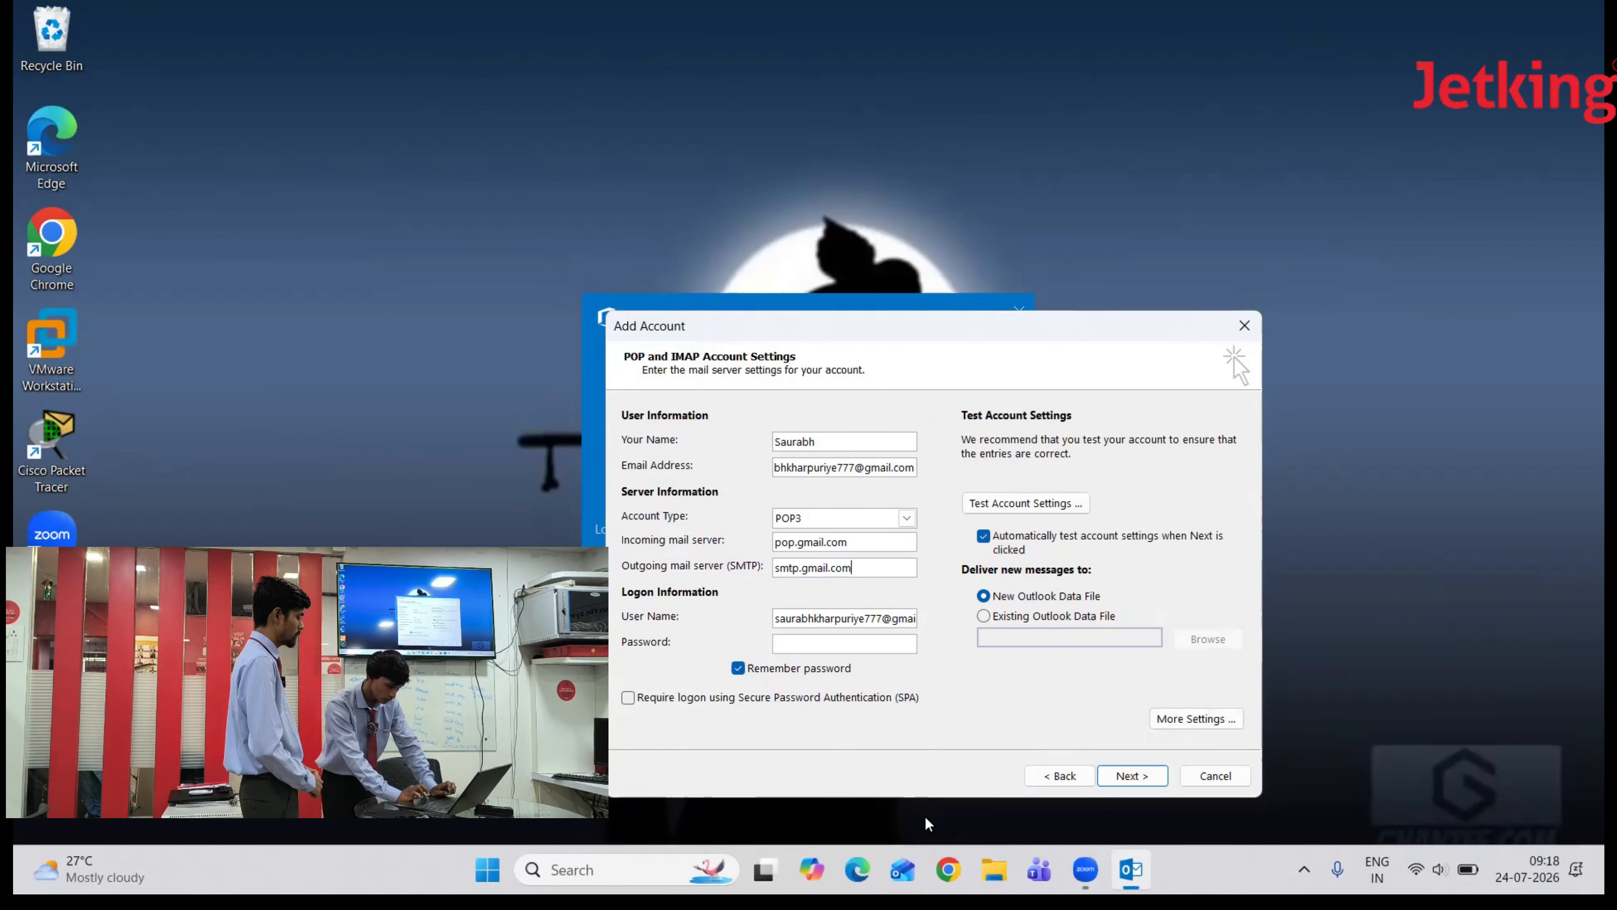
- Open Chrome in a new tab and enter the Gmail address on Google sign-in
left_click(949, 869)
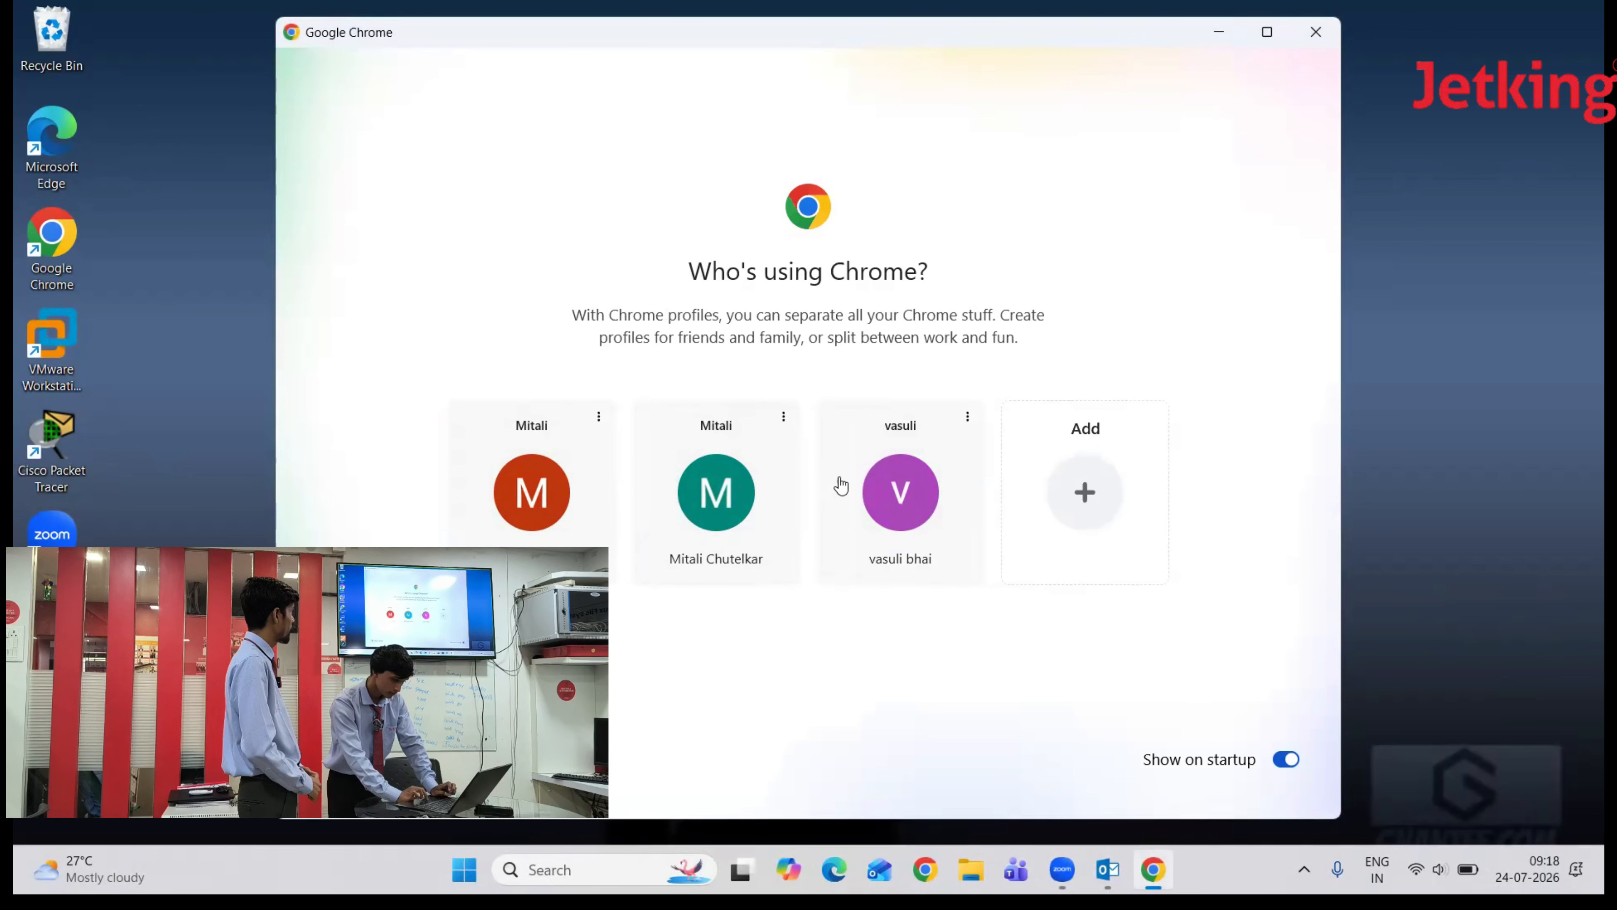
left_click(885, 492)
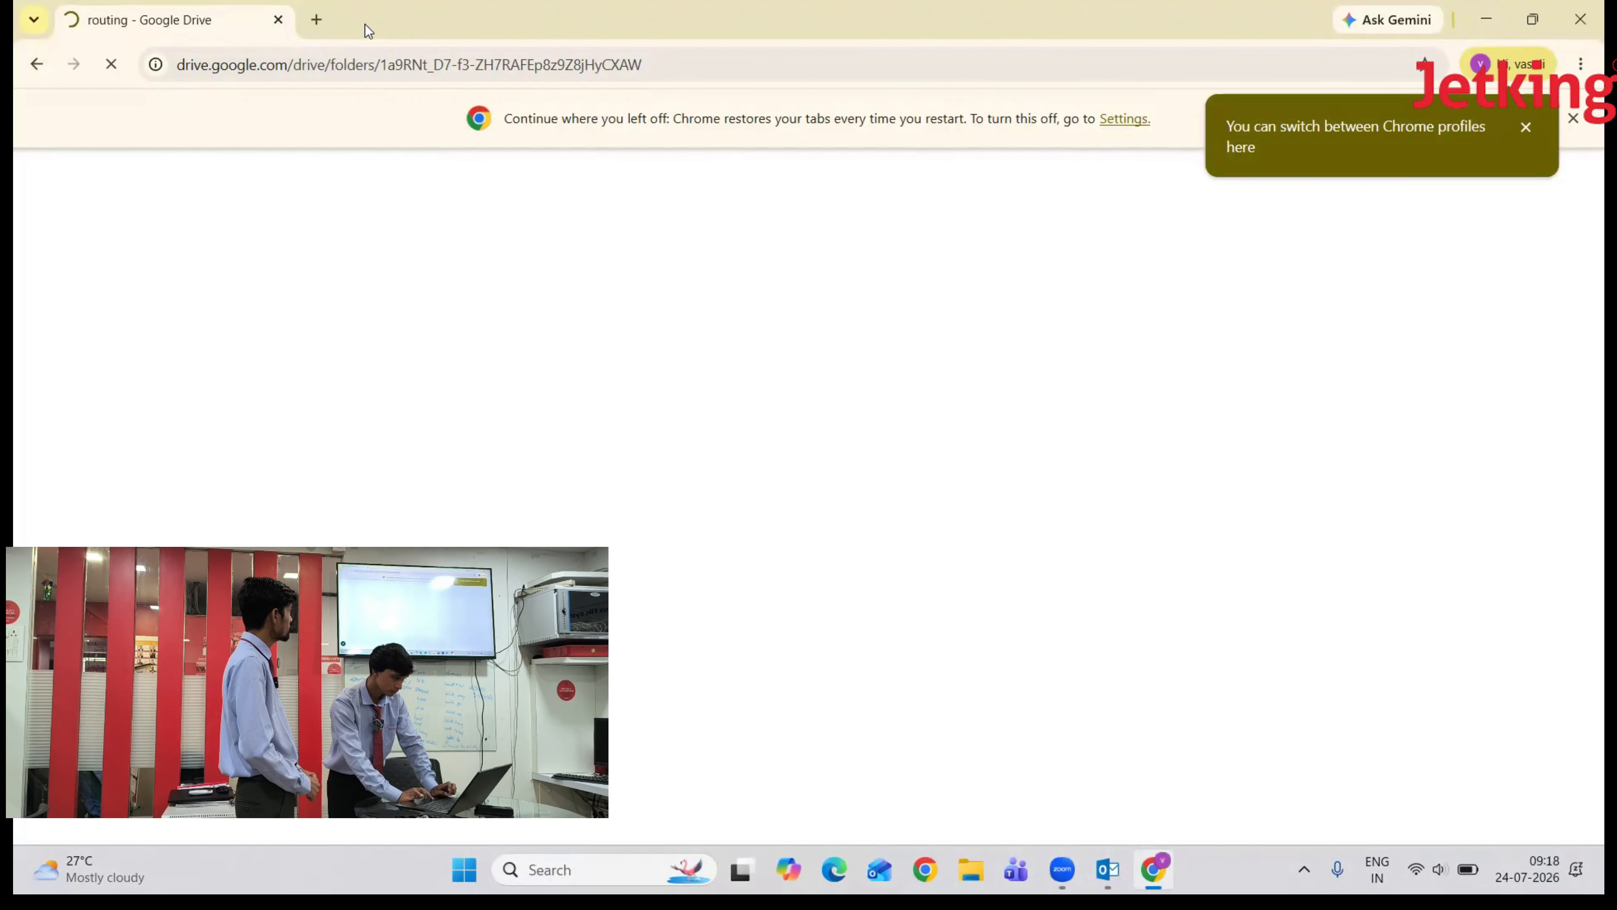
left_click(316, 19)
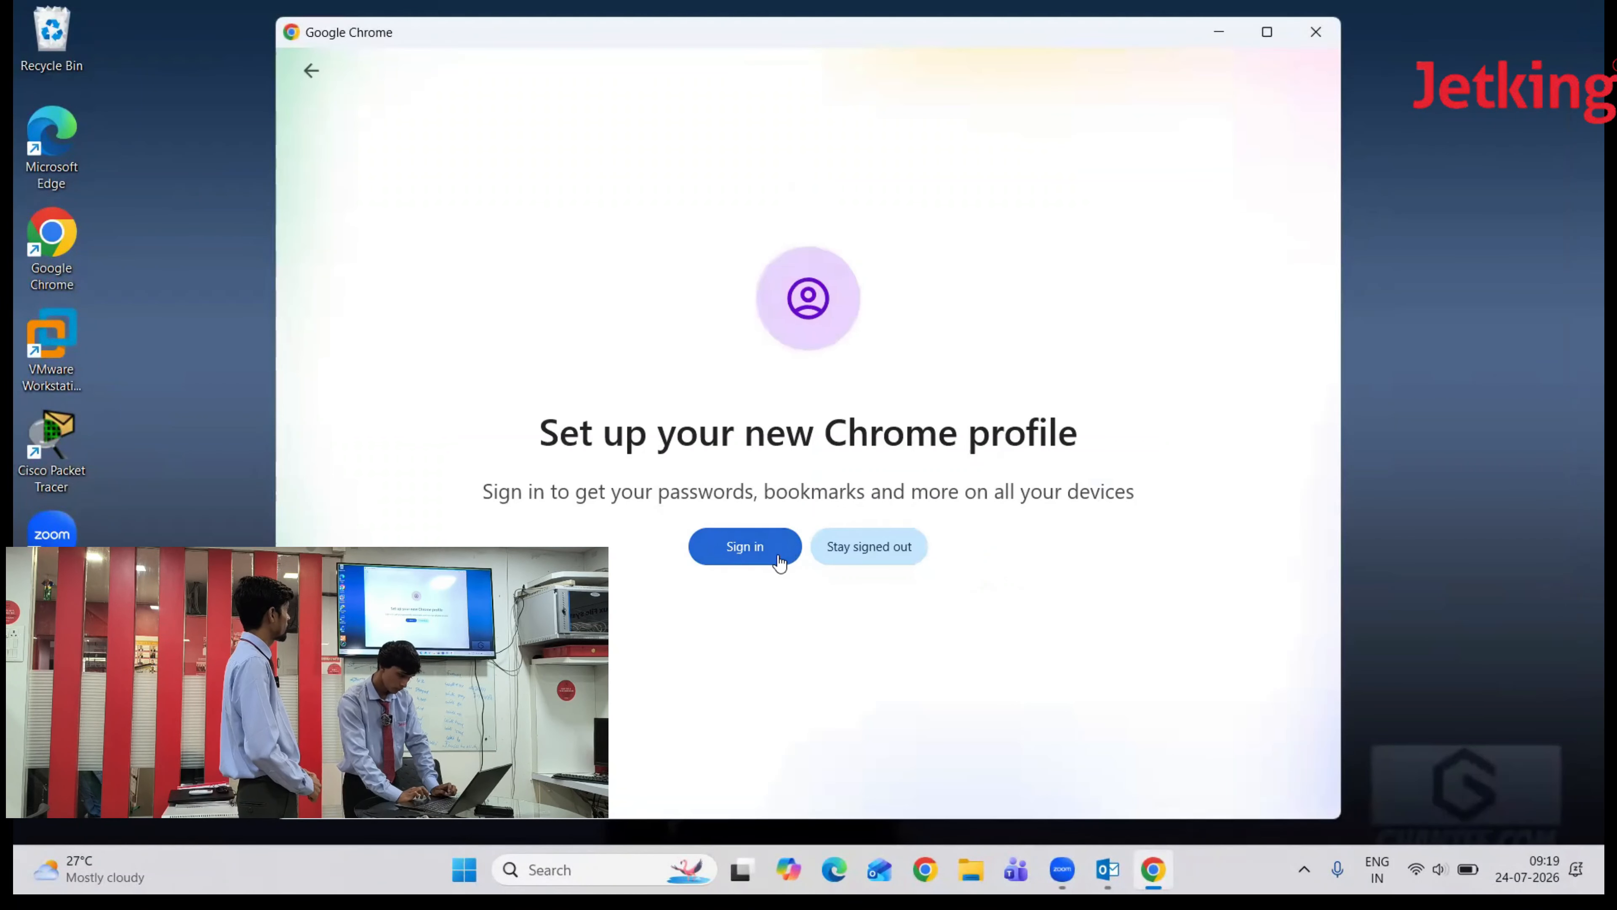
left_click(773, 546)
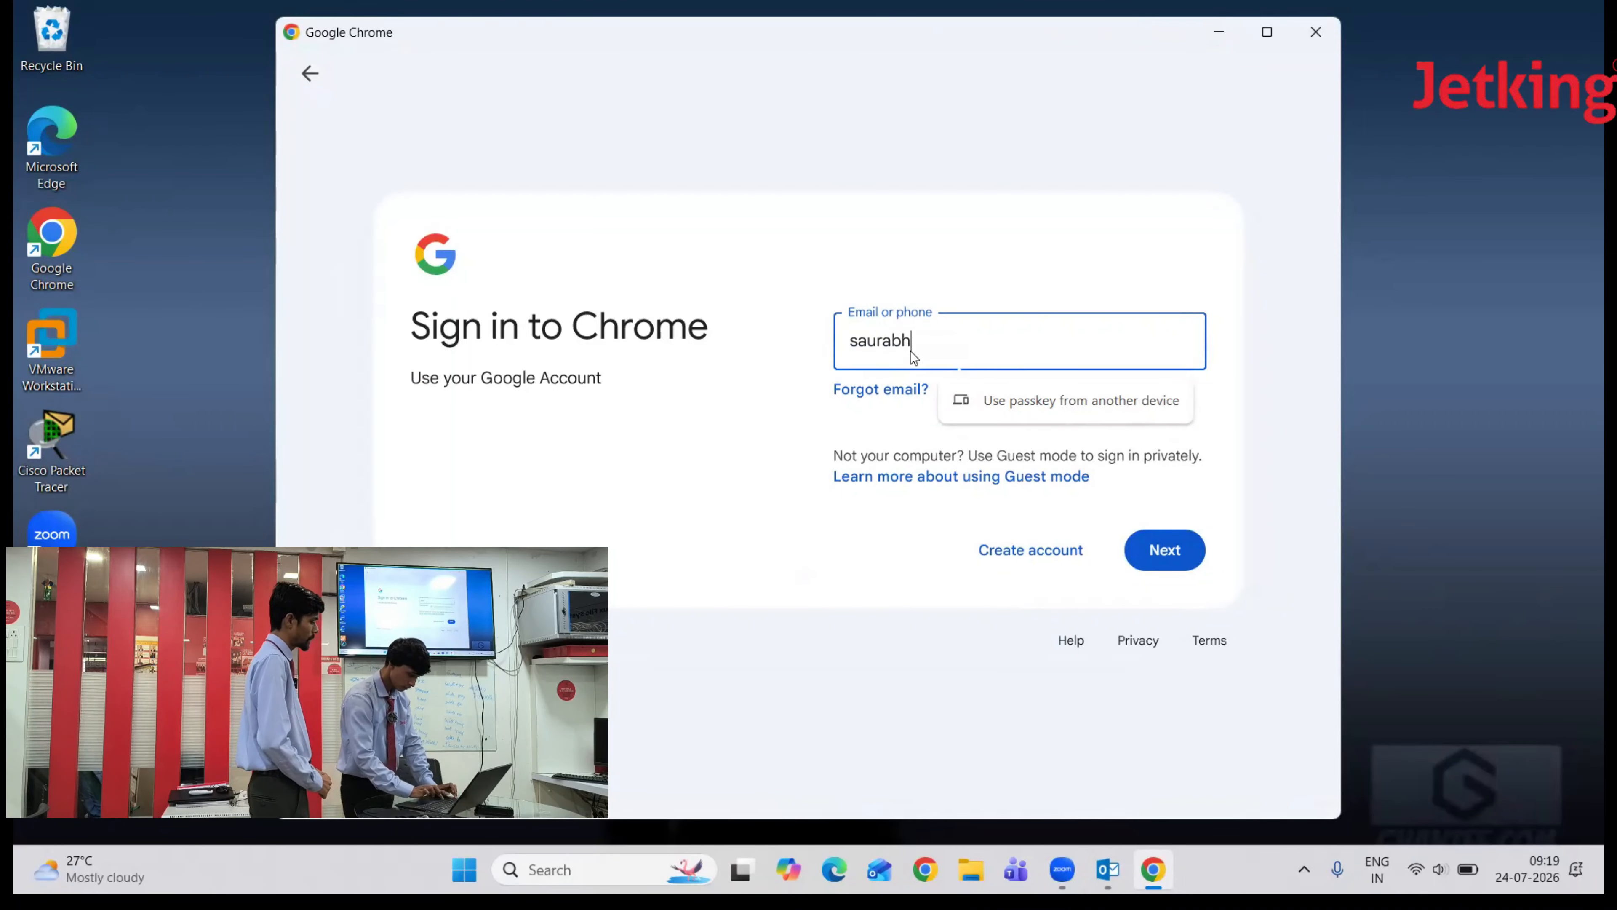
left_click(1160, 558)
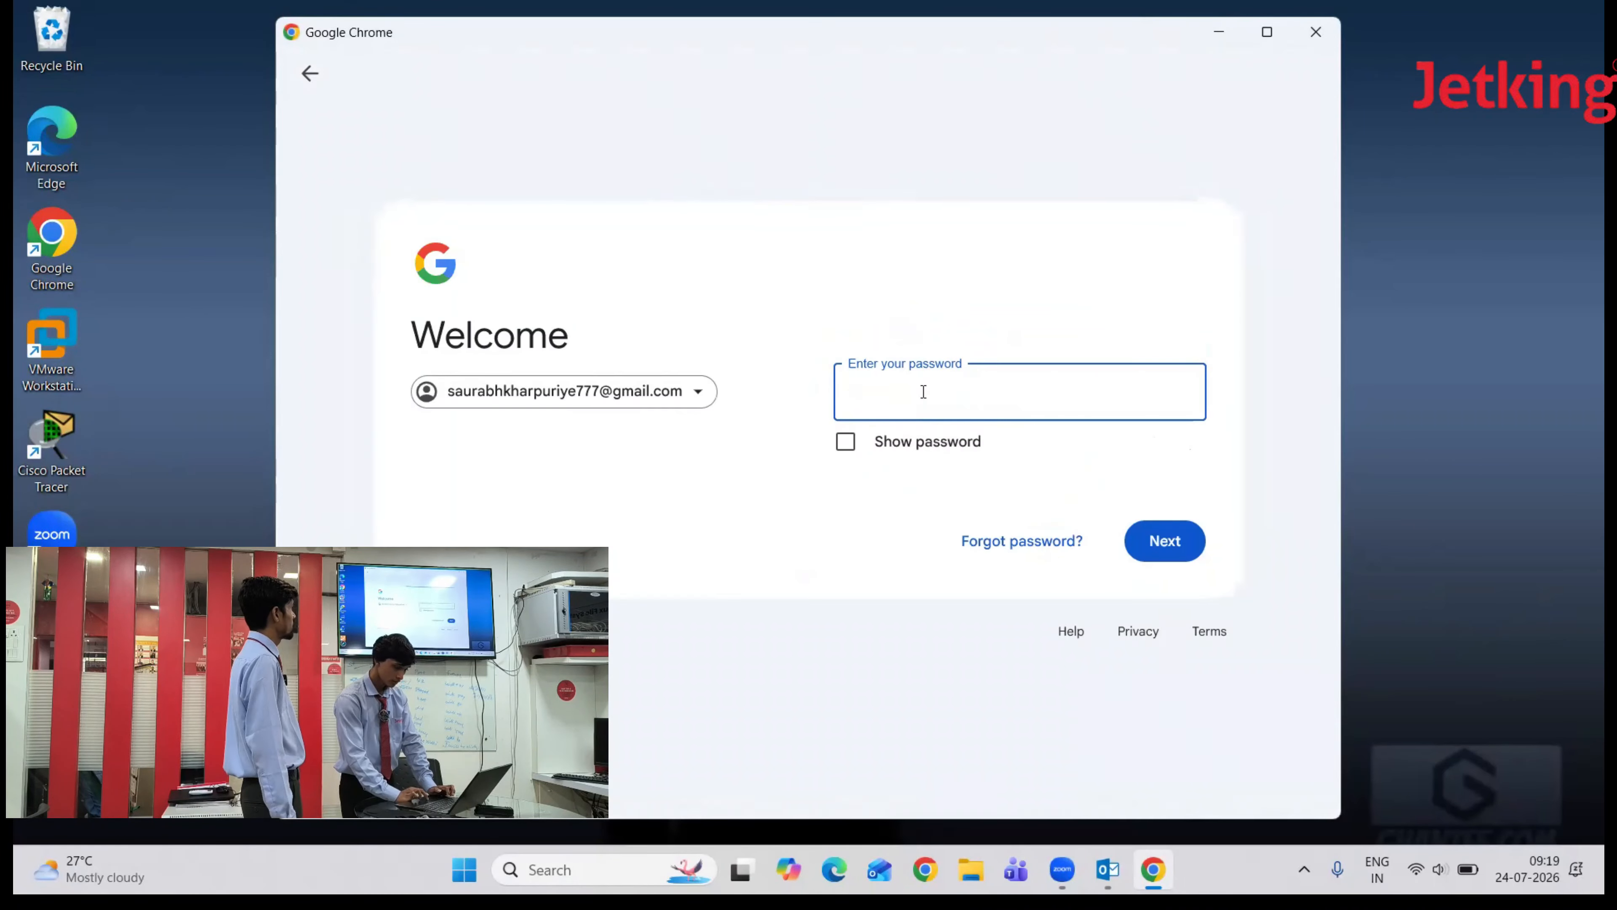
- Re-enter the account password with Show password off and sign in to Gmail
left_click(844, 441)
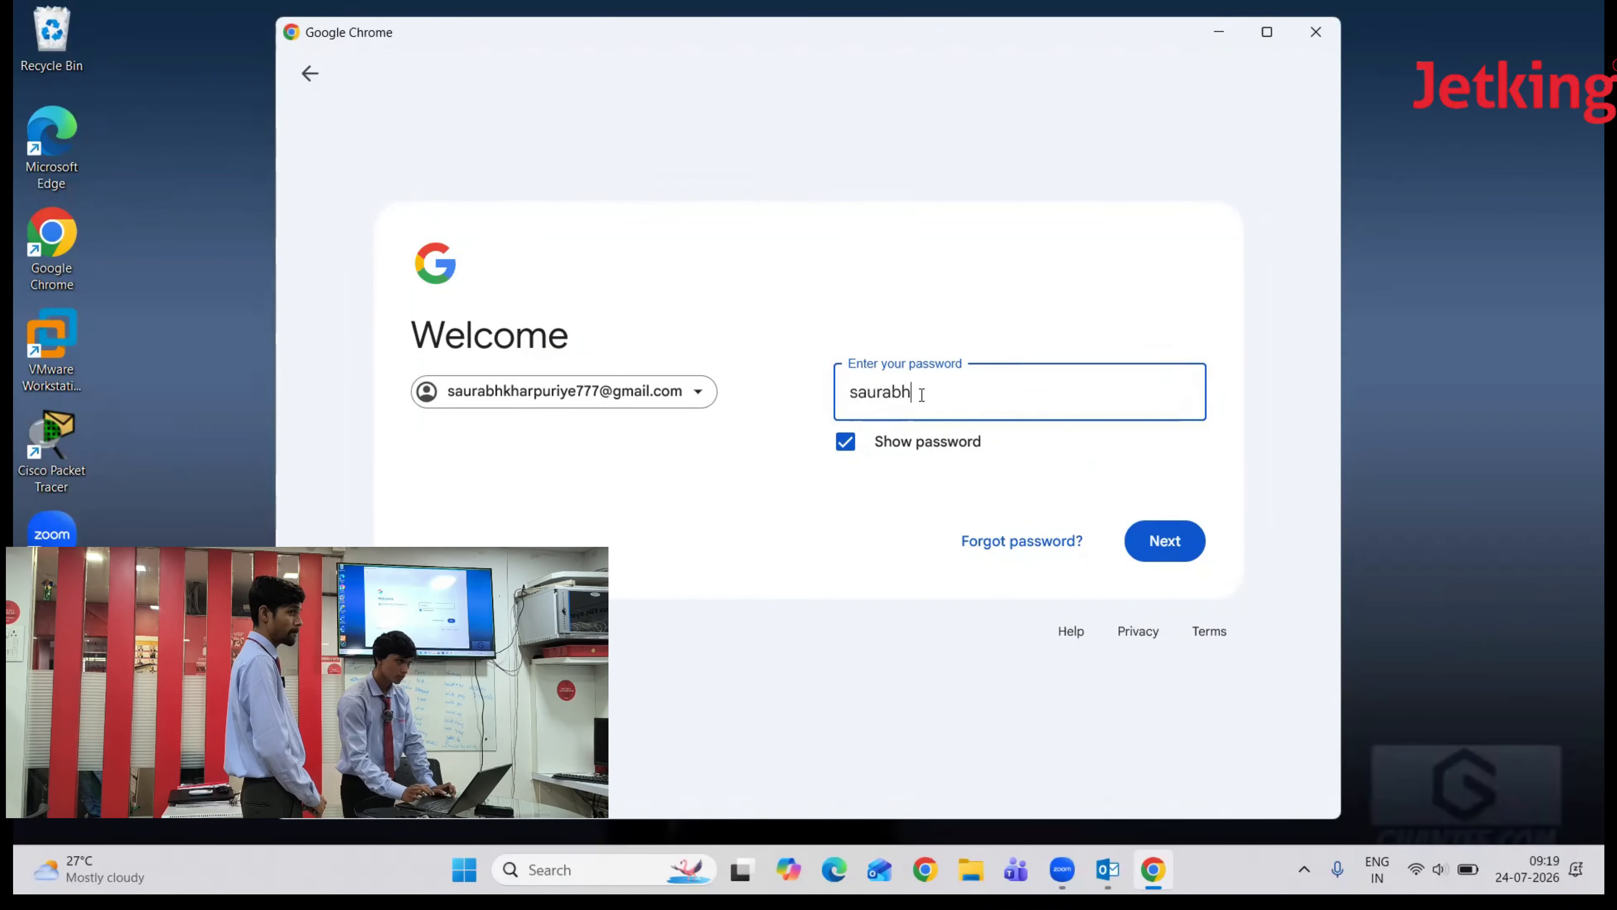
left_click(845, 441)
left_click(964, 393)
key("BackSpace")
key("BackSpace")
key("BackSpace")
key("BackSpace")
key("BackSpace")
key("BackSpace")
key("BackSpace")
type("••••••••••")
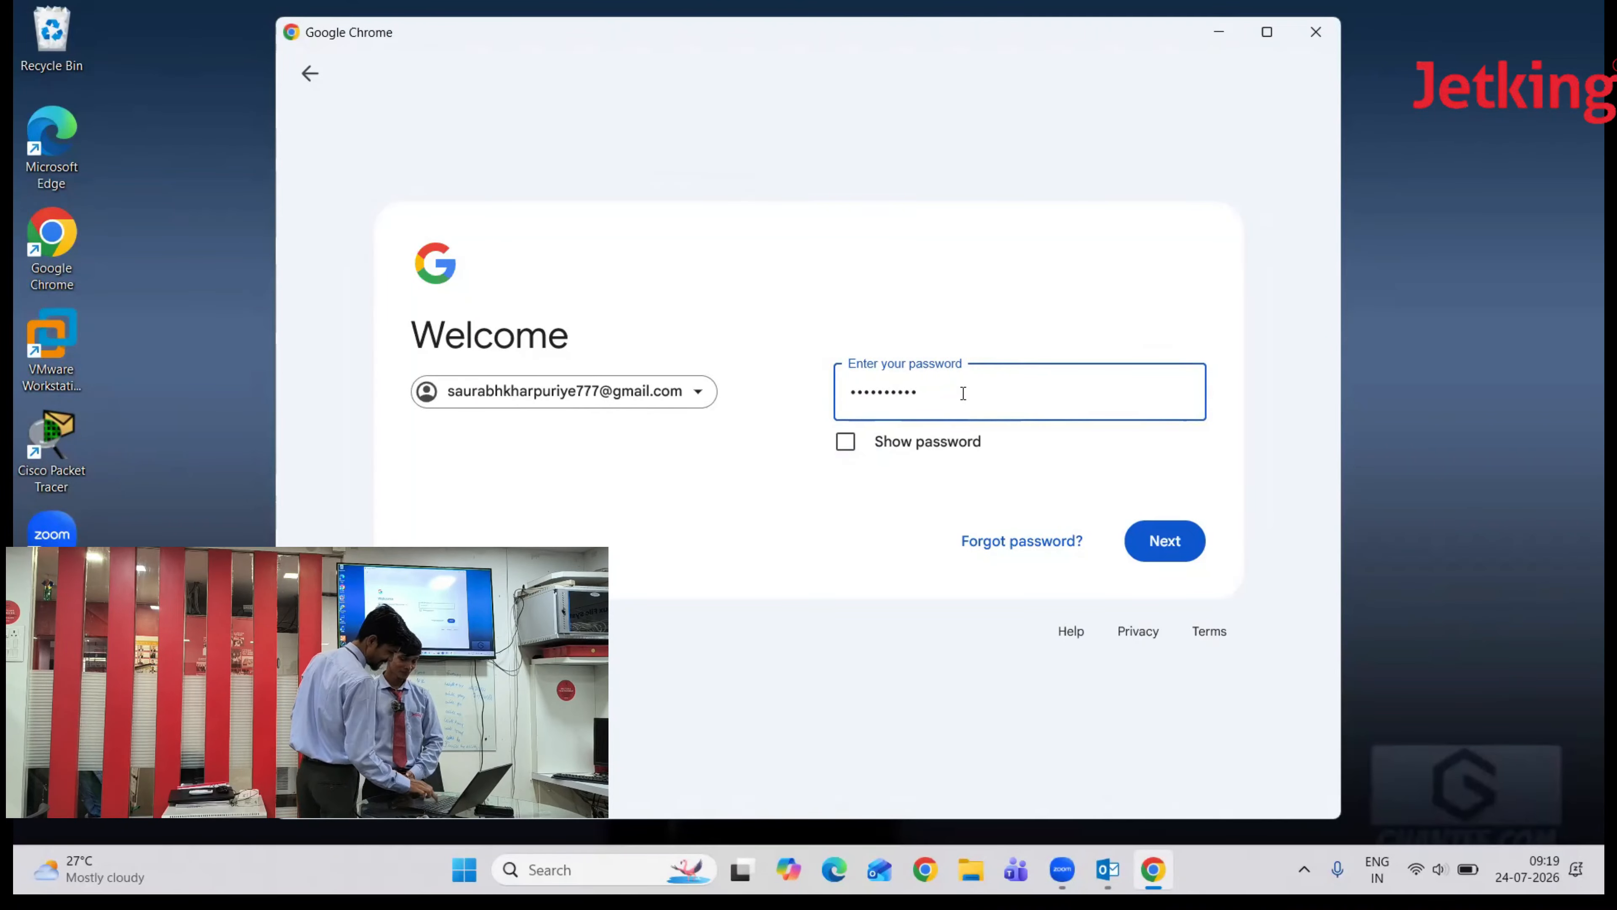
left_click(1145, 546)
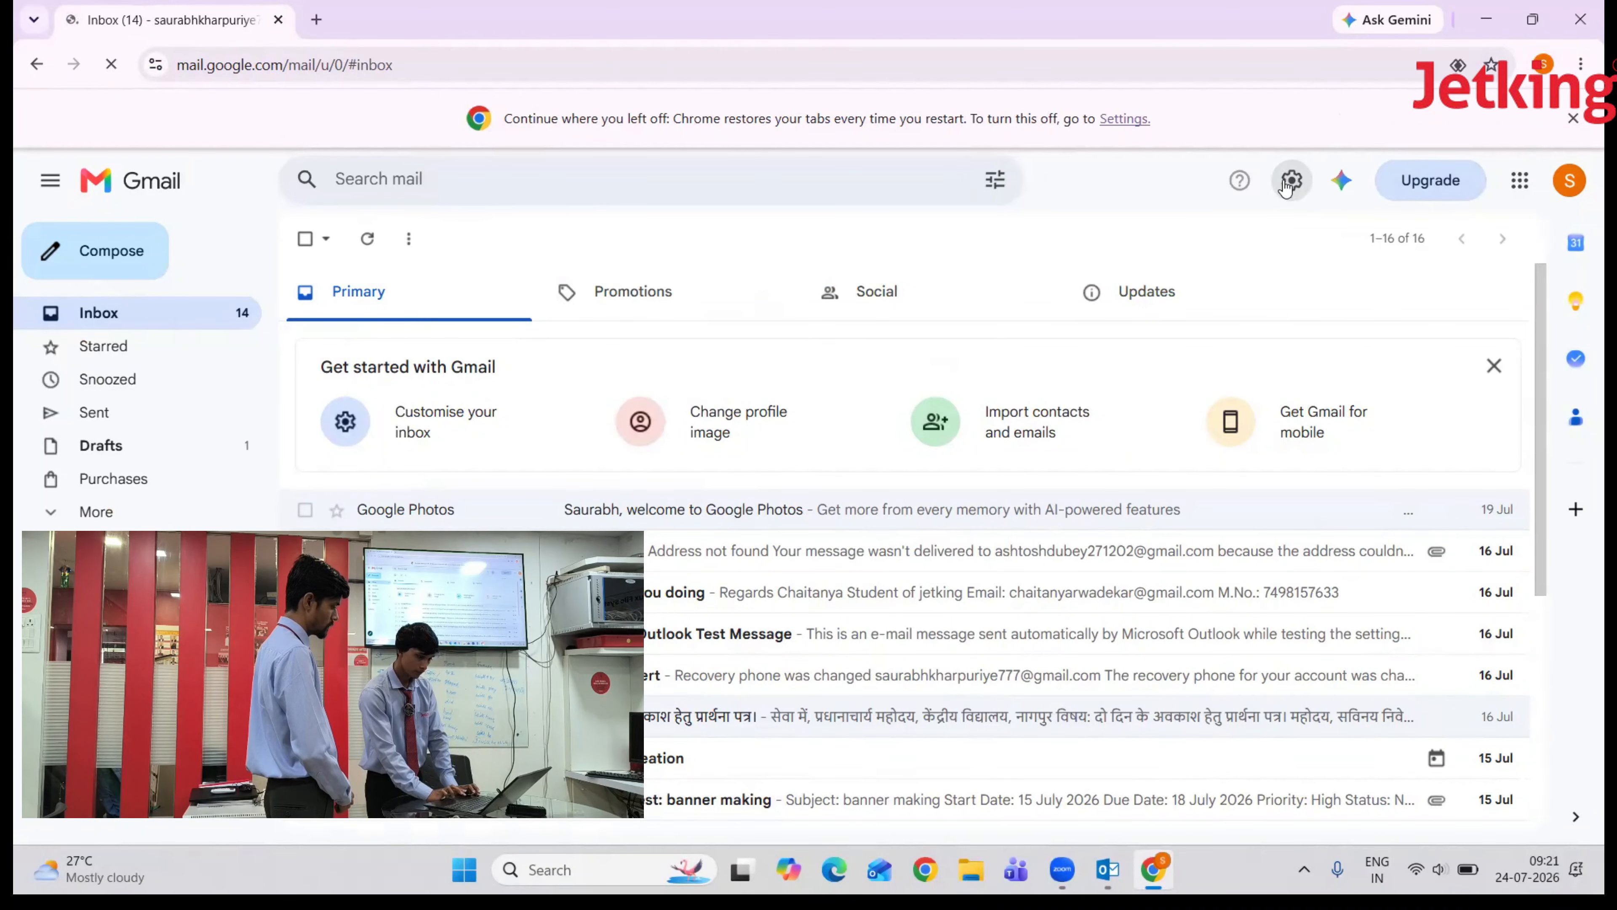
- Save Gmail's Forwarding and POP/IMAP settings with POP enabled for all mail
left_click(1290, 185)
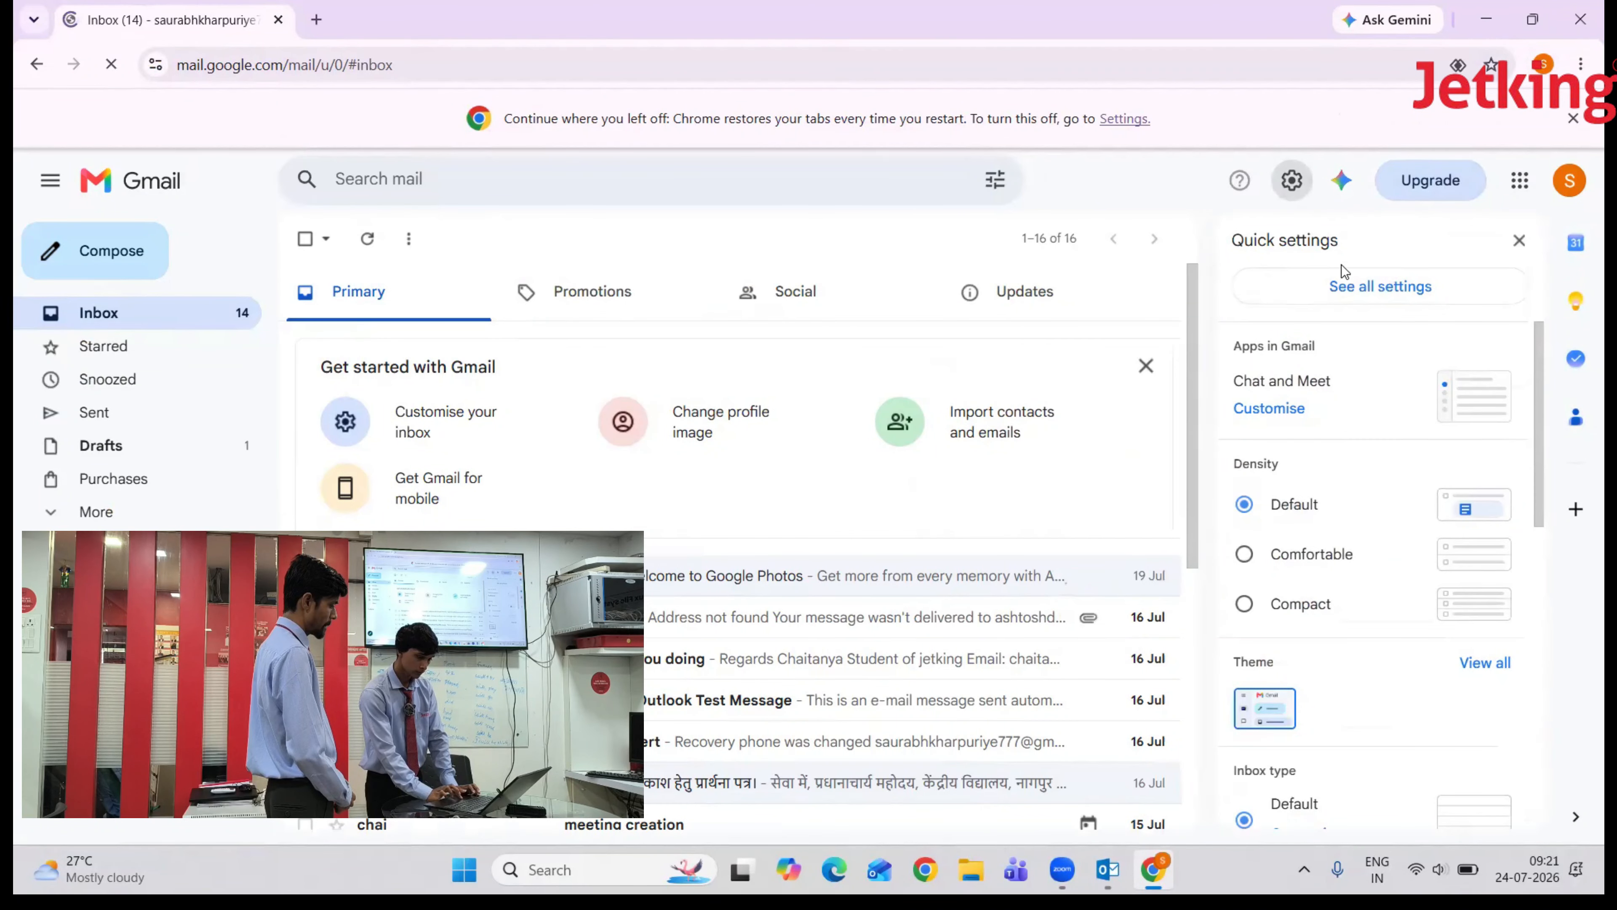
left_click(1351, 290)
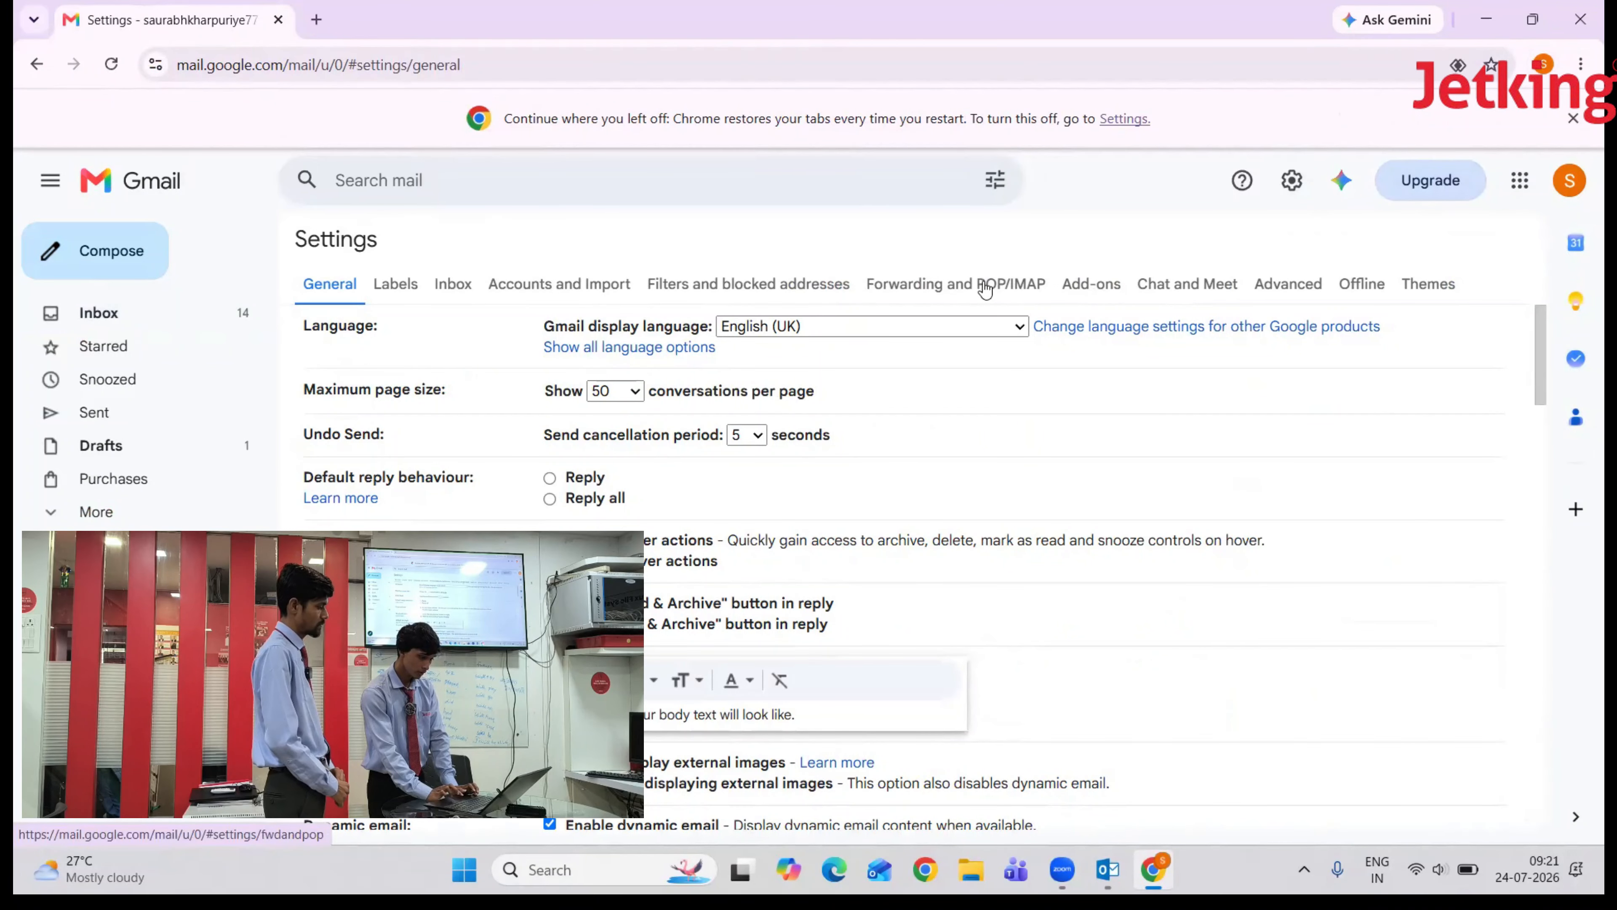
left_click(985, 285)
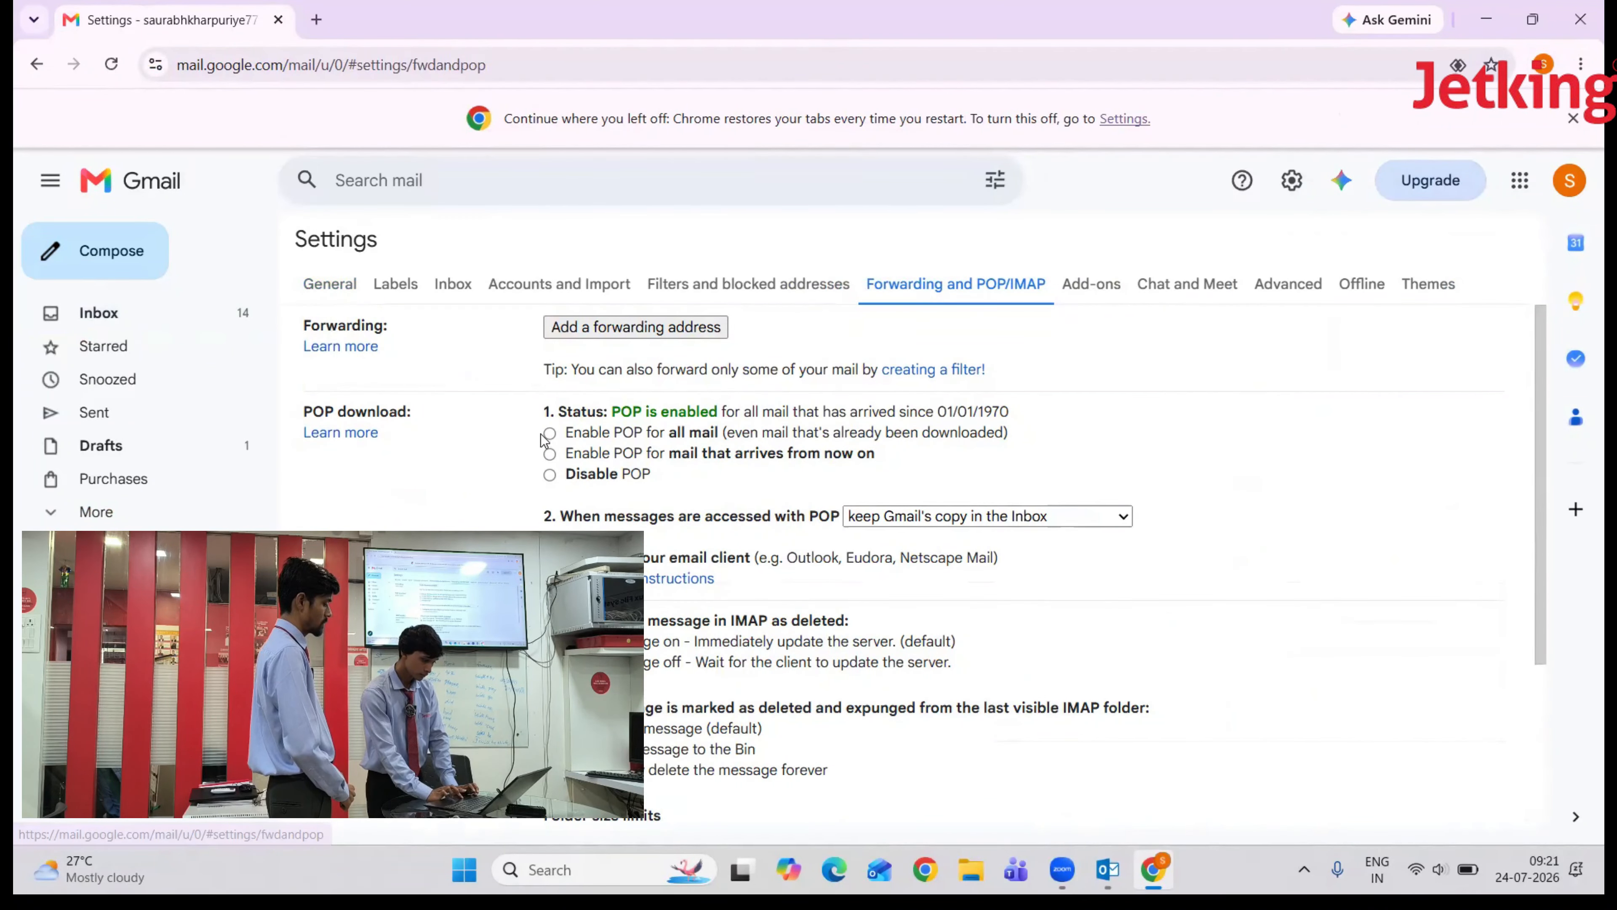
scroll(679, 500, "down", 4)
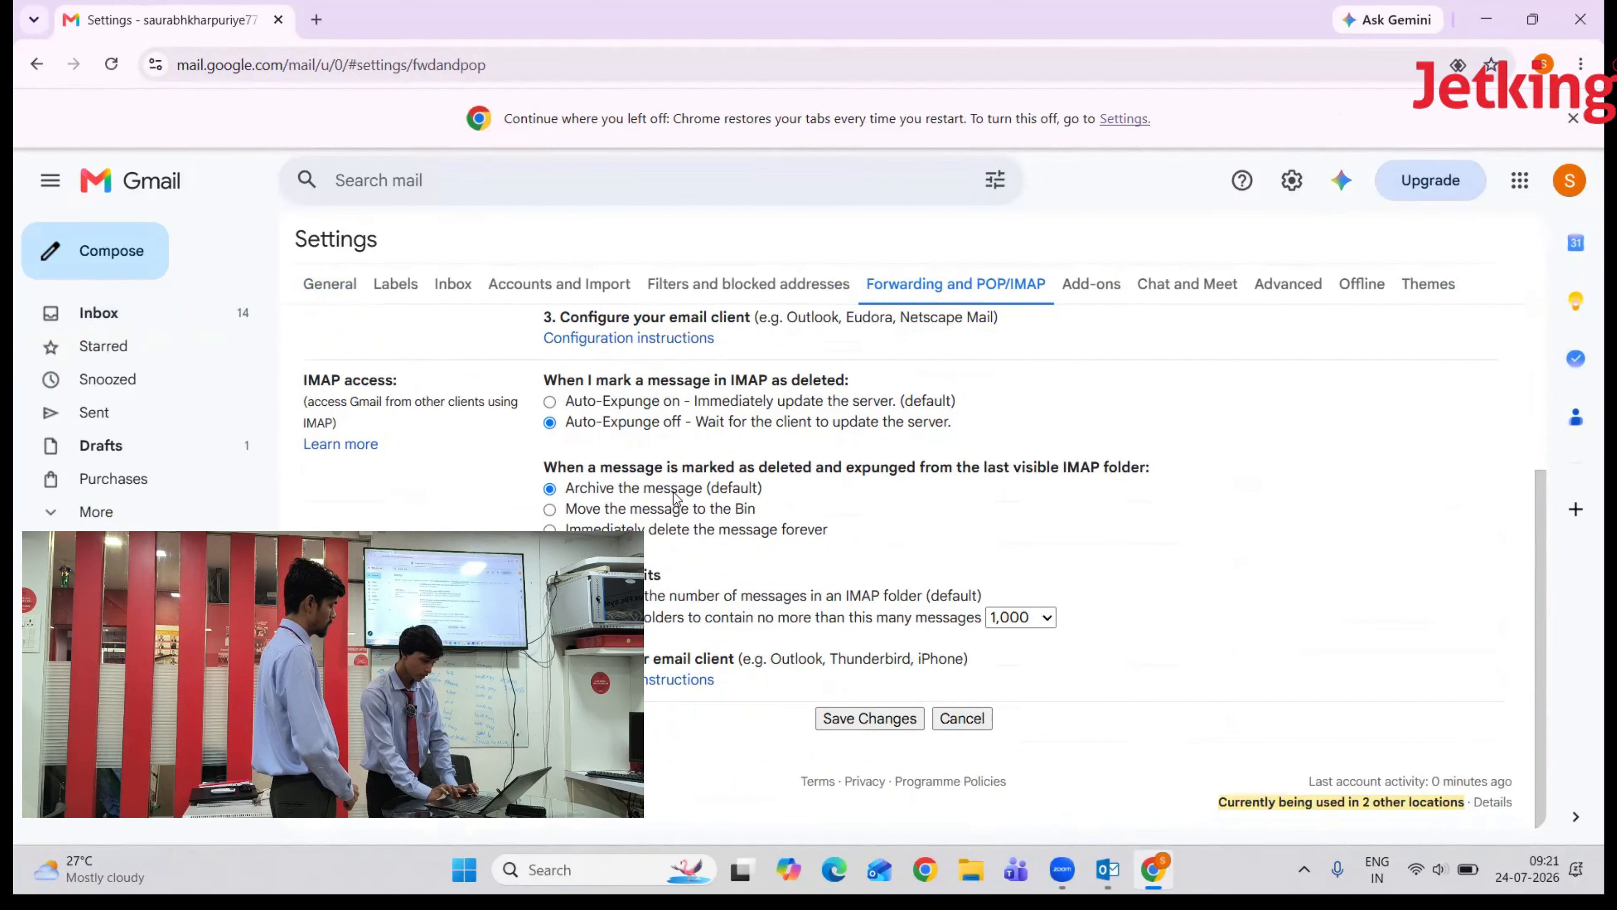
left_click(869, 719)
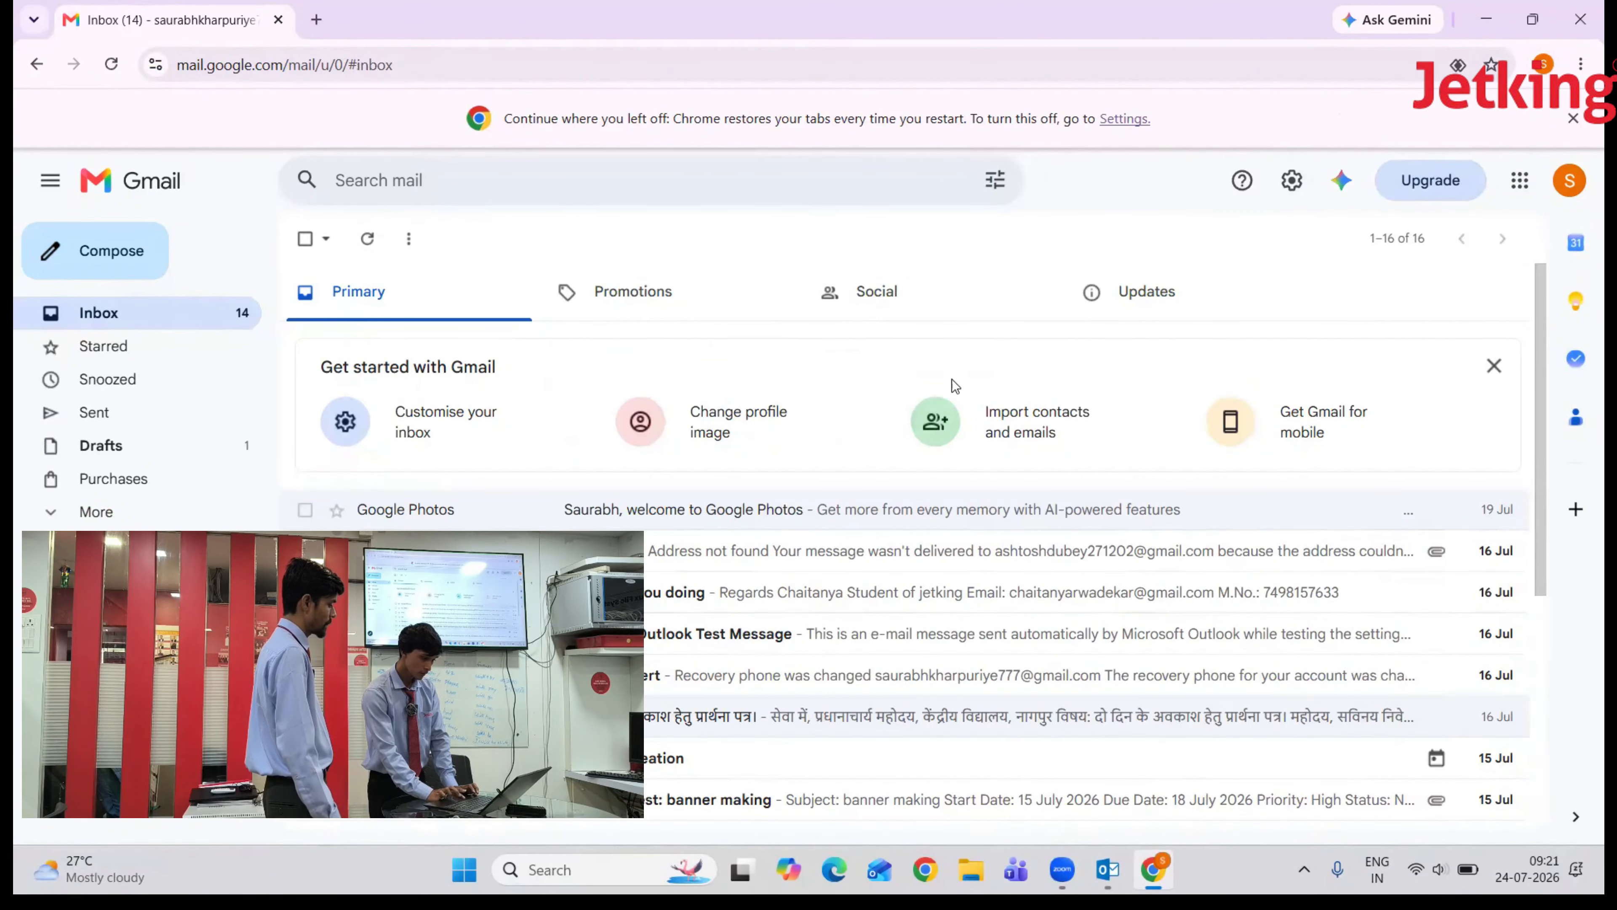
left_click(1486, 14)
key("alt+Tab")
key("alt+Tab")
key("alt+Tab")
key("alt+Tab")
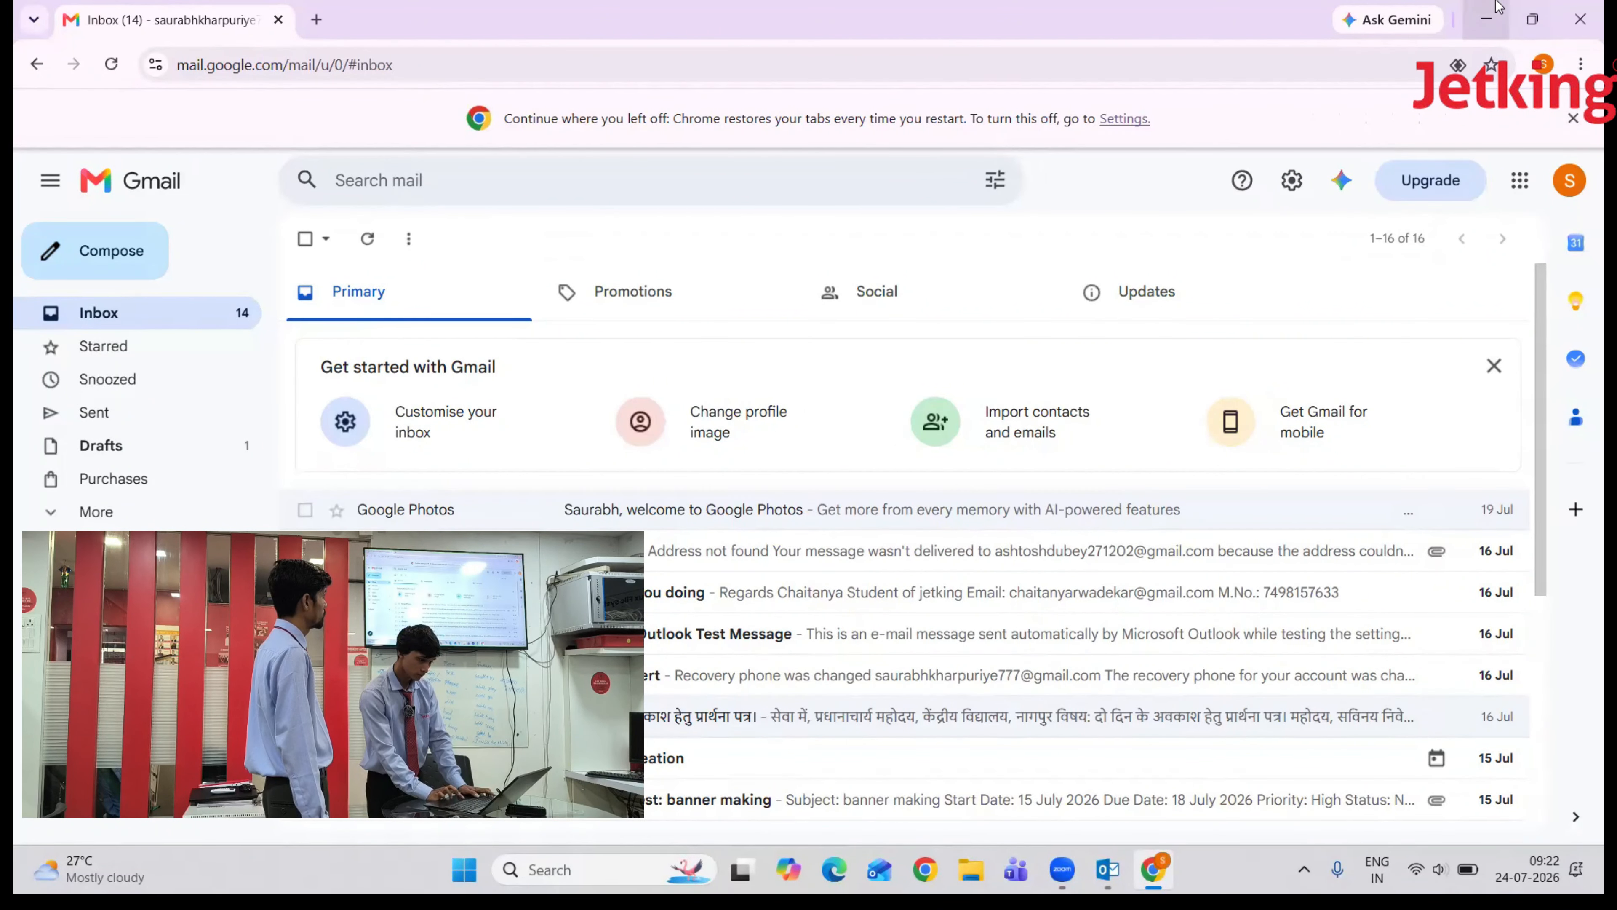
- In More Settings, require authentication for the outgoing SMTP server
left_click(1487, 19)
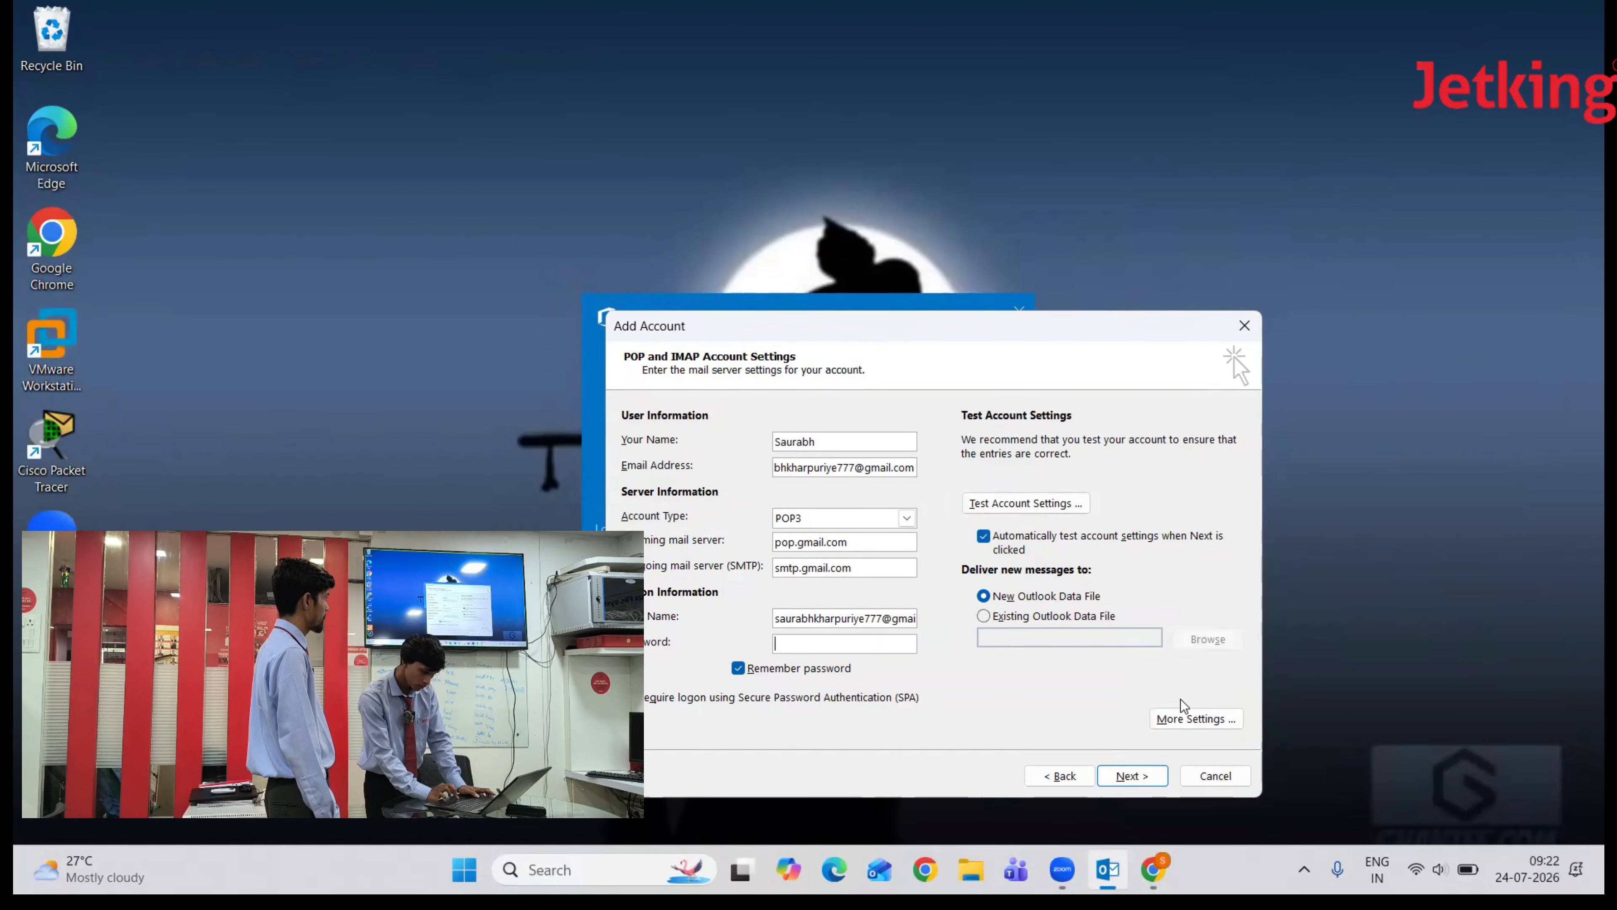
left_click(1196, 720)
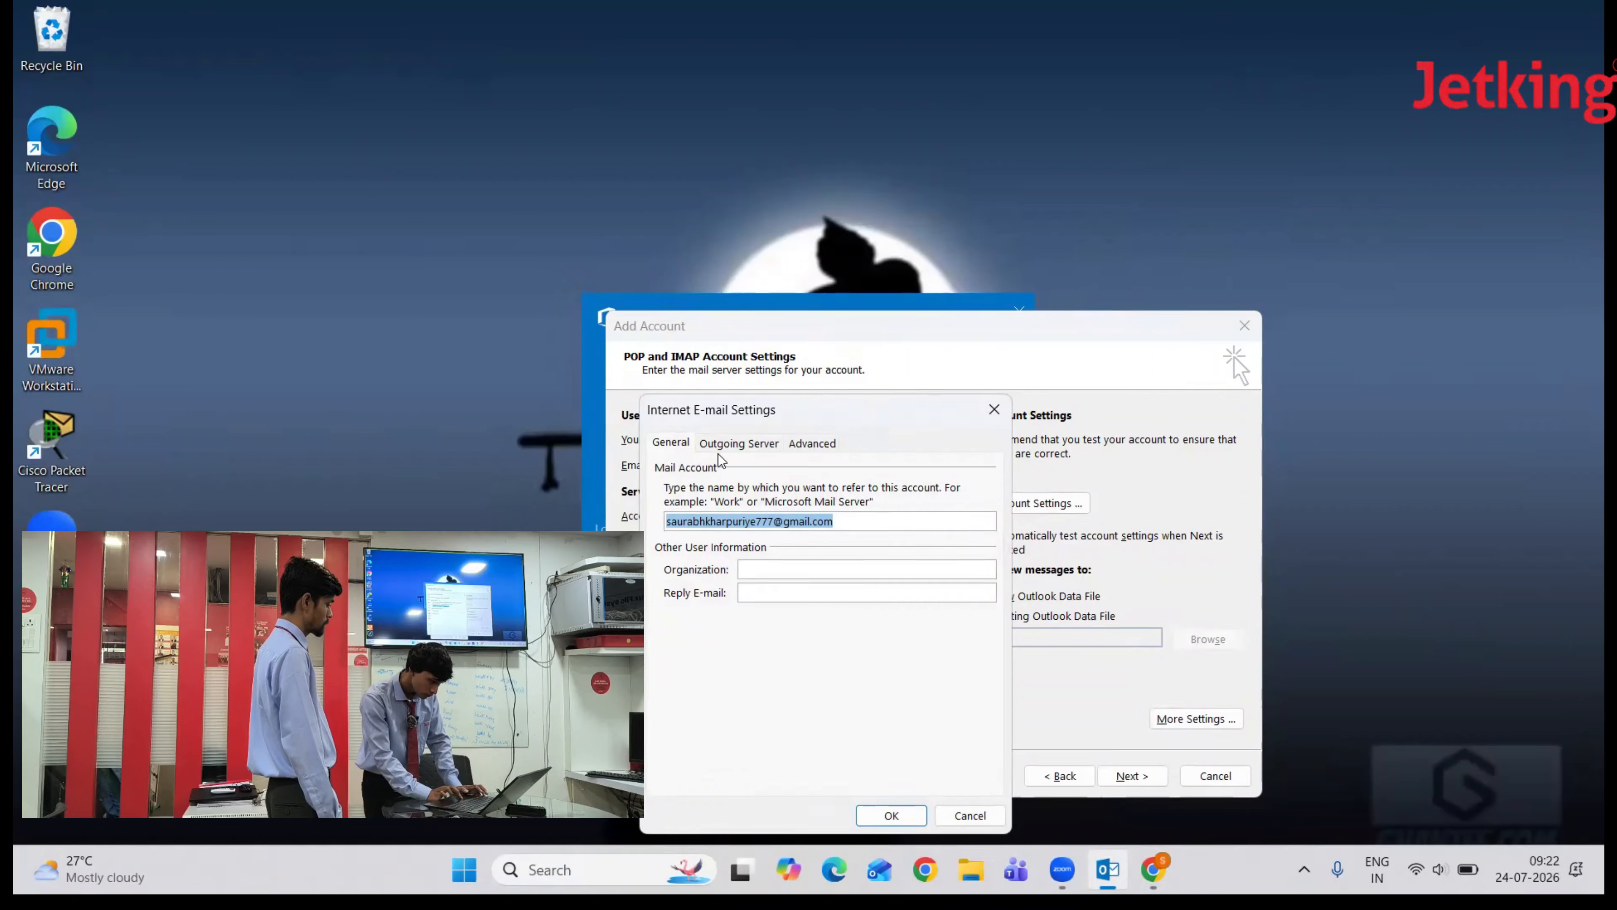
left_click(735, 443)
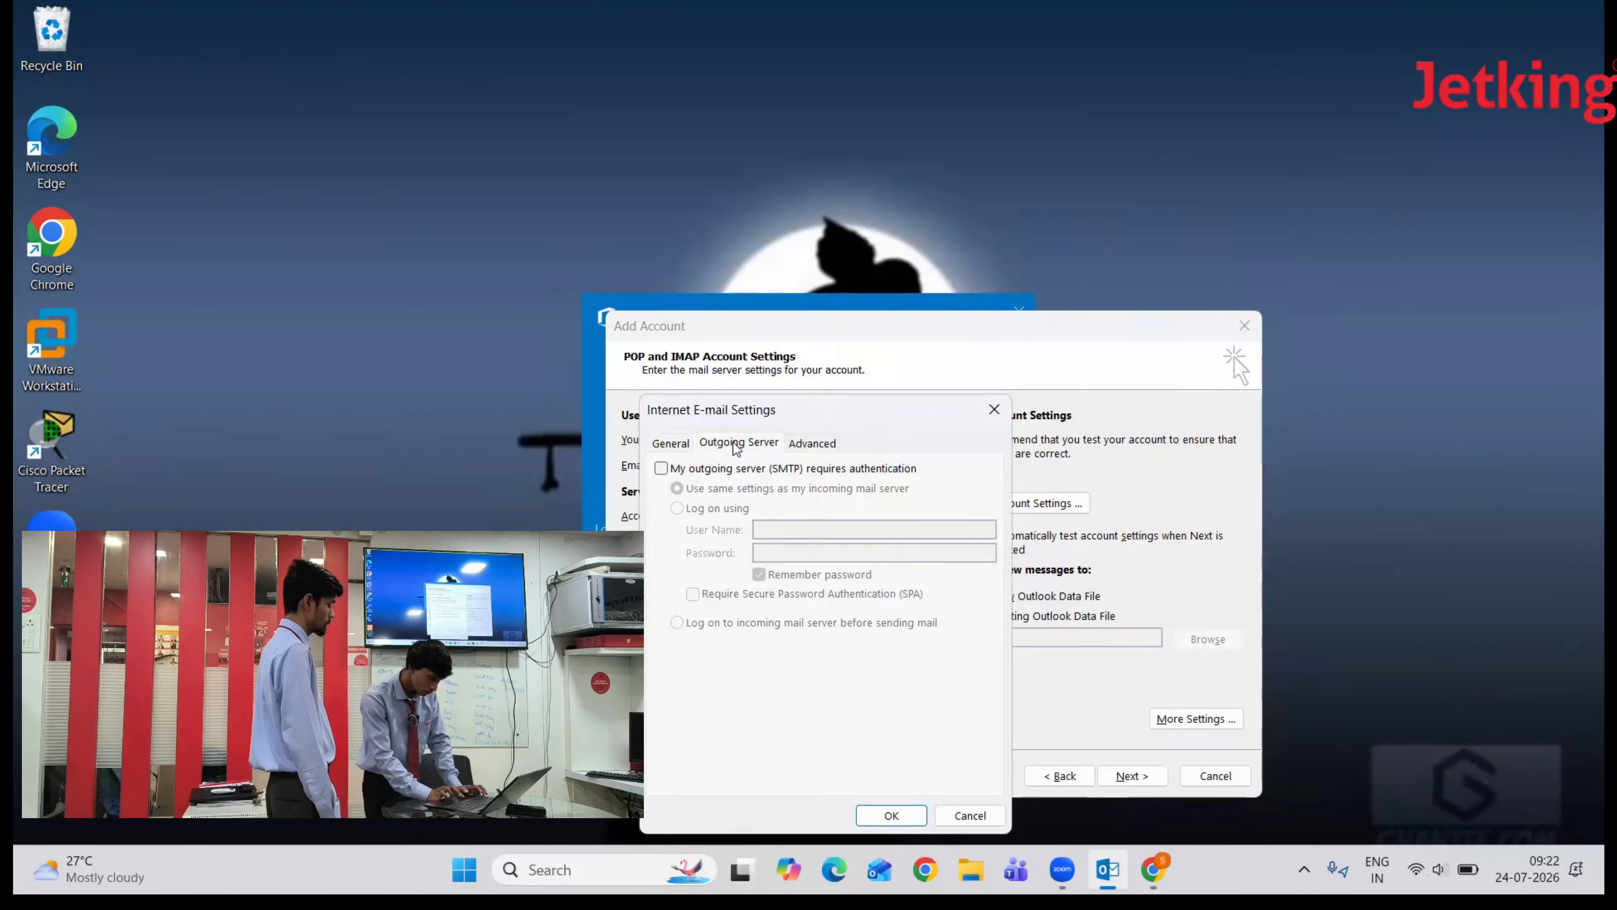
left_click(660, 470)
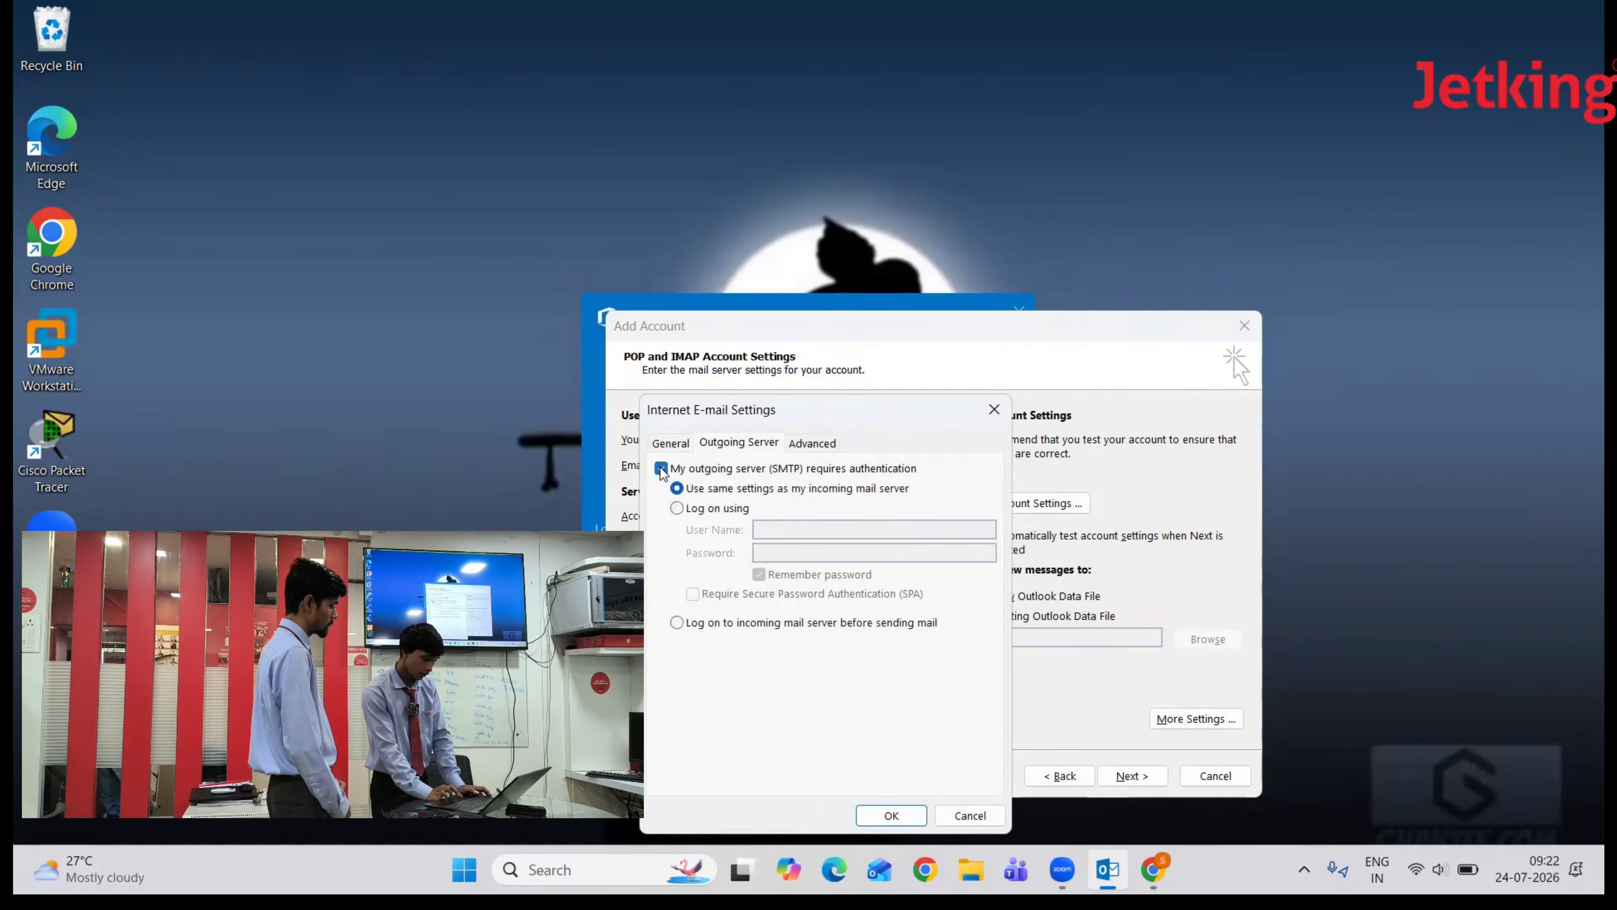
- On Advanced, enable SSL for POP3 port 995, set SMTP port 587 with Auto encryption
left_click(792, 443)
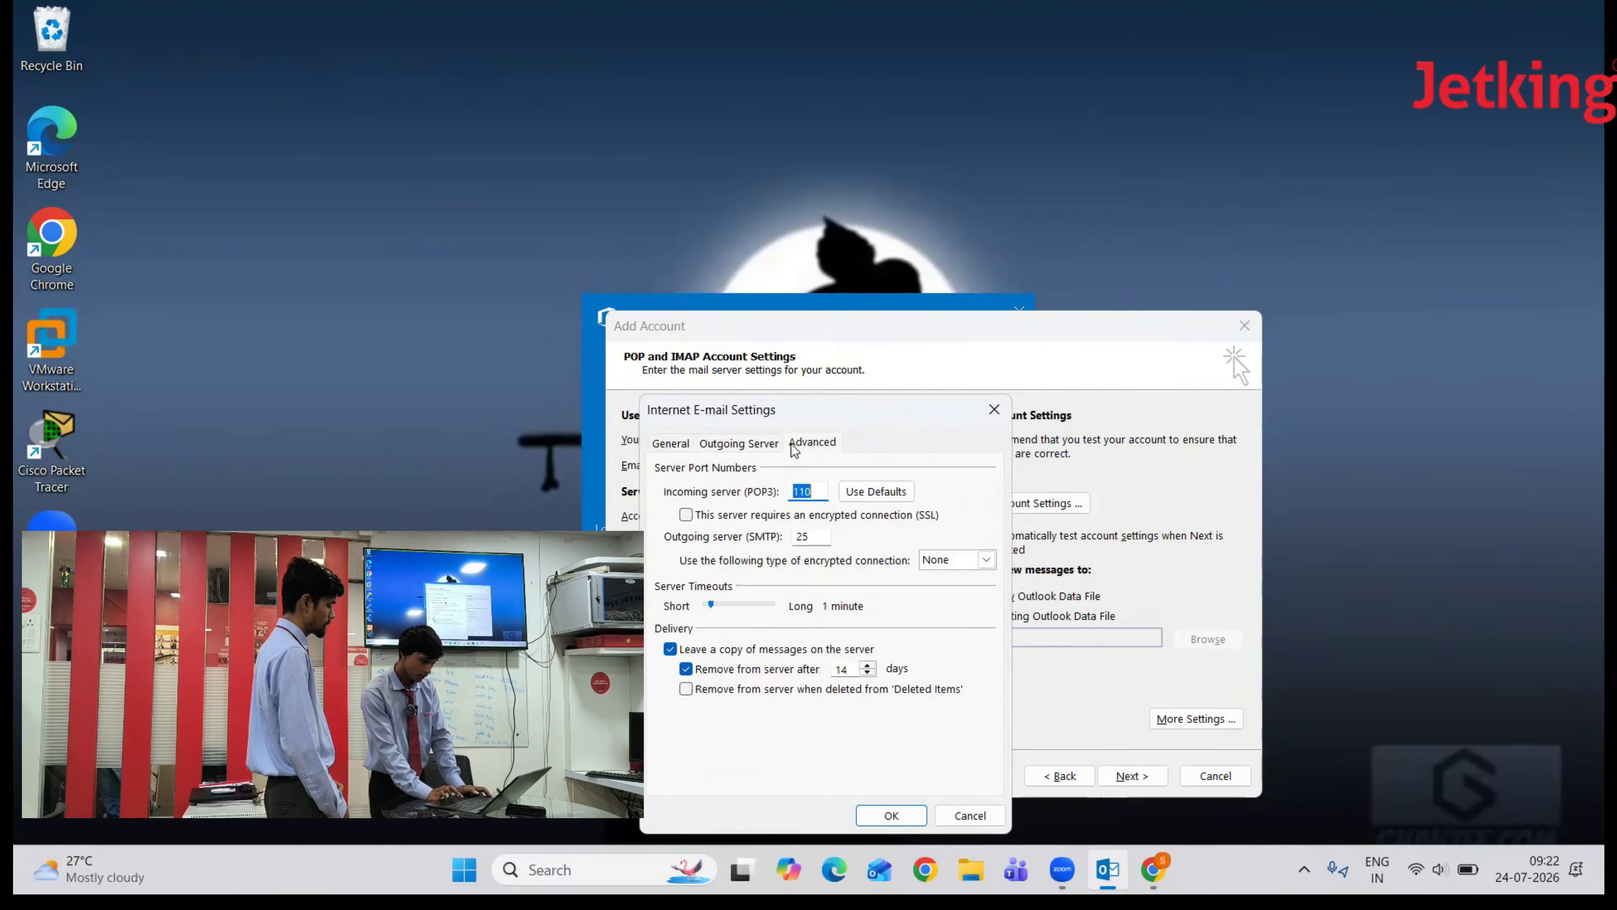
left_click(685, 515)
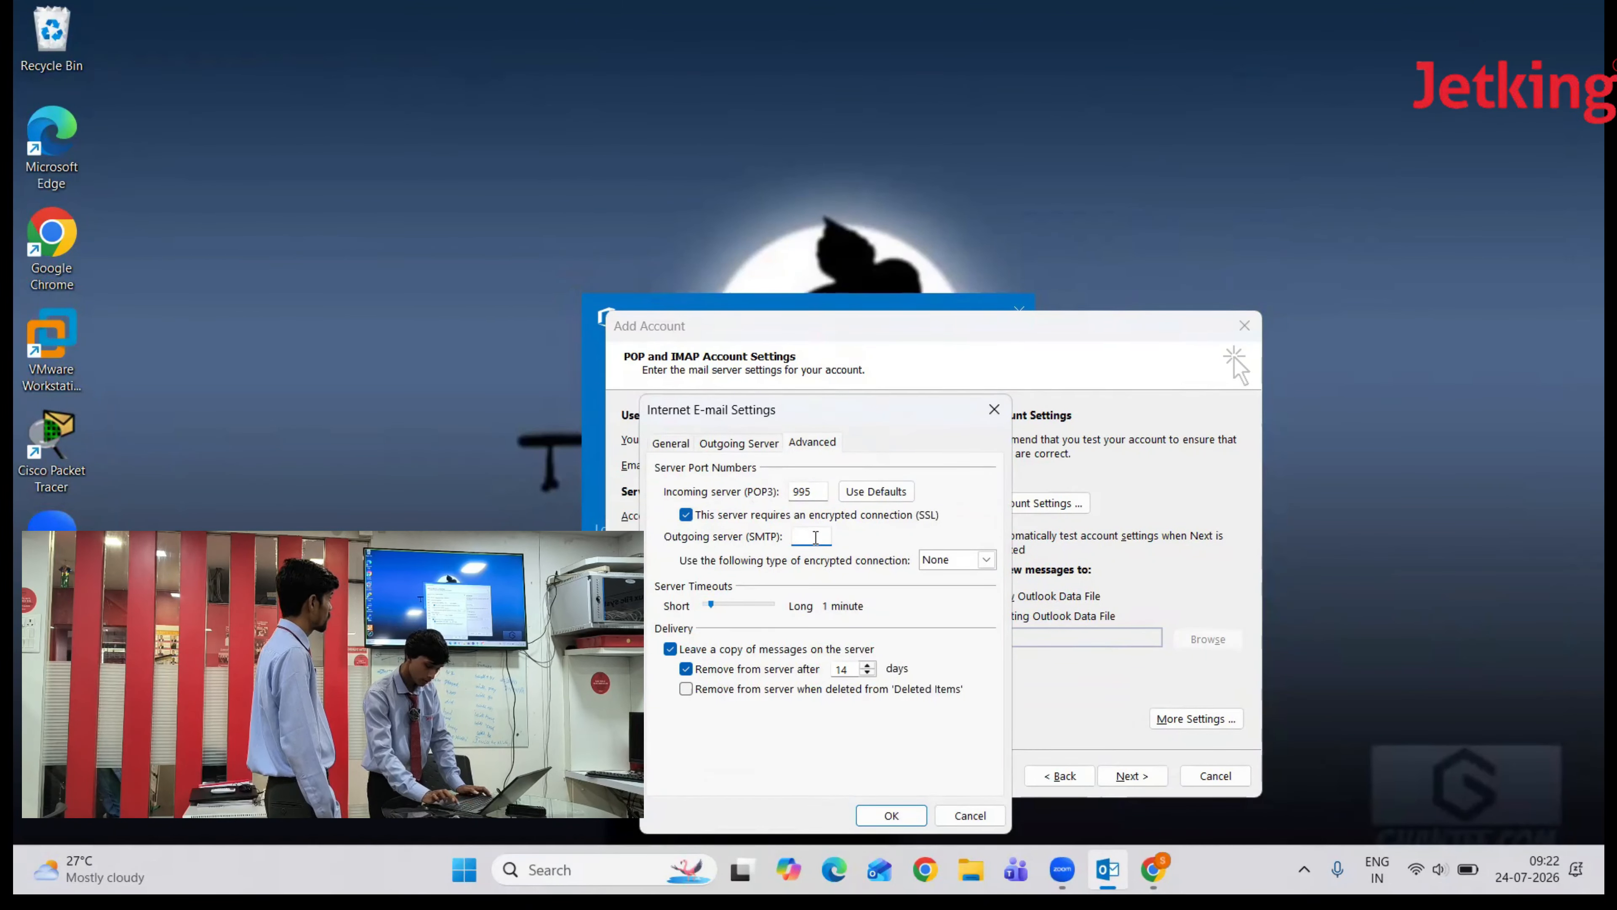
type("587")
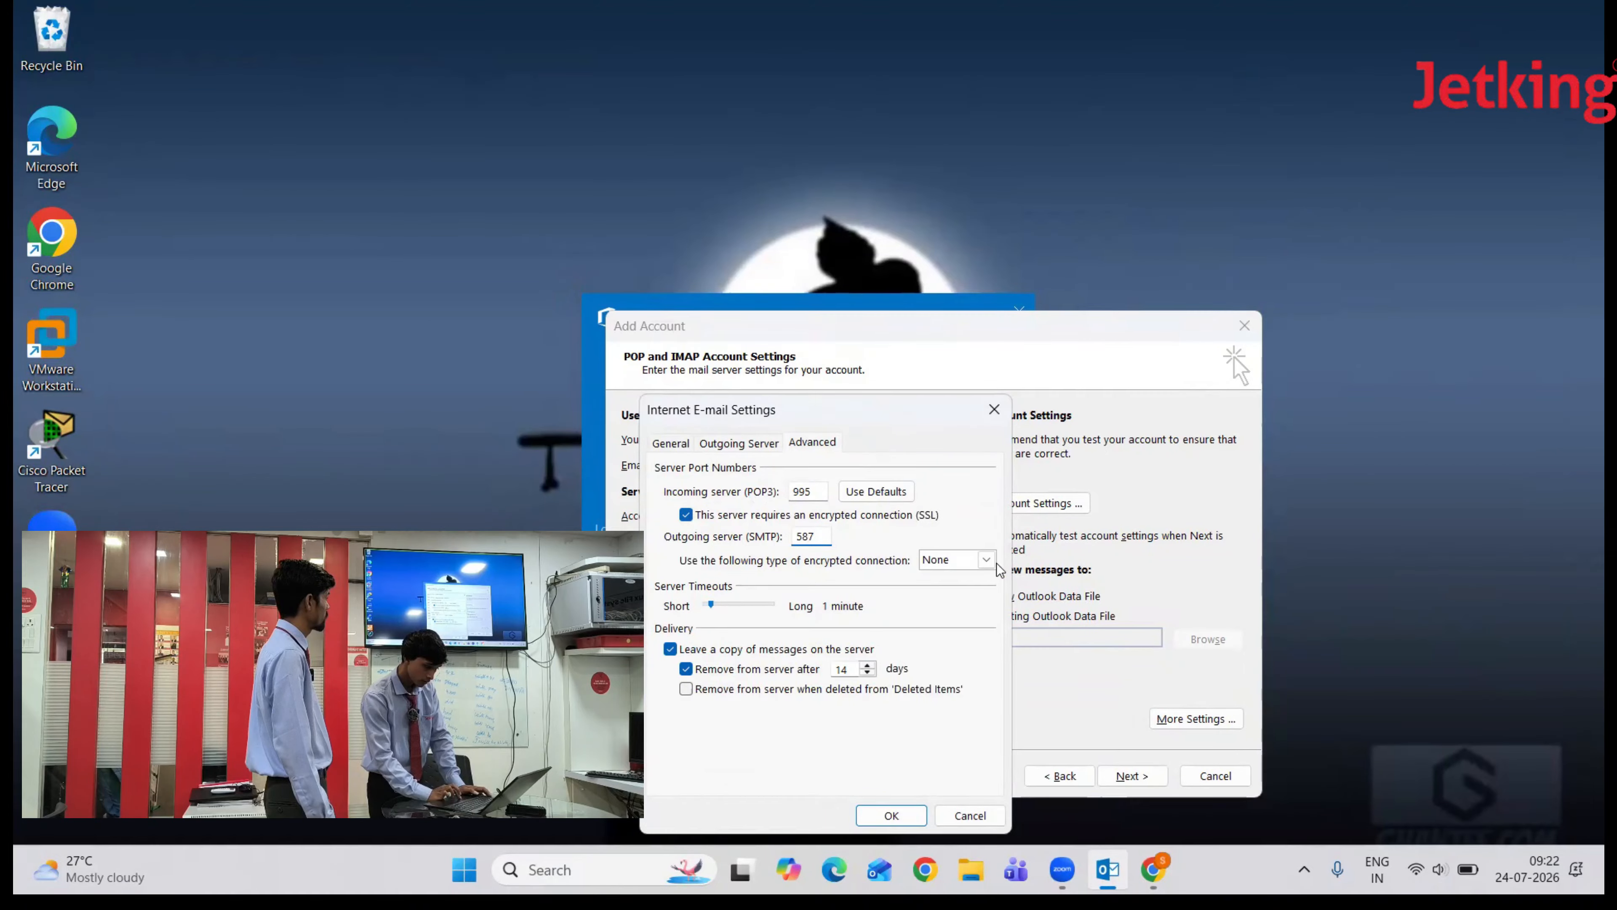
left_click(986, 560)
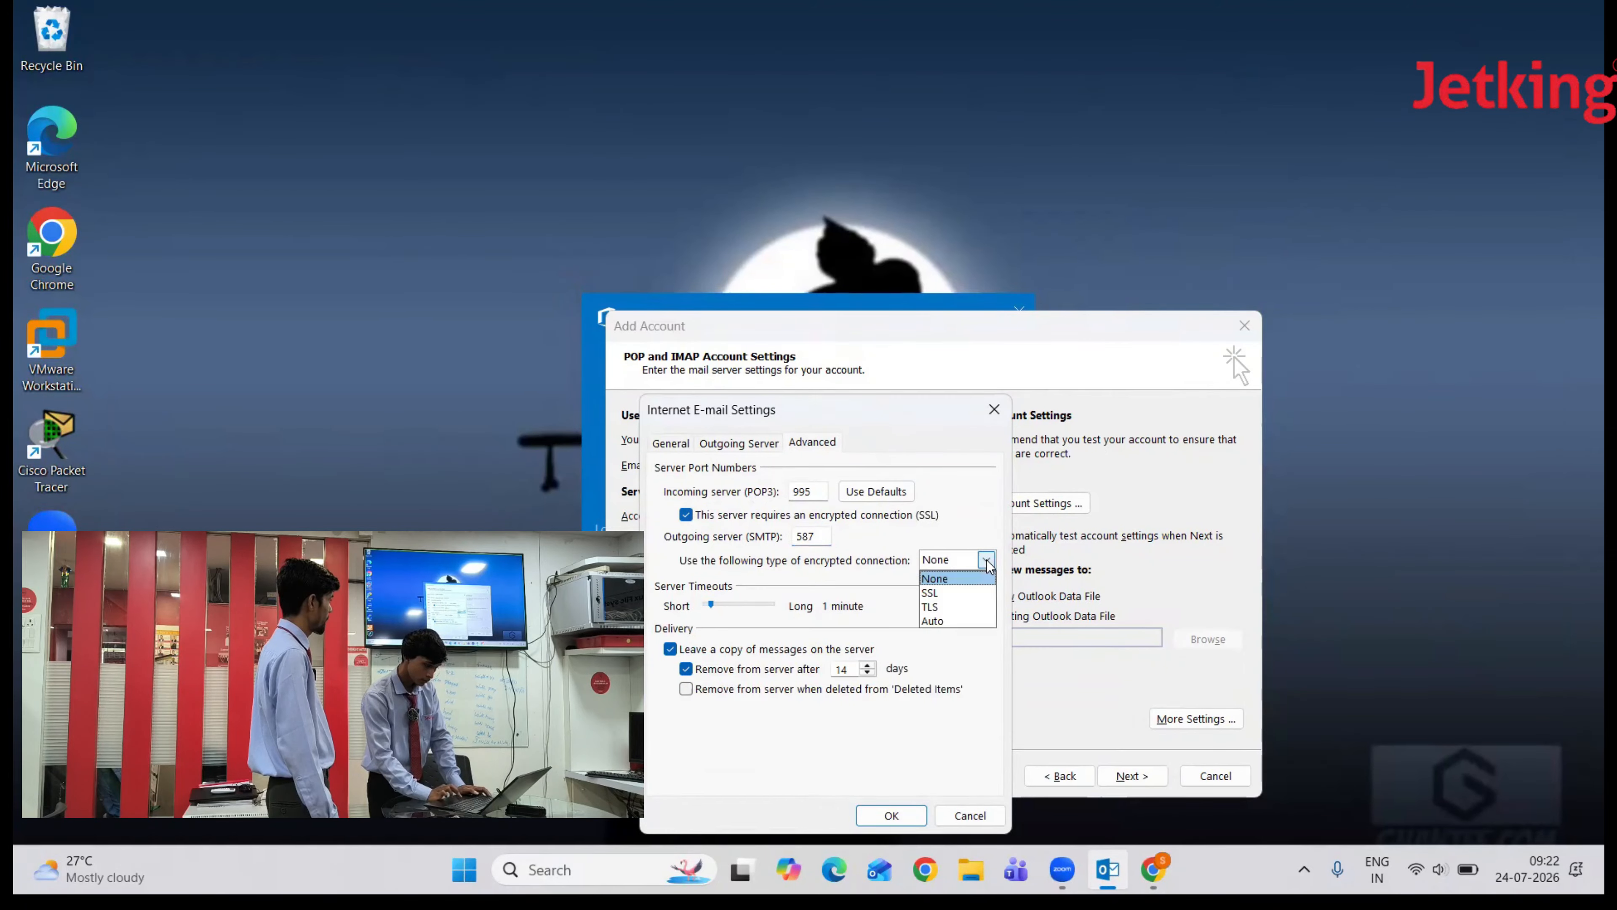
left_click(947, 619)
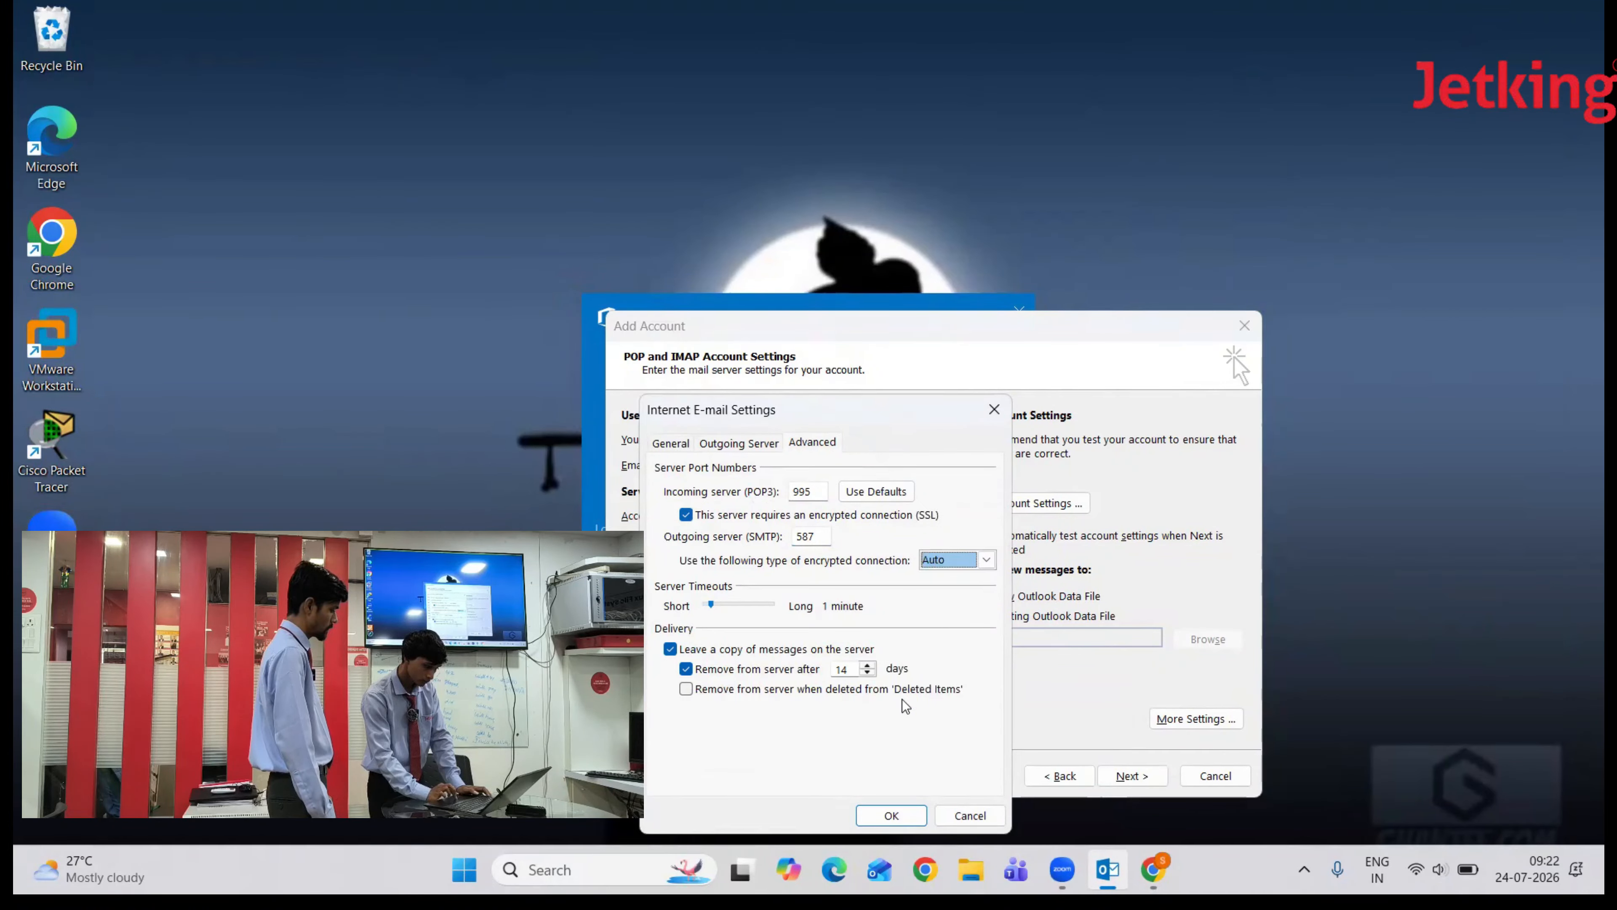
left_click(680, 445)
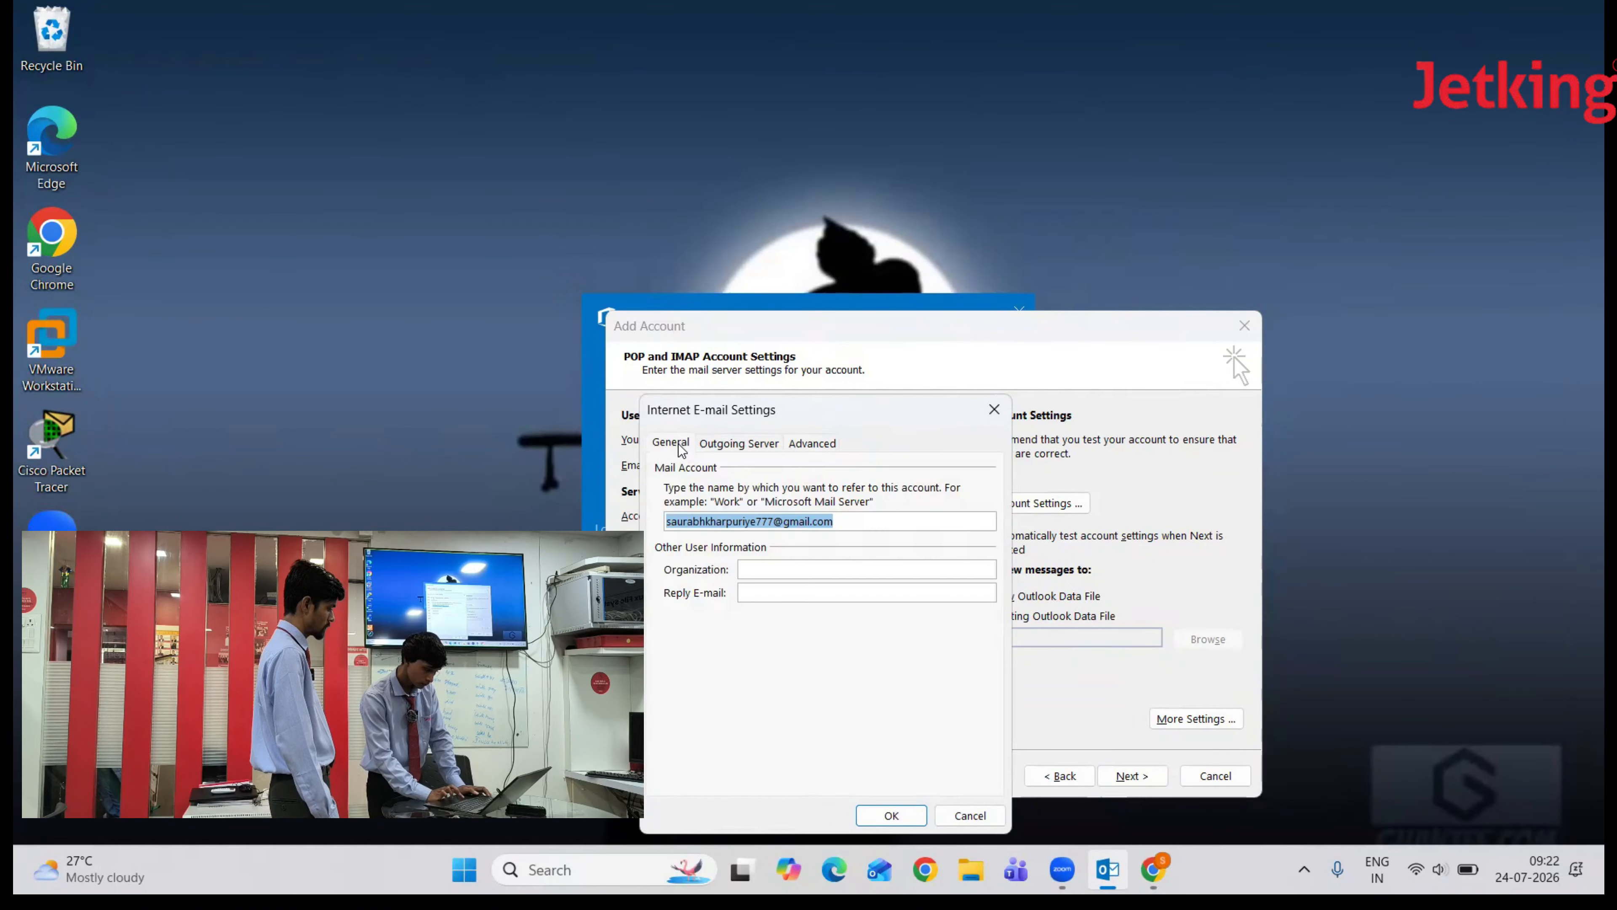
left_click(726, 449)
left_click(804, 443)
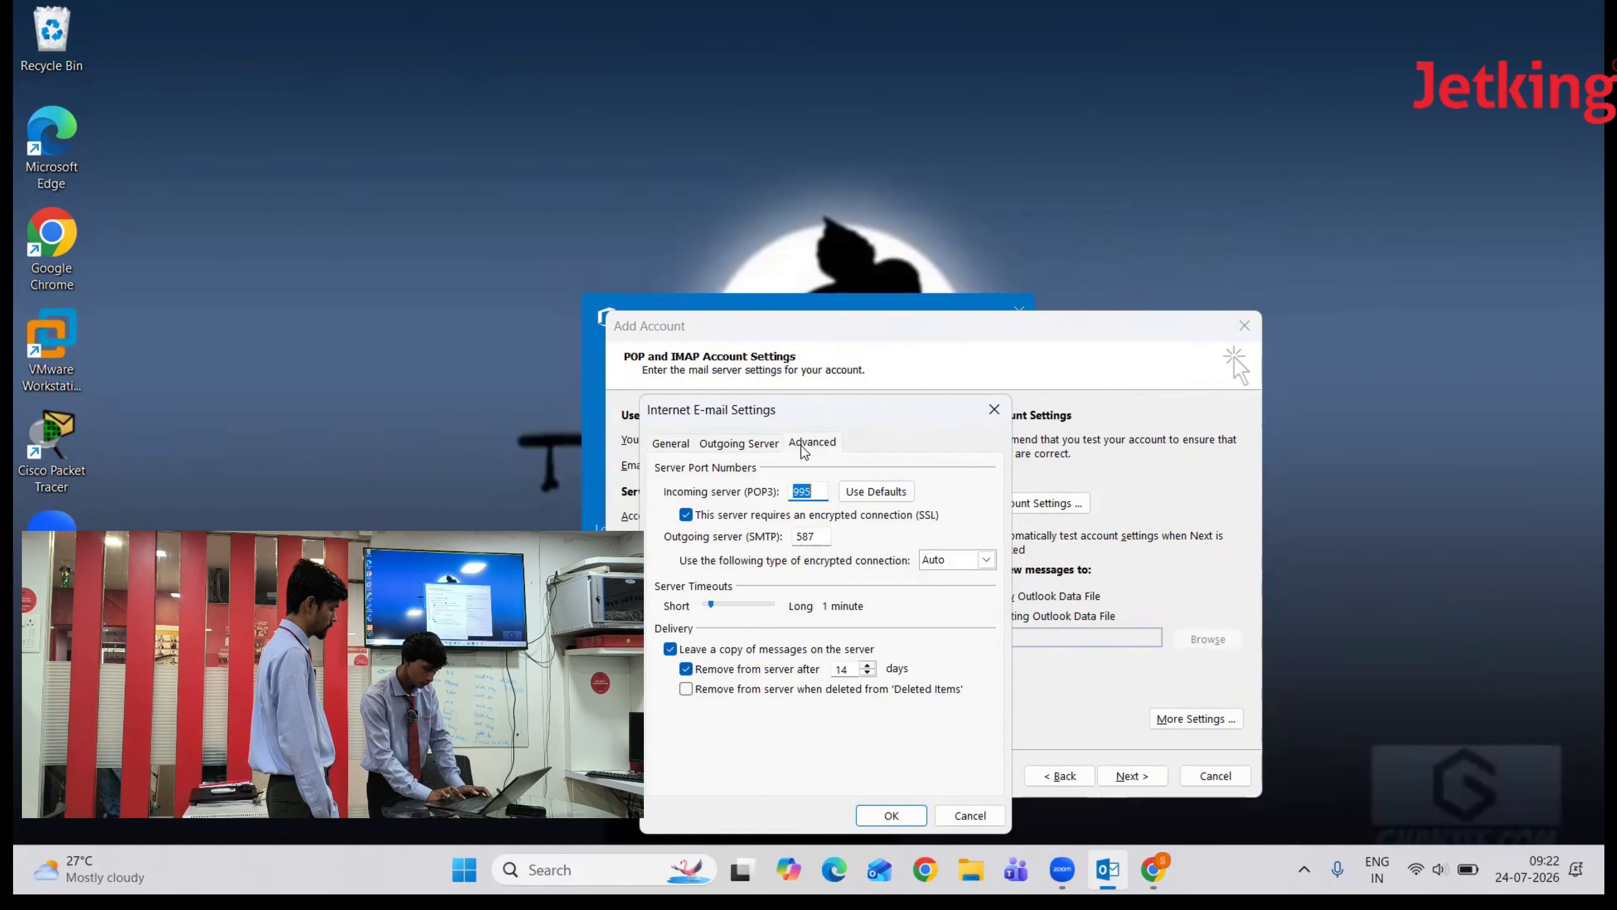
left_click(892, 816)
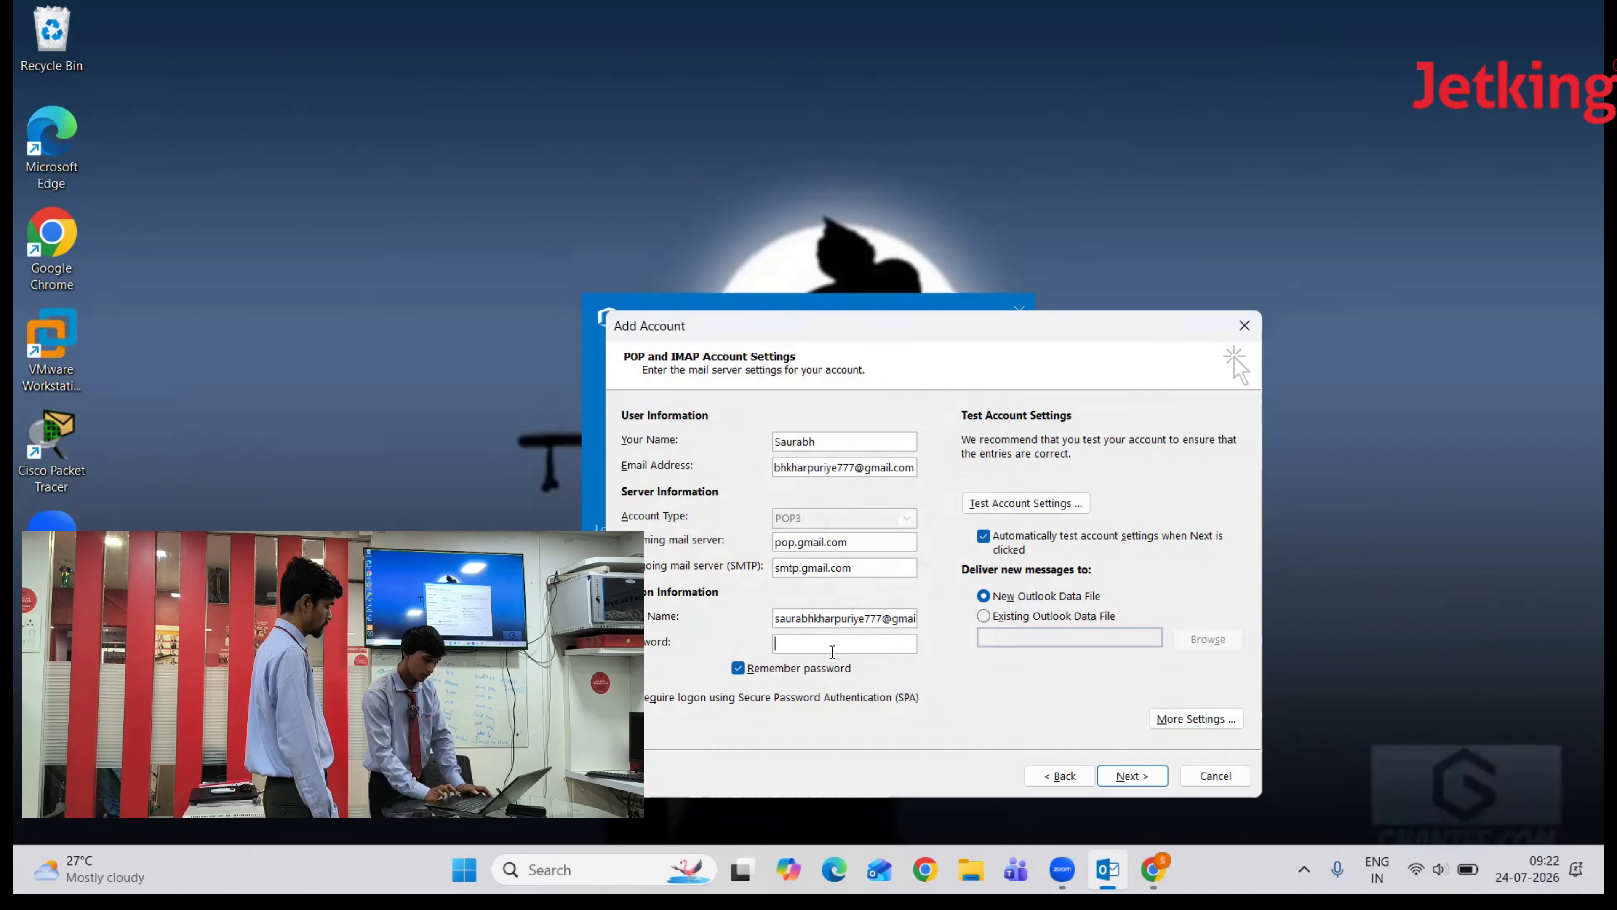
- From Gmail's settings, open Manage your Google Account via the avatar in a new tab
key("alt+Tab")
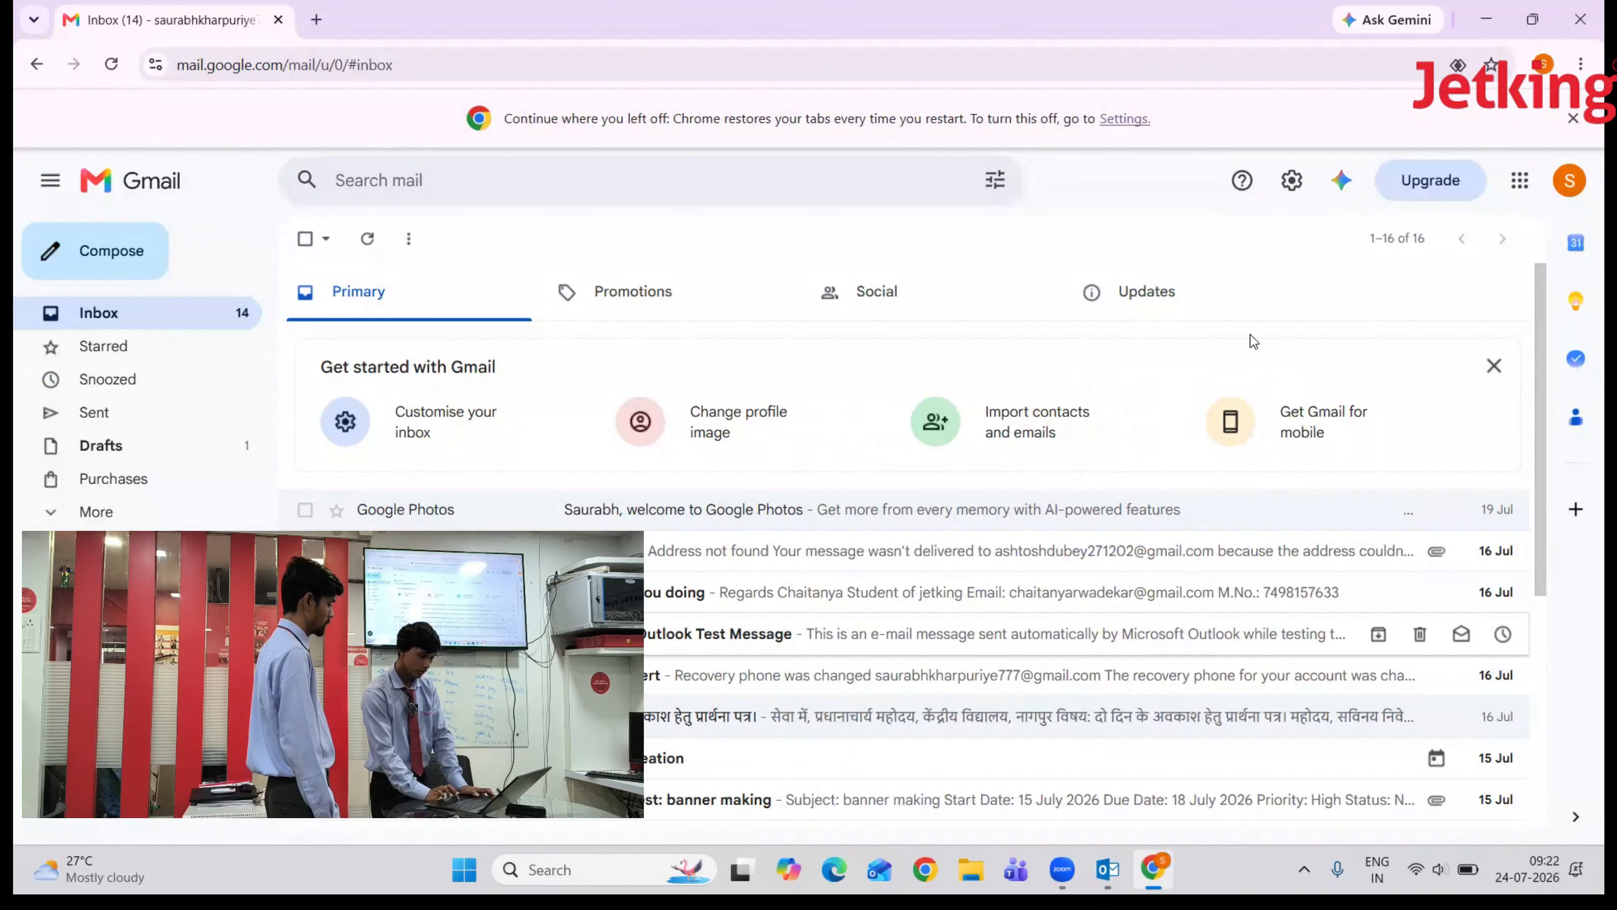
left_click(1292, 181)
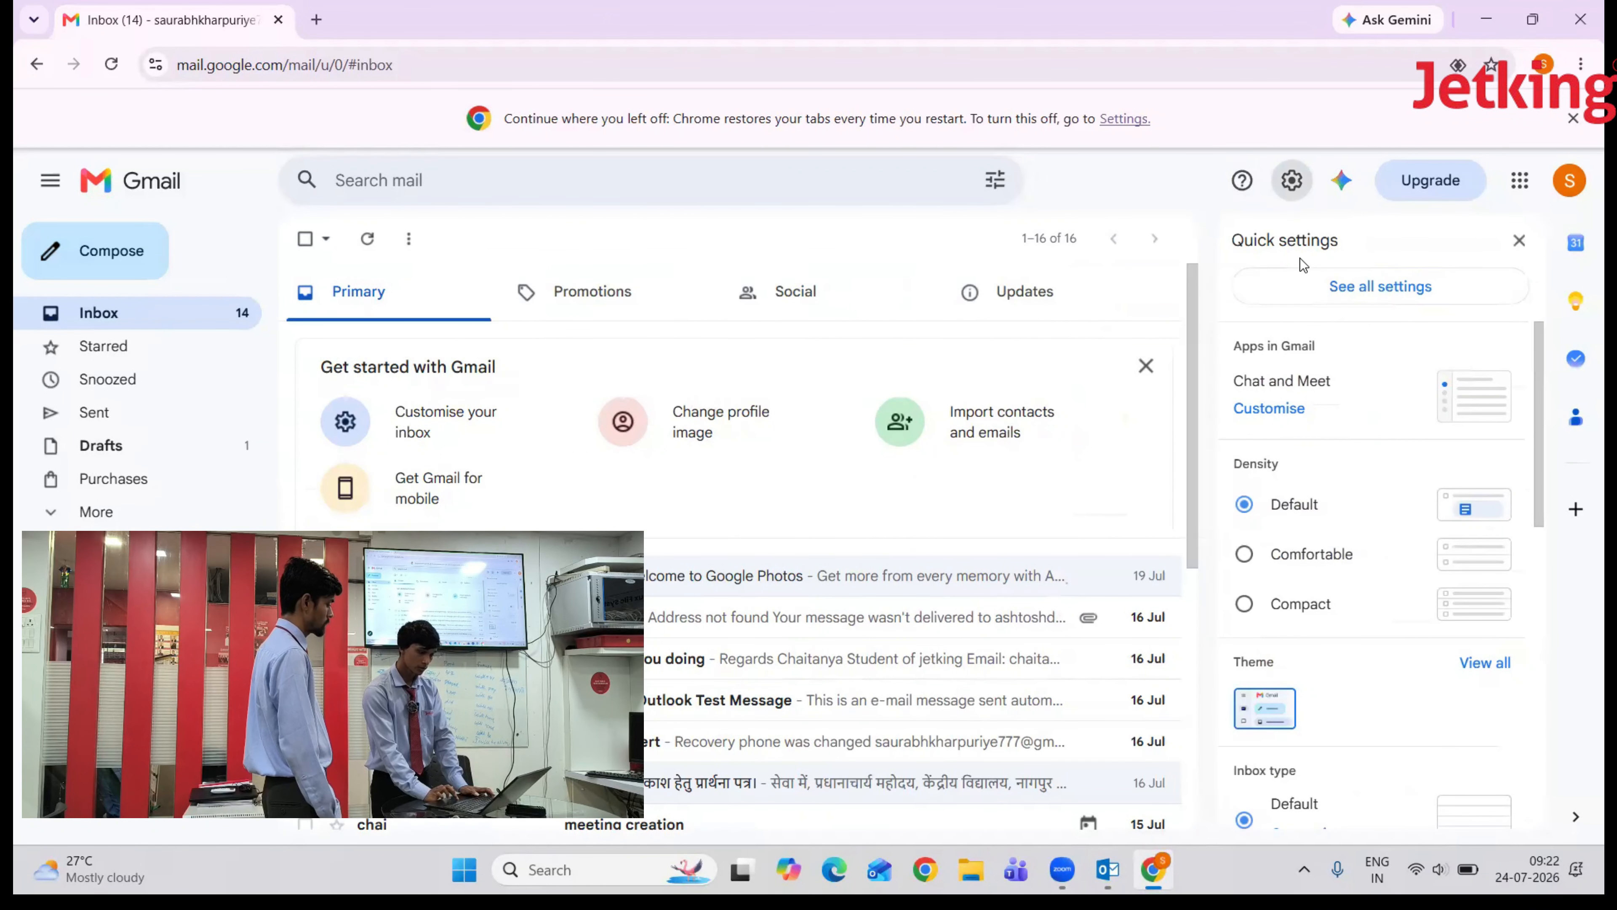
left_click(1293, 290)
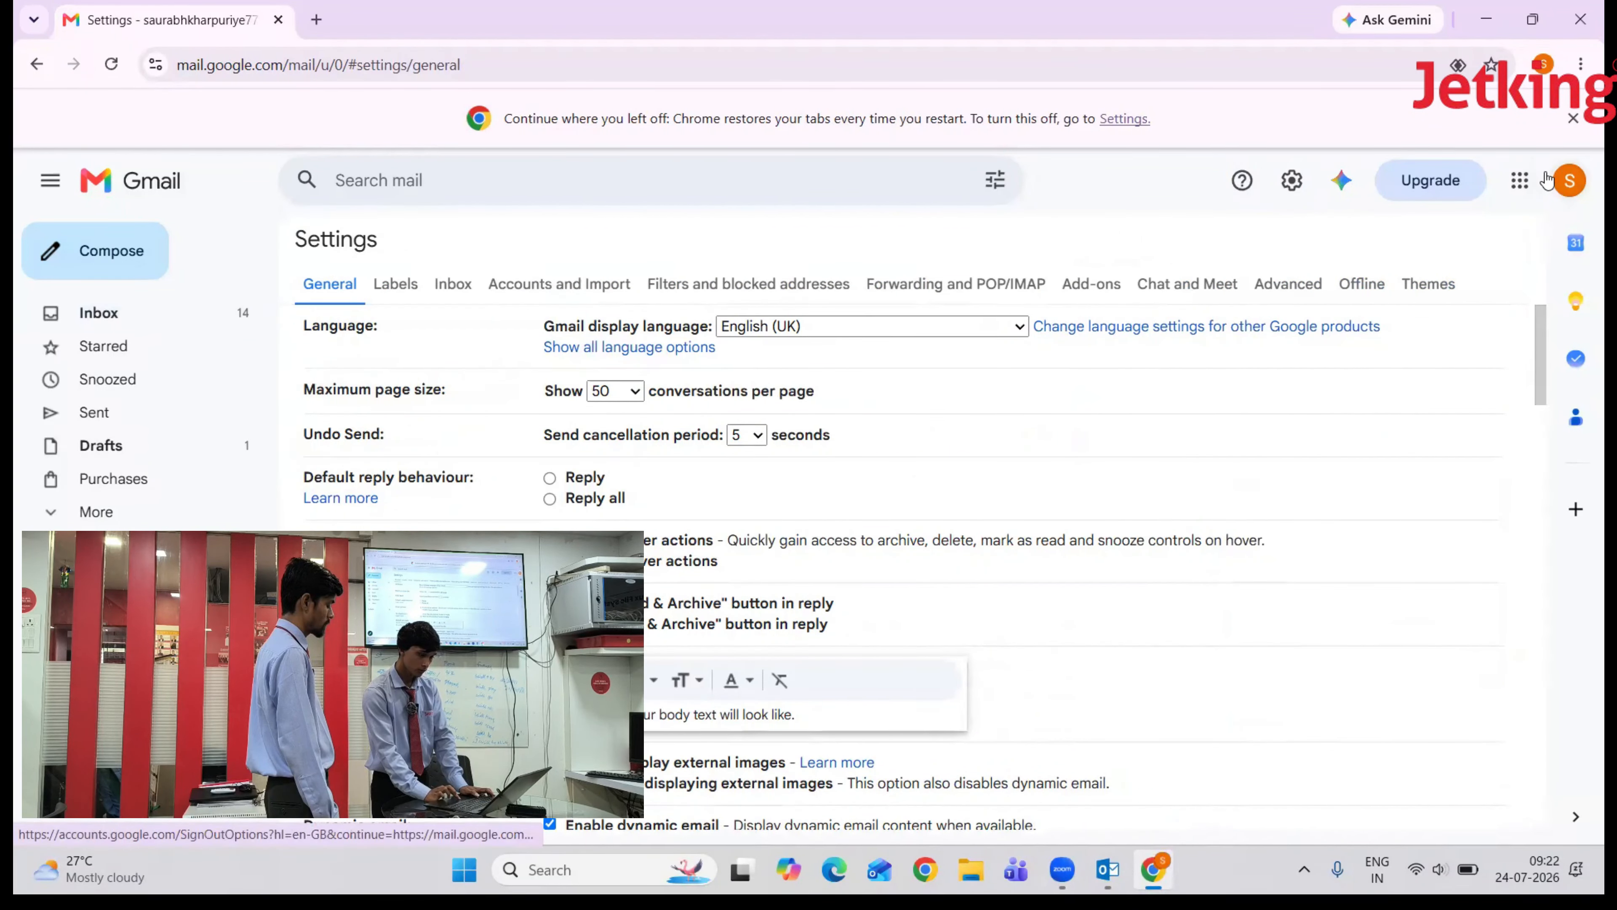
left_click(1563, 183)
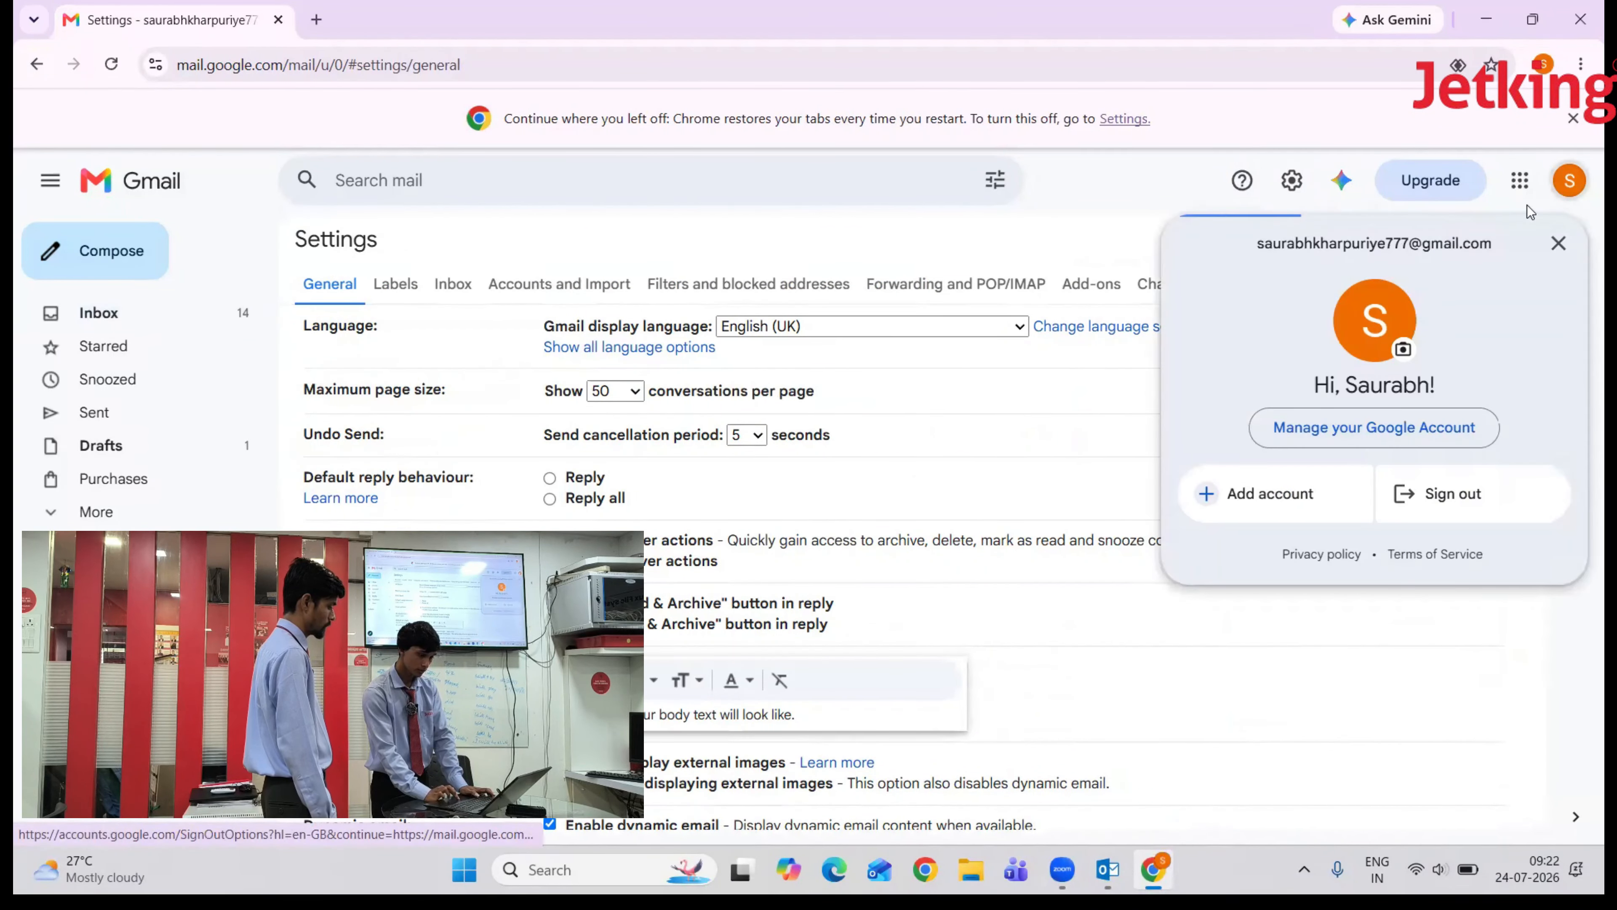
left_click(1388, 434)
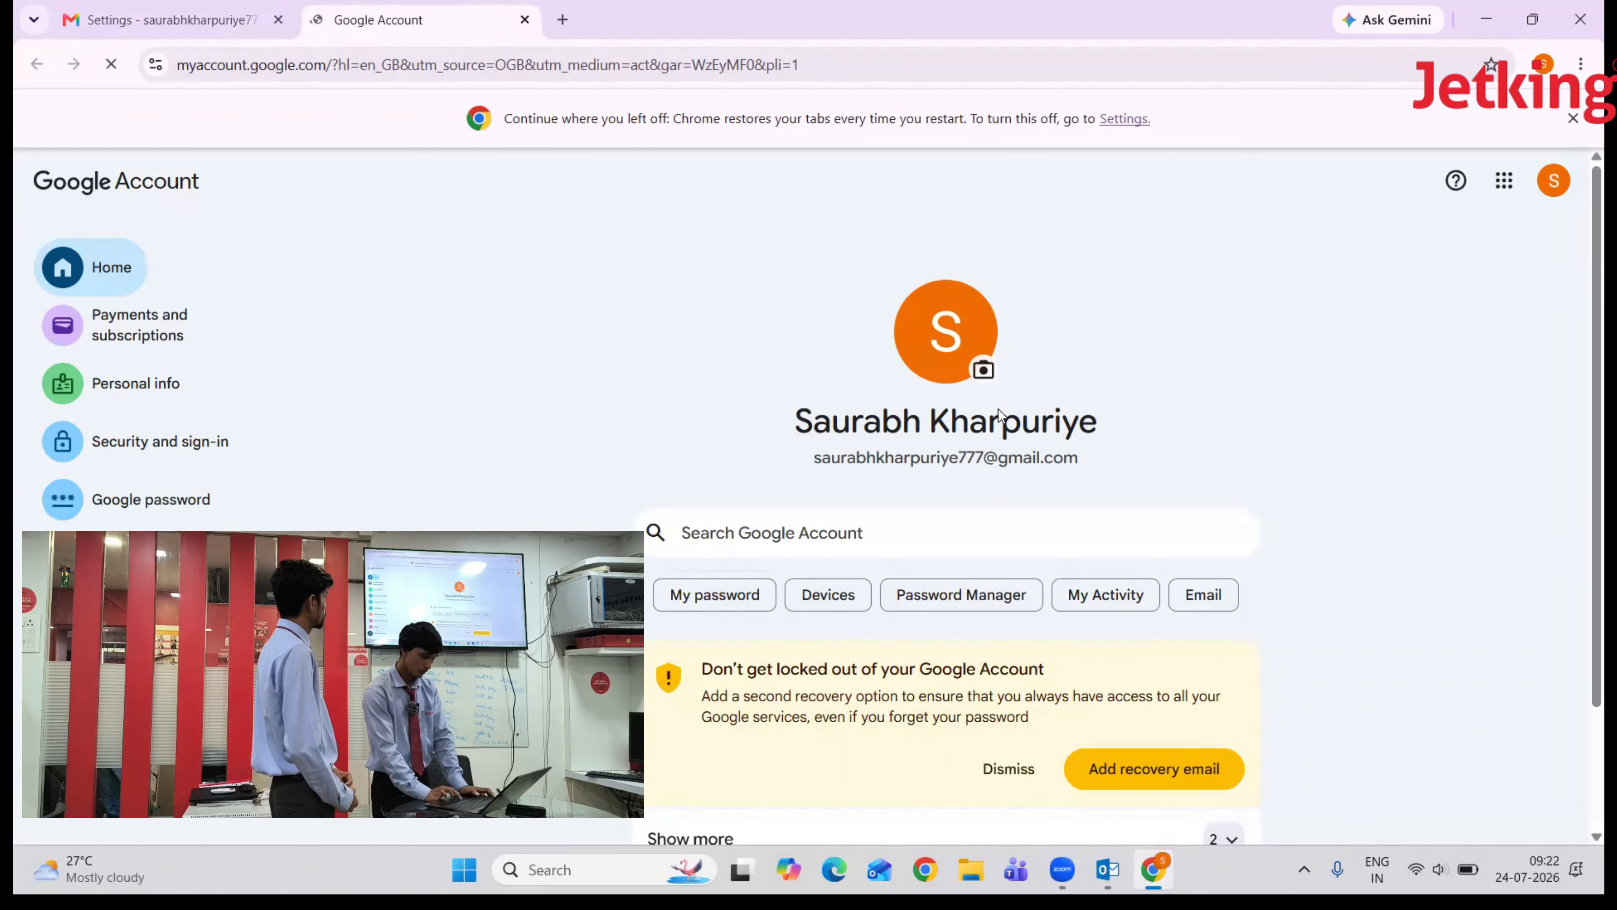
- Create an app password named 'o' via the App passwords search and copy it
left_click(834, 531)
type("app")
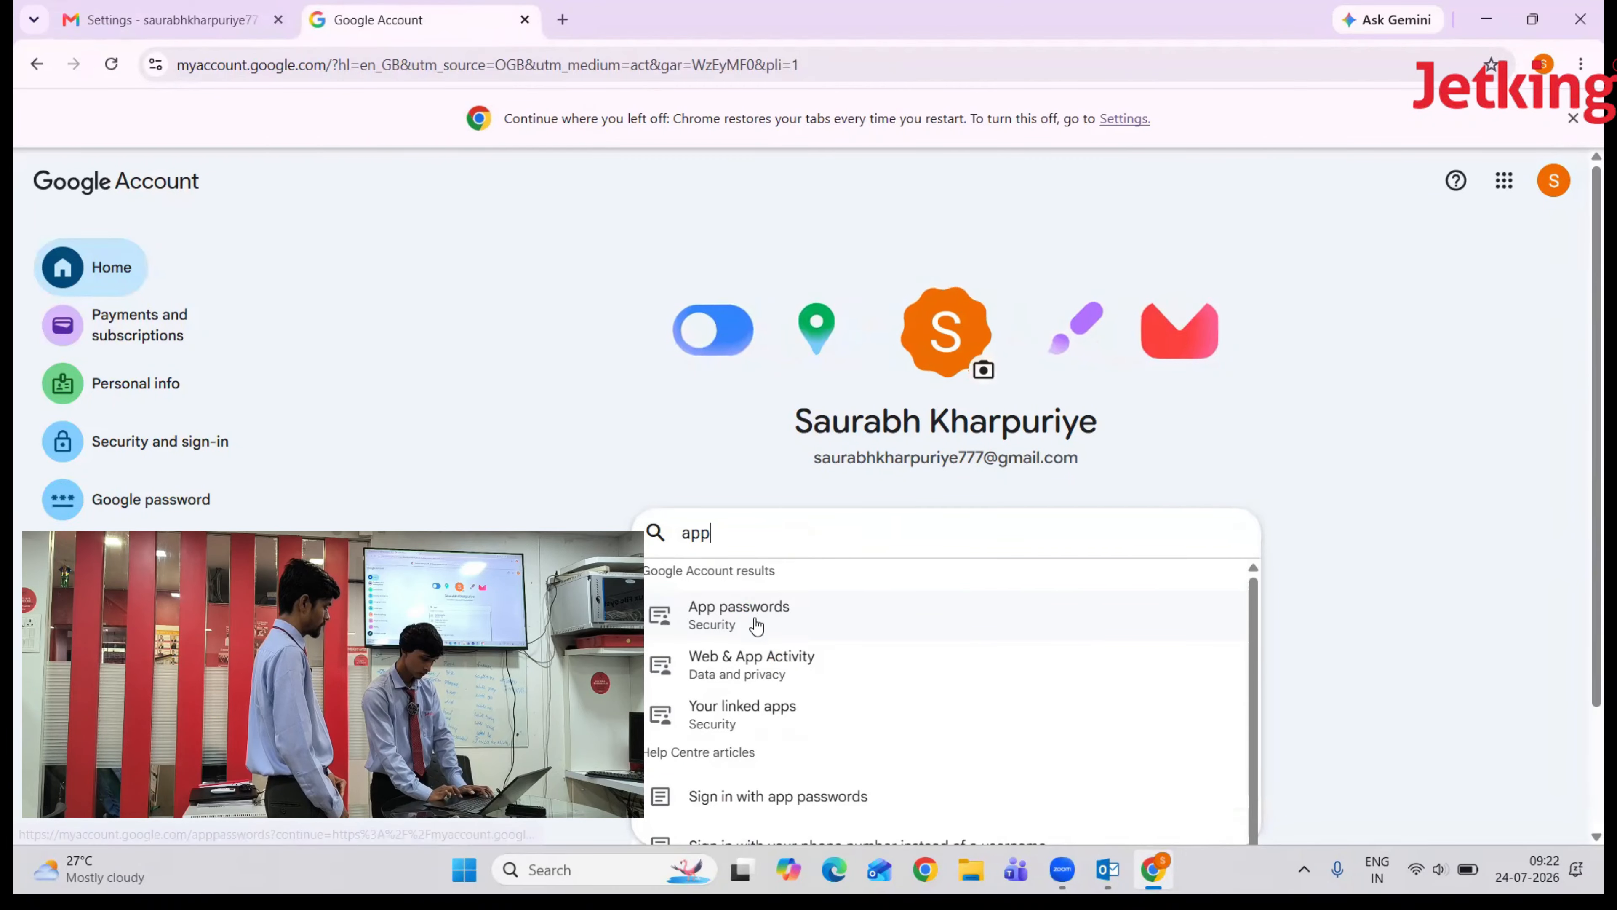
left_click(756, 626)
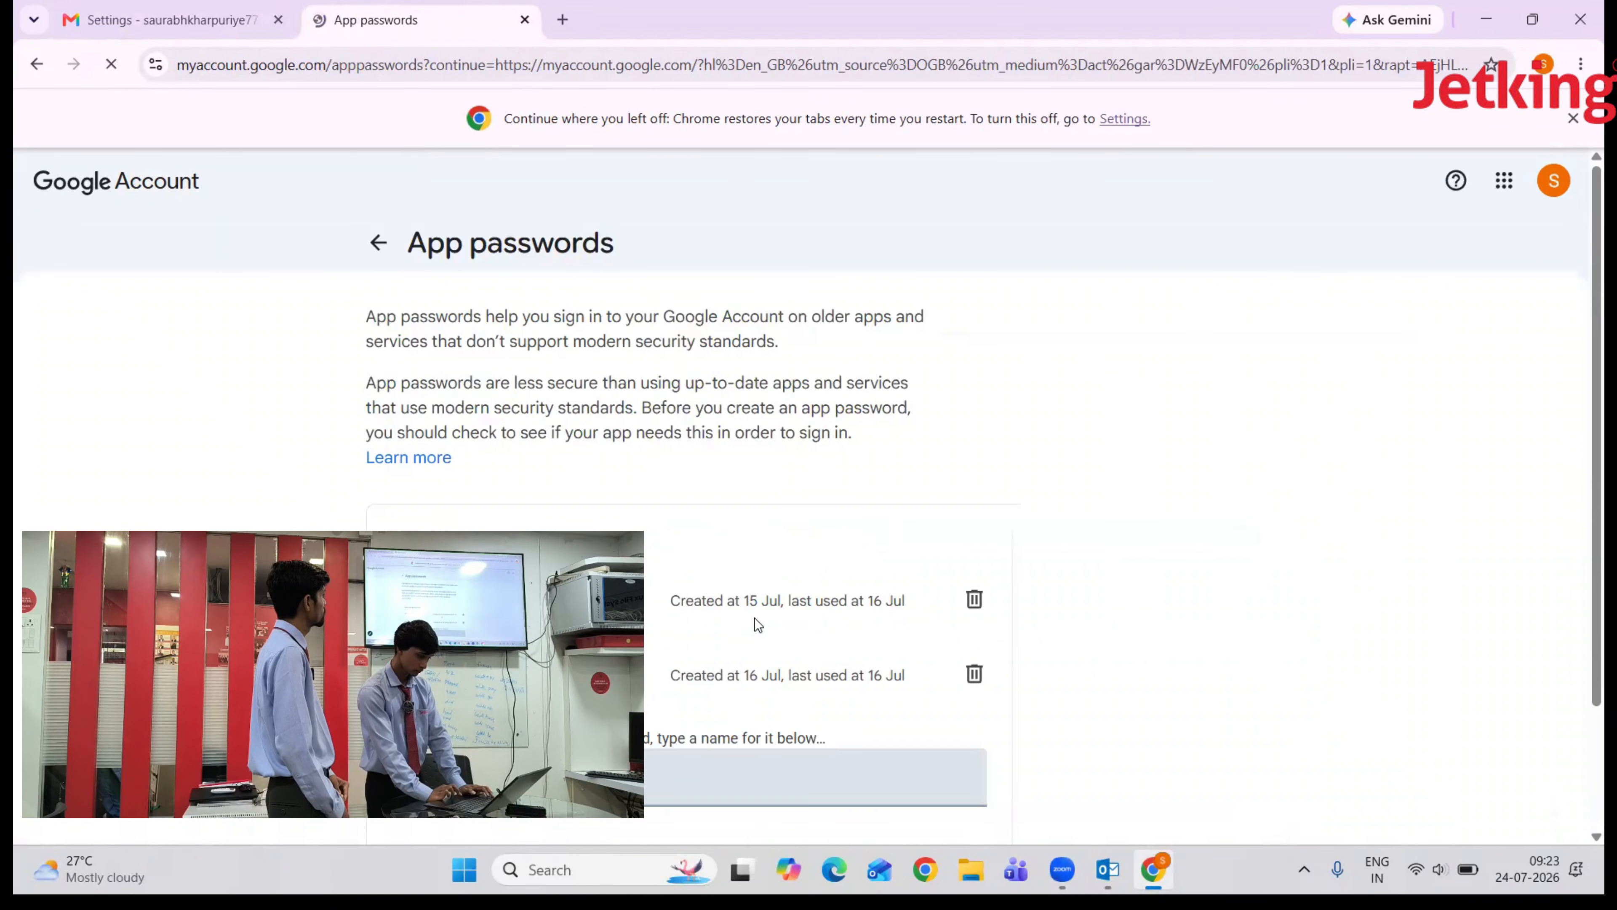
scroll(754, 618, "down", 1)
type("o")
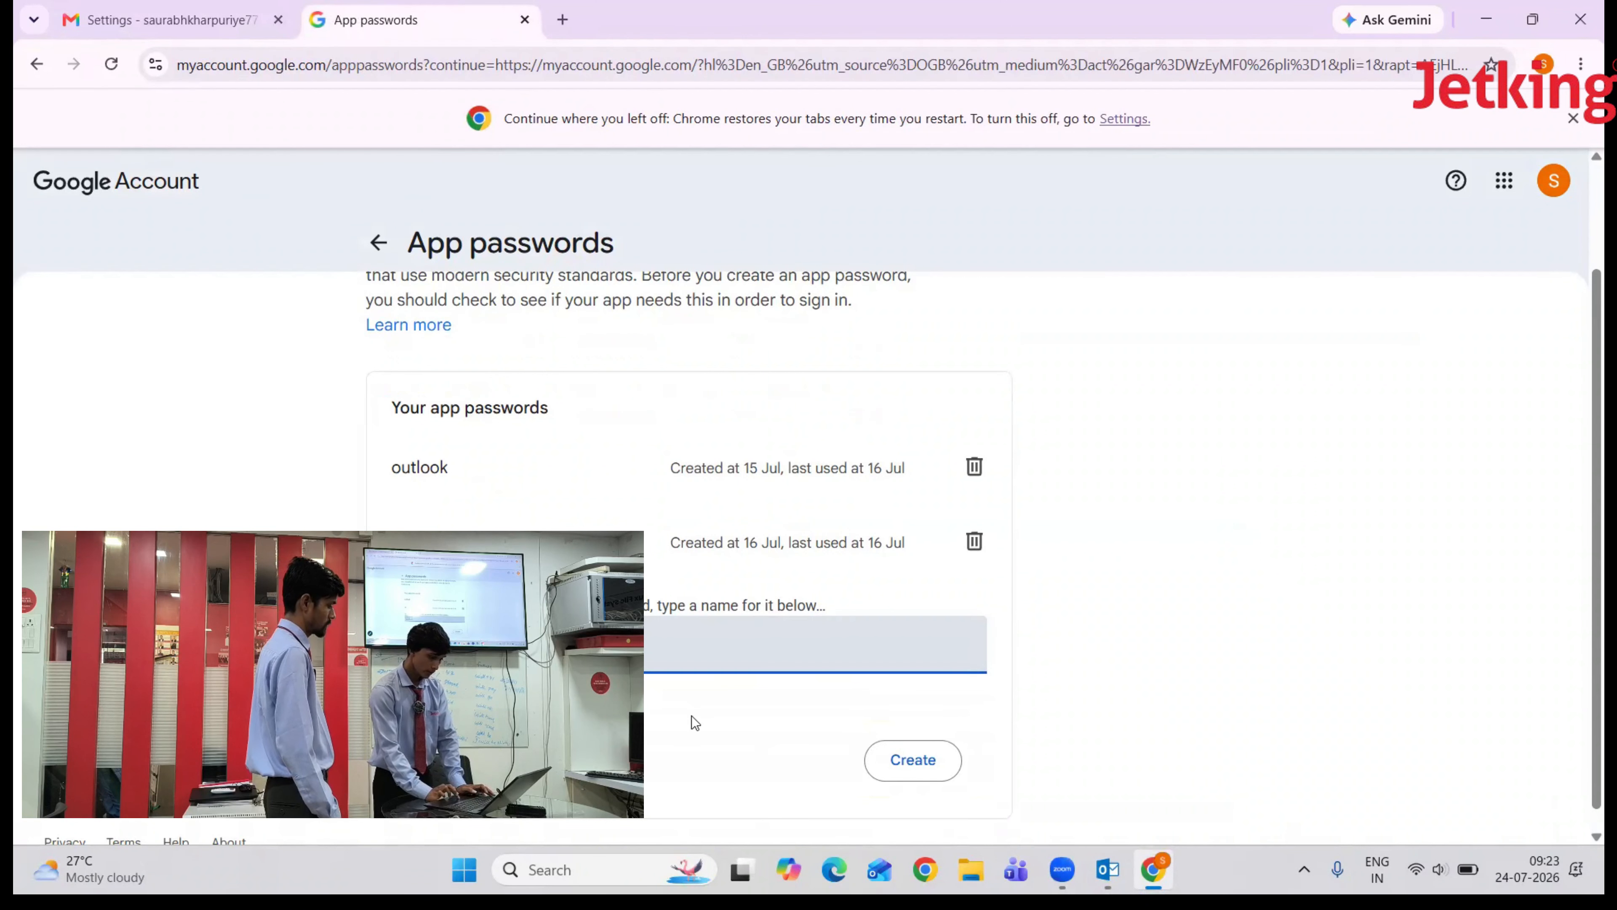
left_click(914, 771)
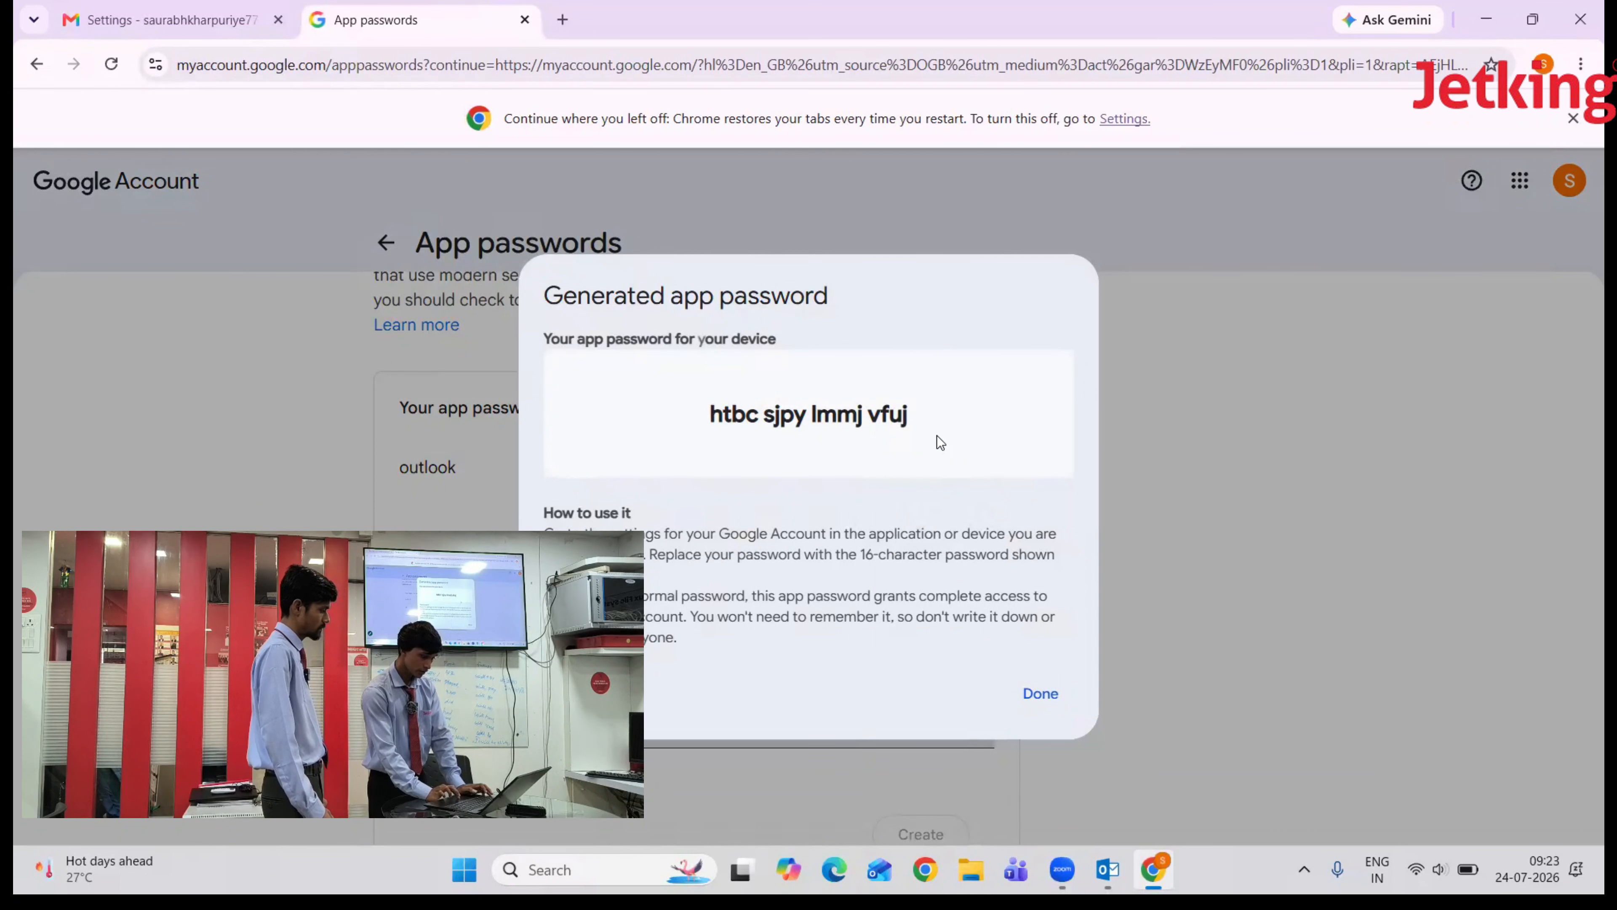
left_click_drag(924, 418, 702, 422)
key("ctrl+c")
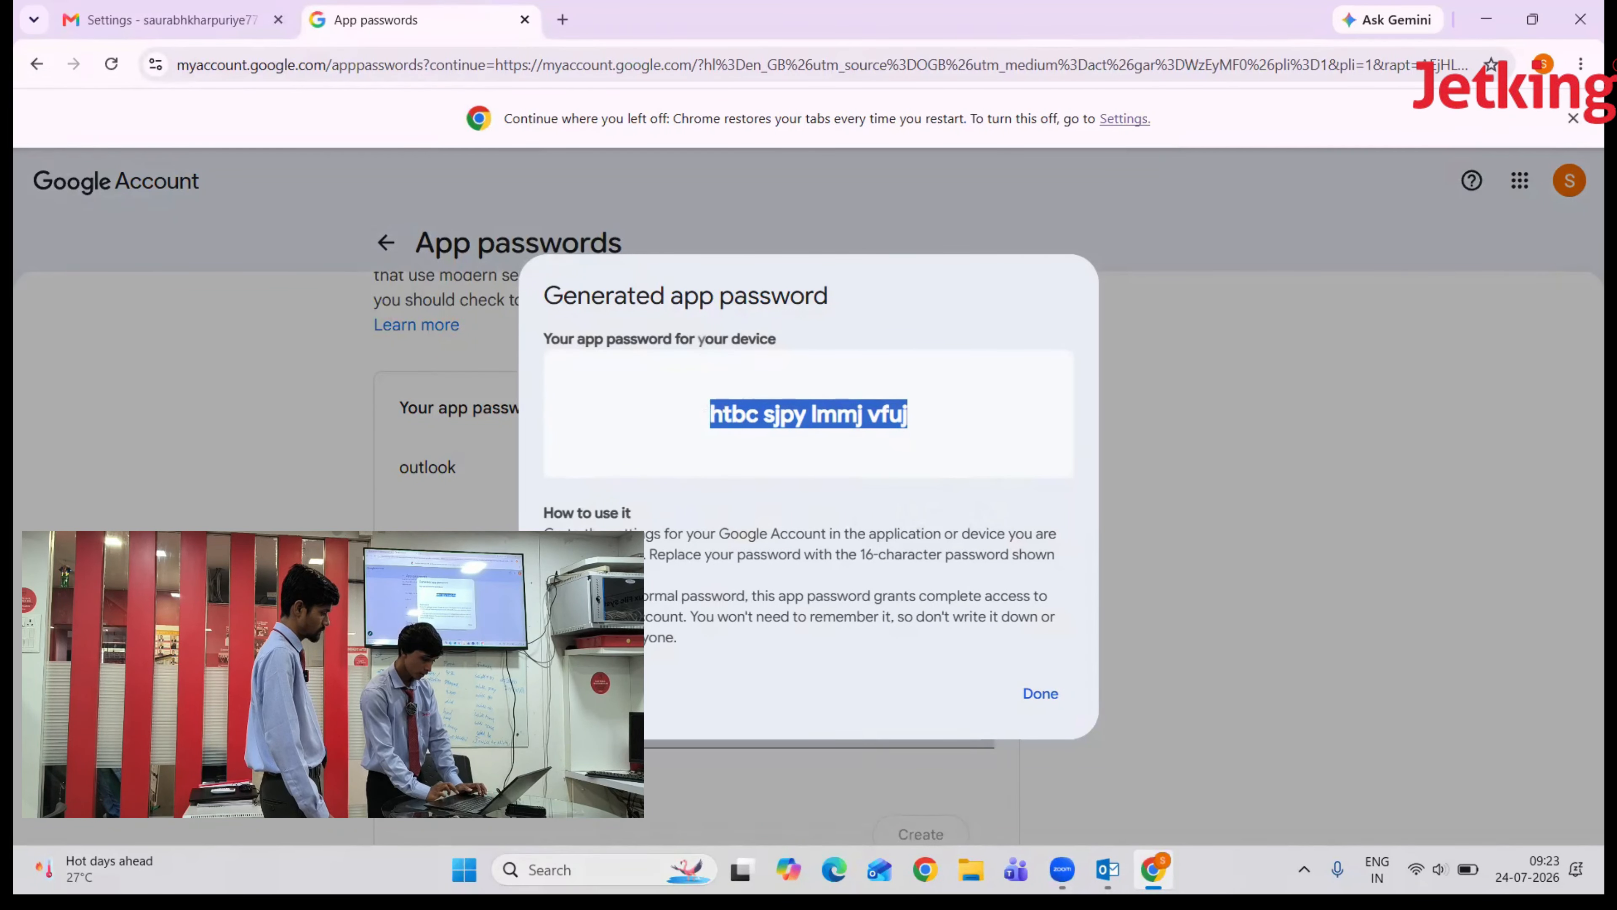
left_click(560, 870)
type("noye")
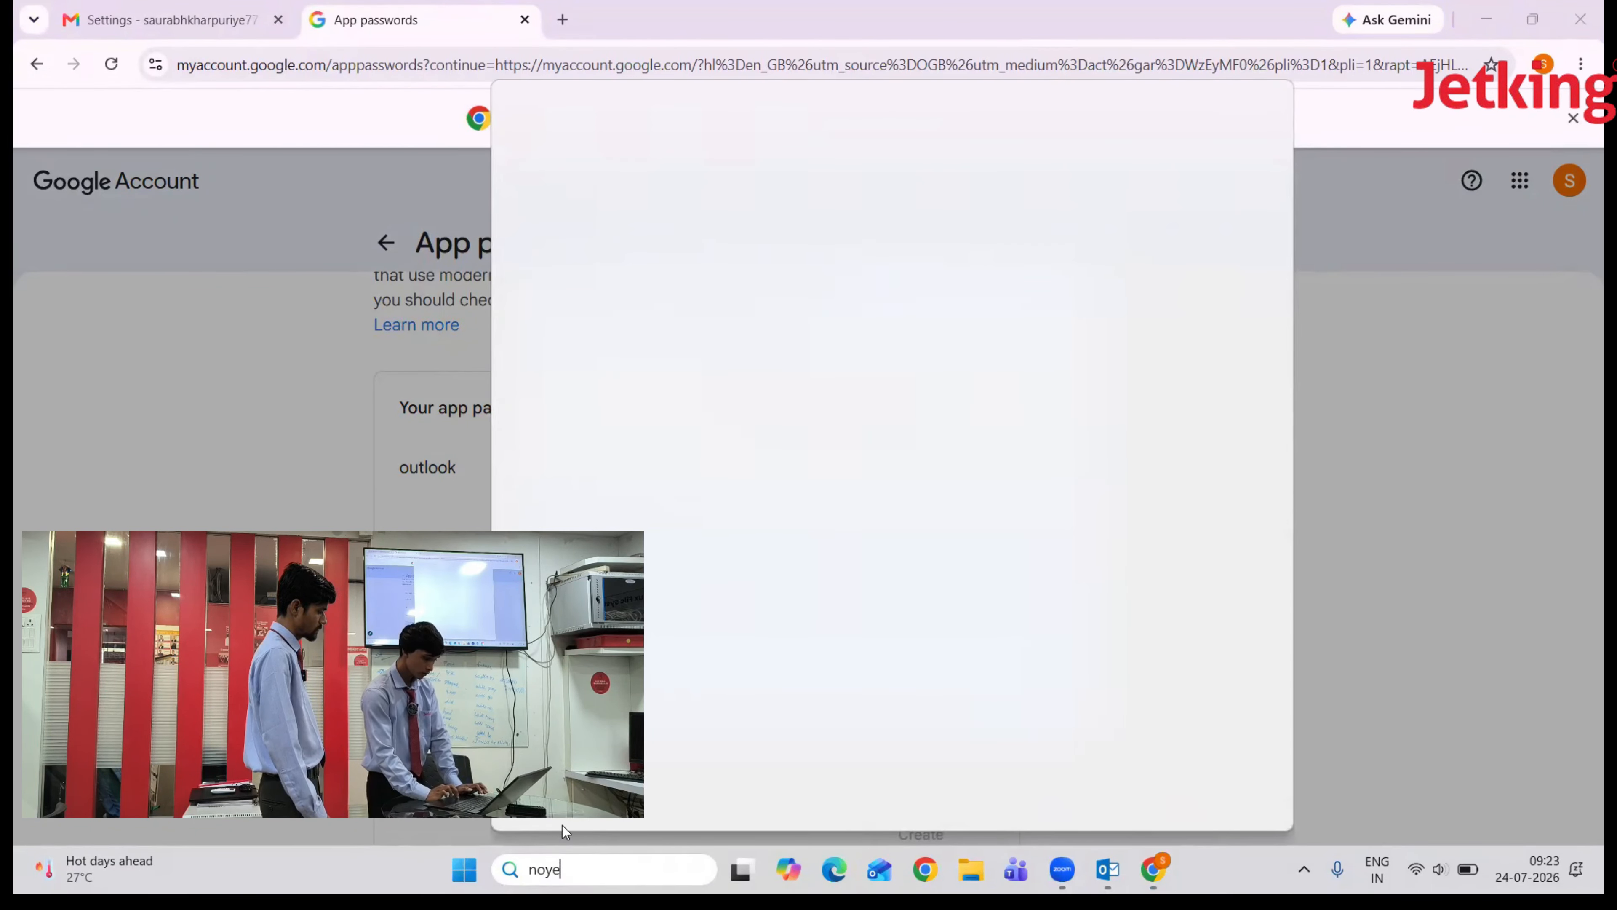
- Paste the copied app password into a new Notepad tab, then minimize Notepad
key("BackSpace")
key("BackSpace")
type("te")
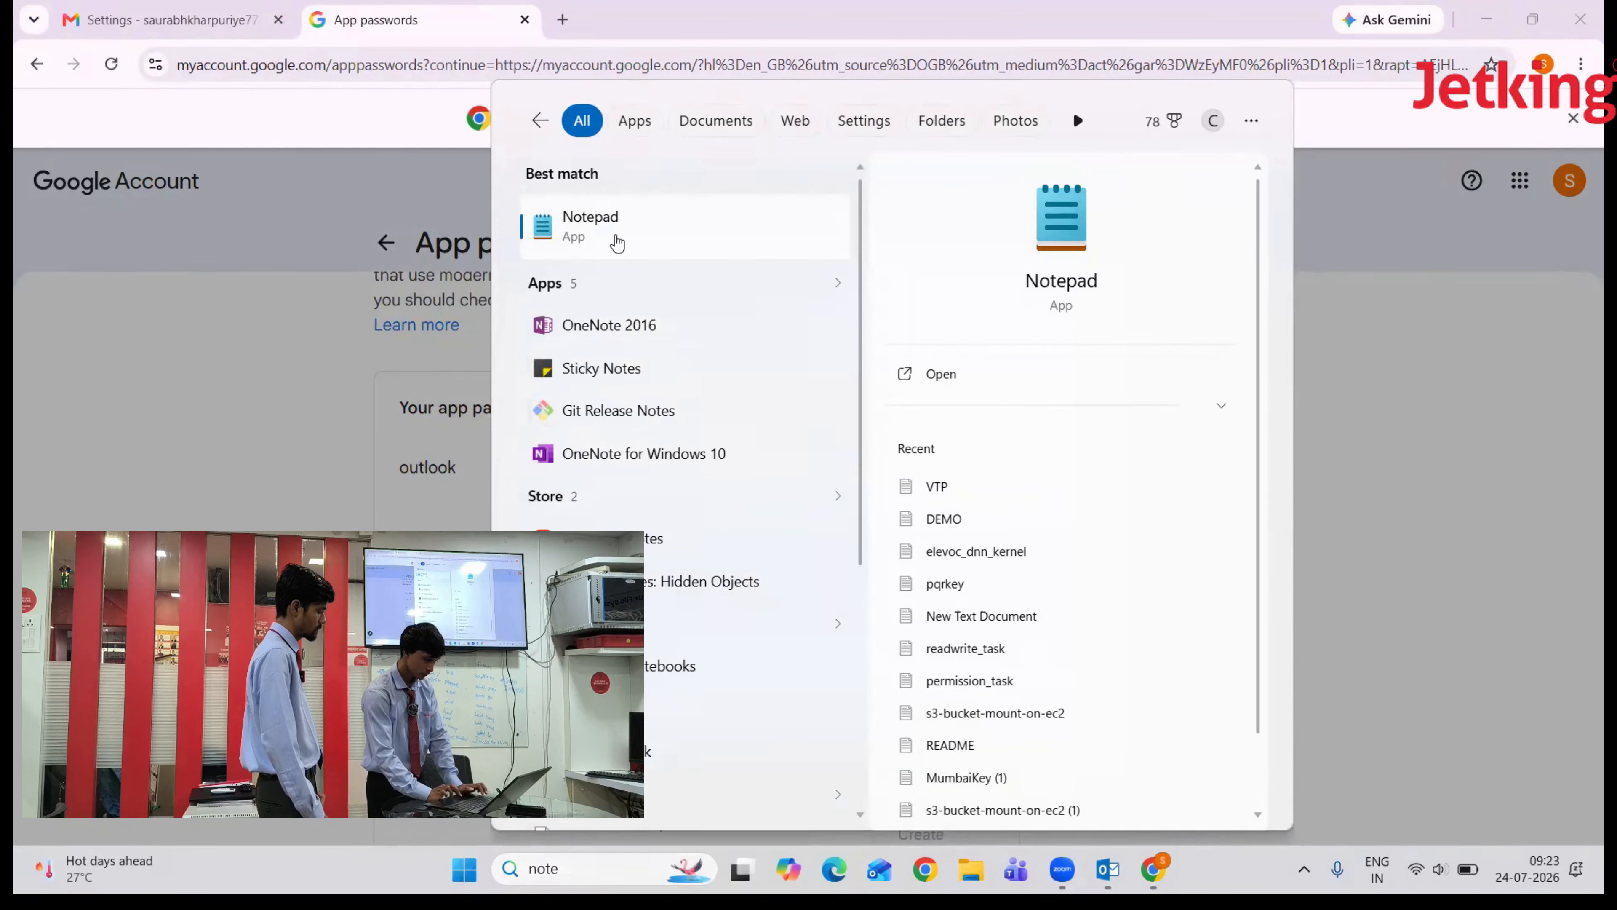
left_click(614, 237)
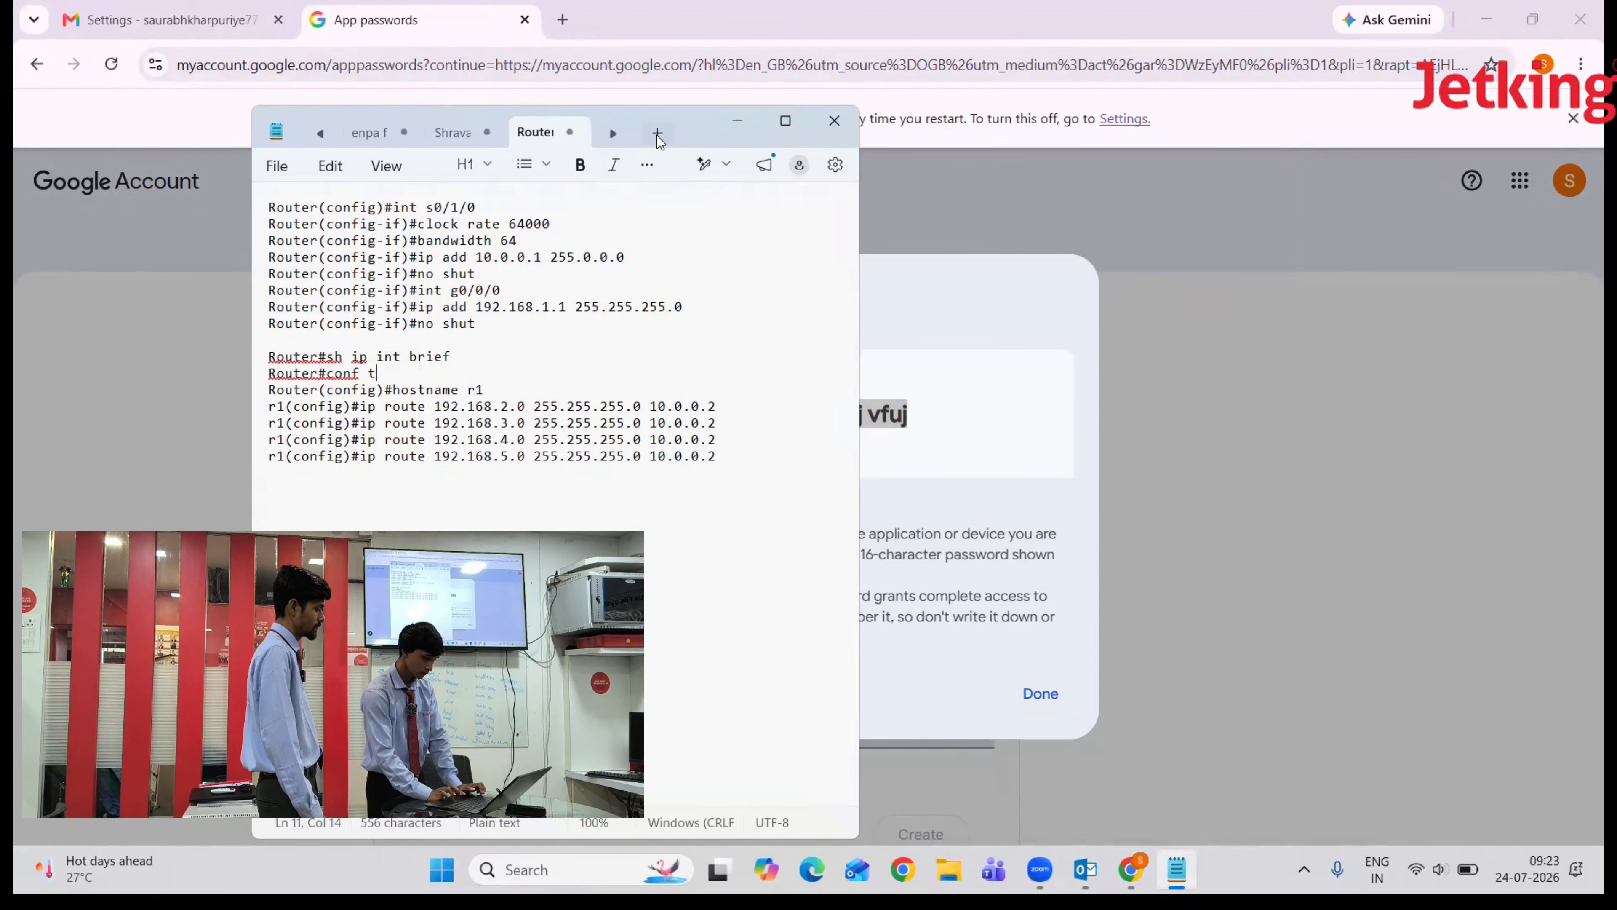
left_click(657, 133)
key("ctrl+v")
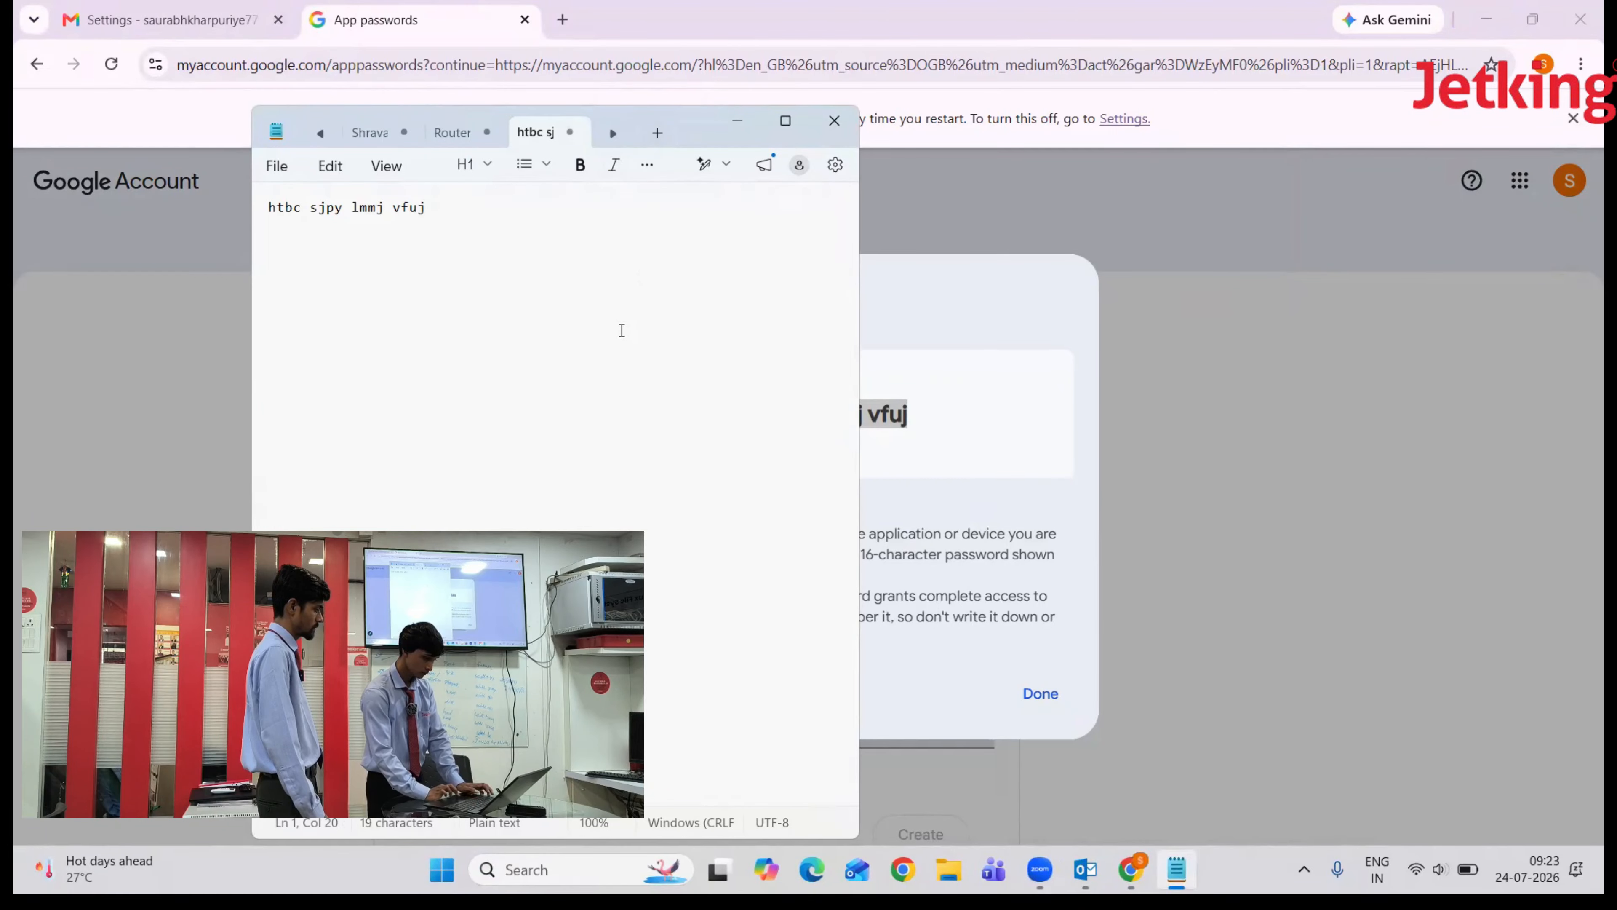
left_click(742, 121)
key("alt+Tab")
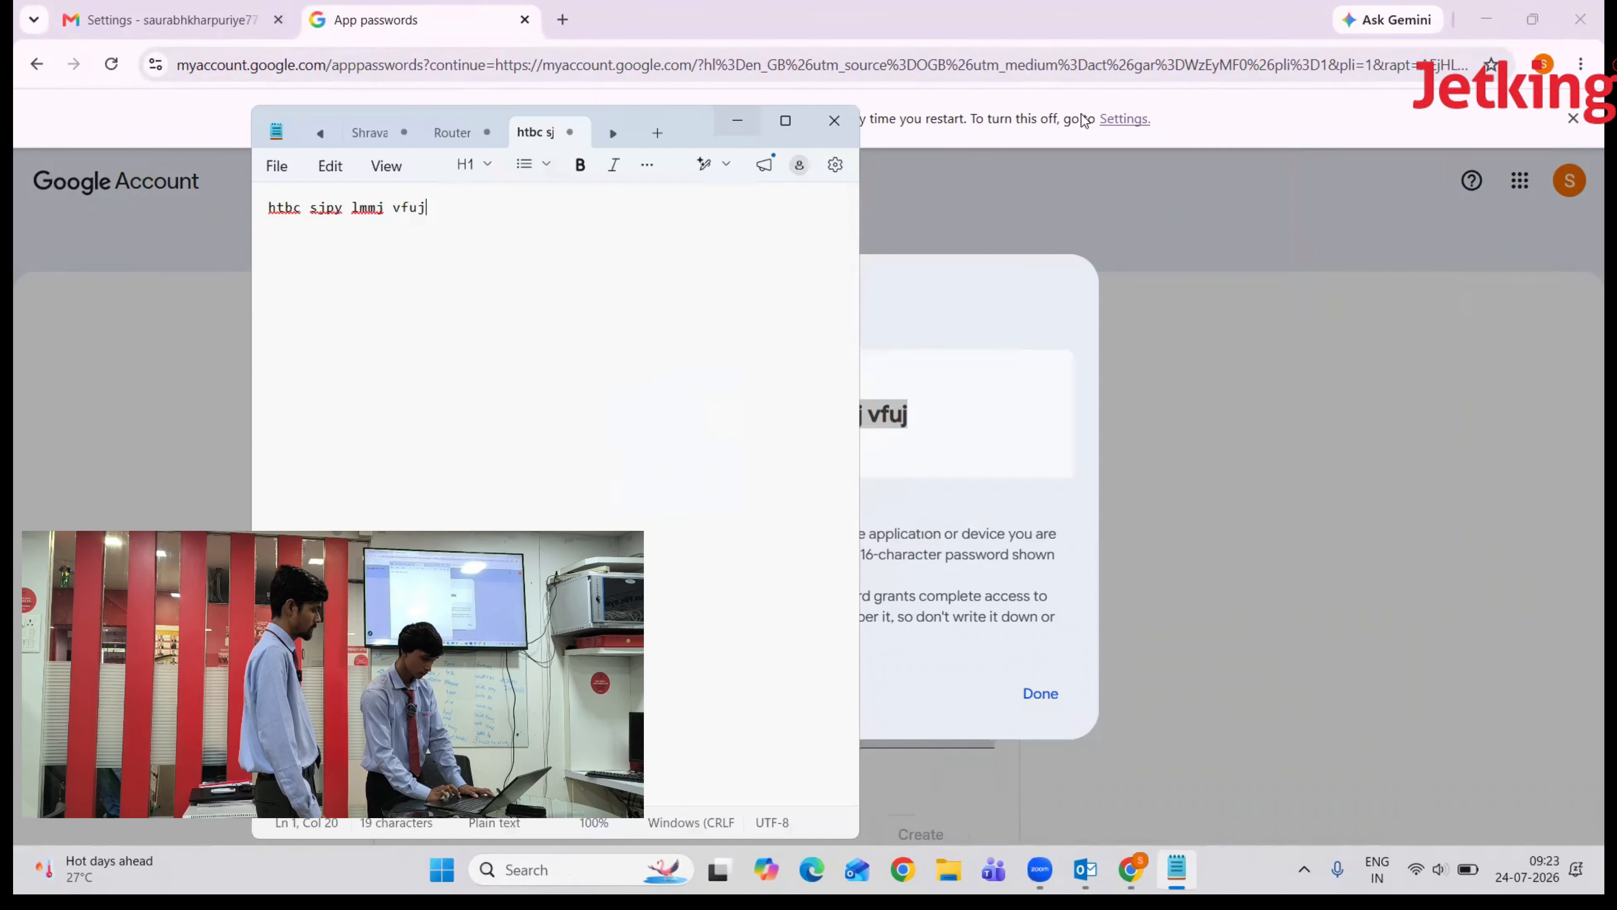
left_click(756, 121)
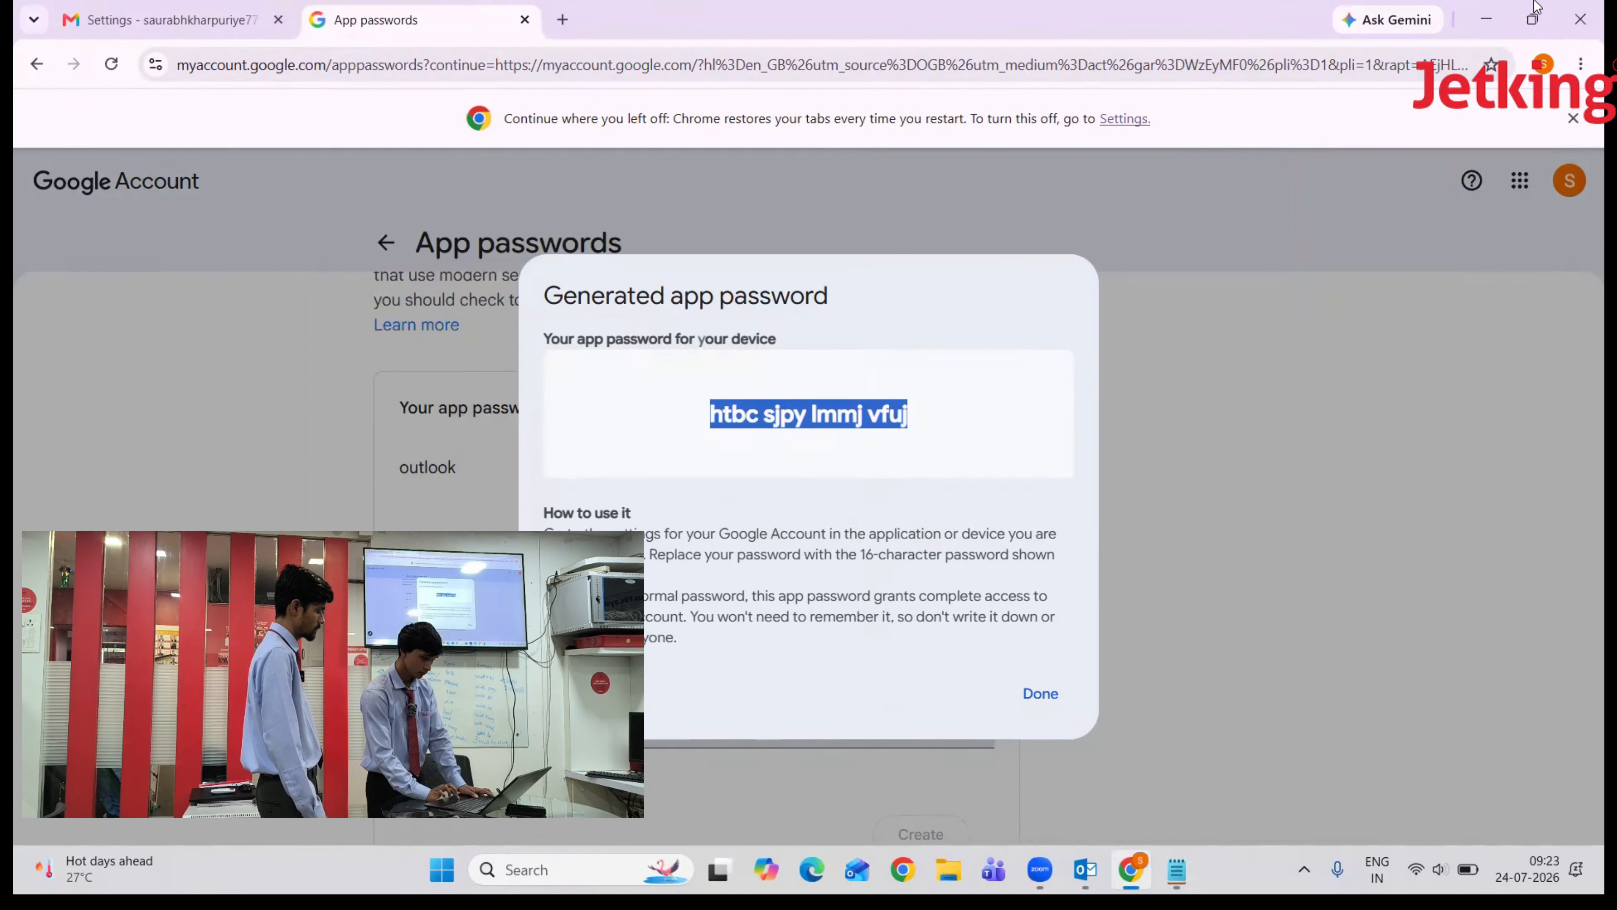
- Paste the app password into Outlook's Password field, pass the account test, and finish
left_click(1486, 19)
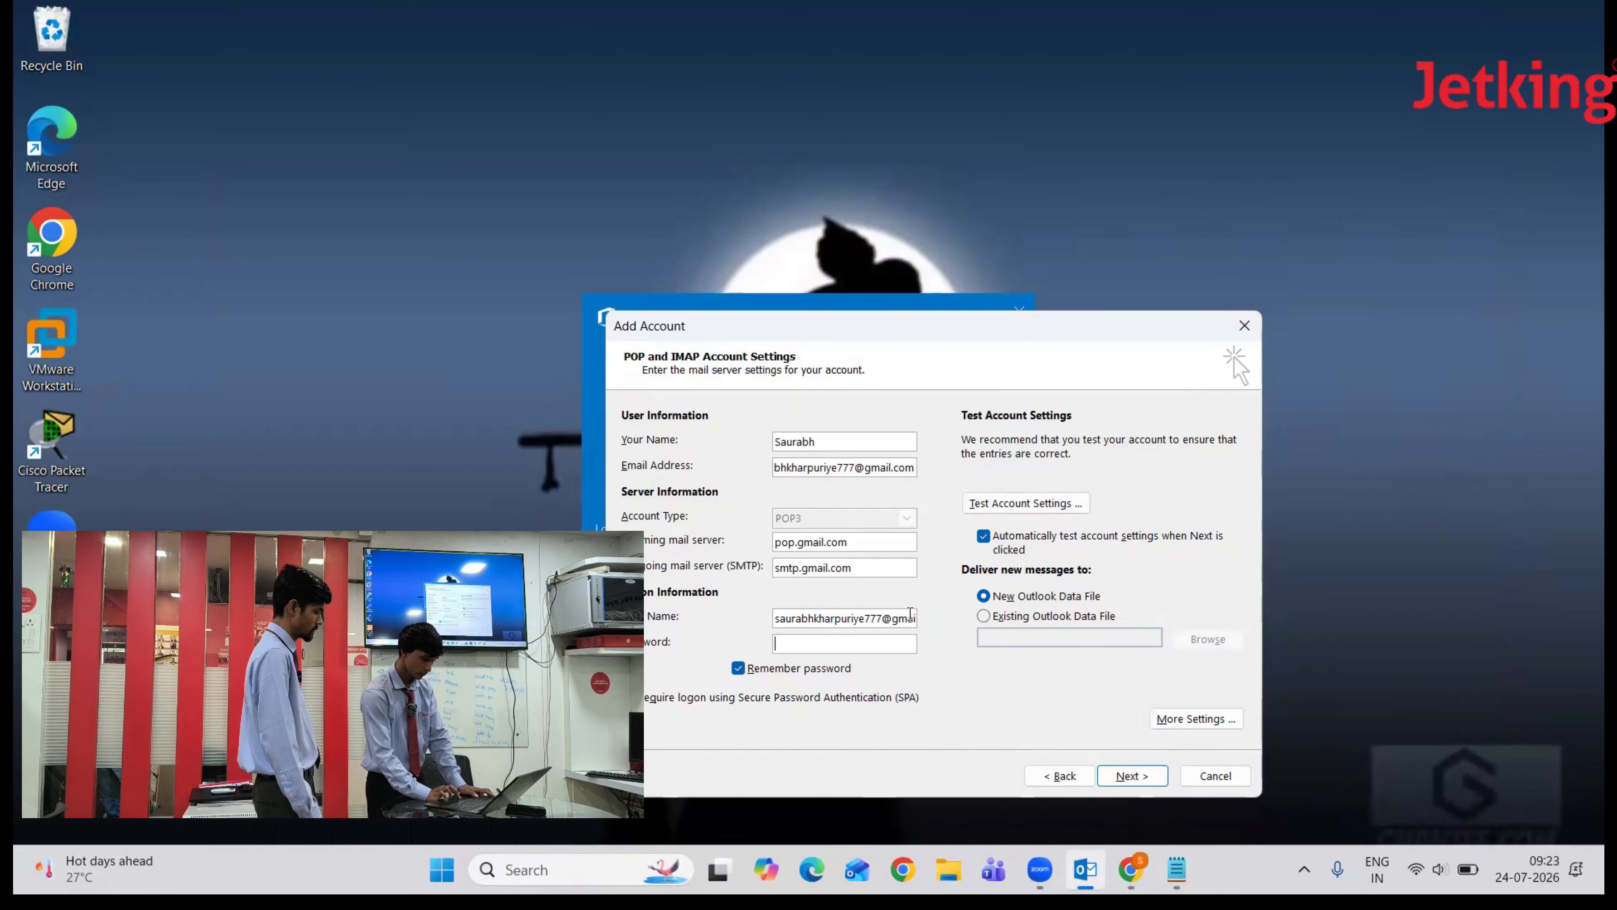
left_click(843, 645)
key("ctrl+v")
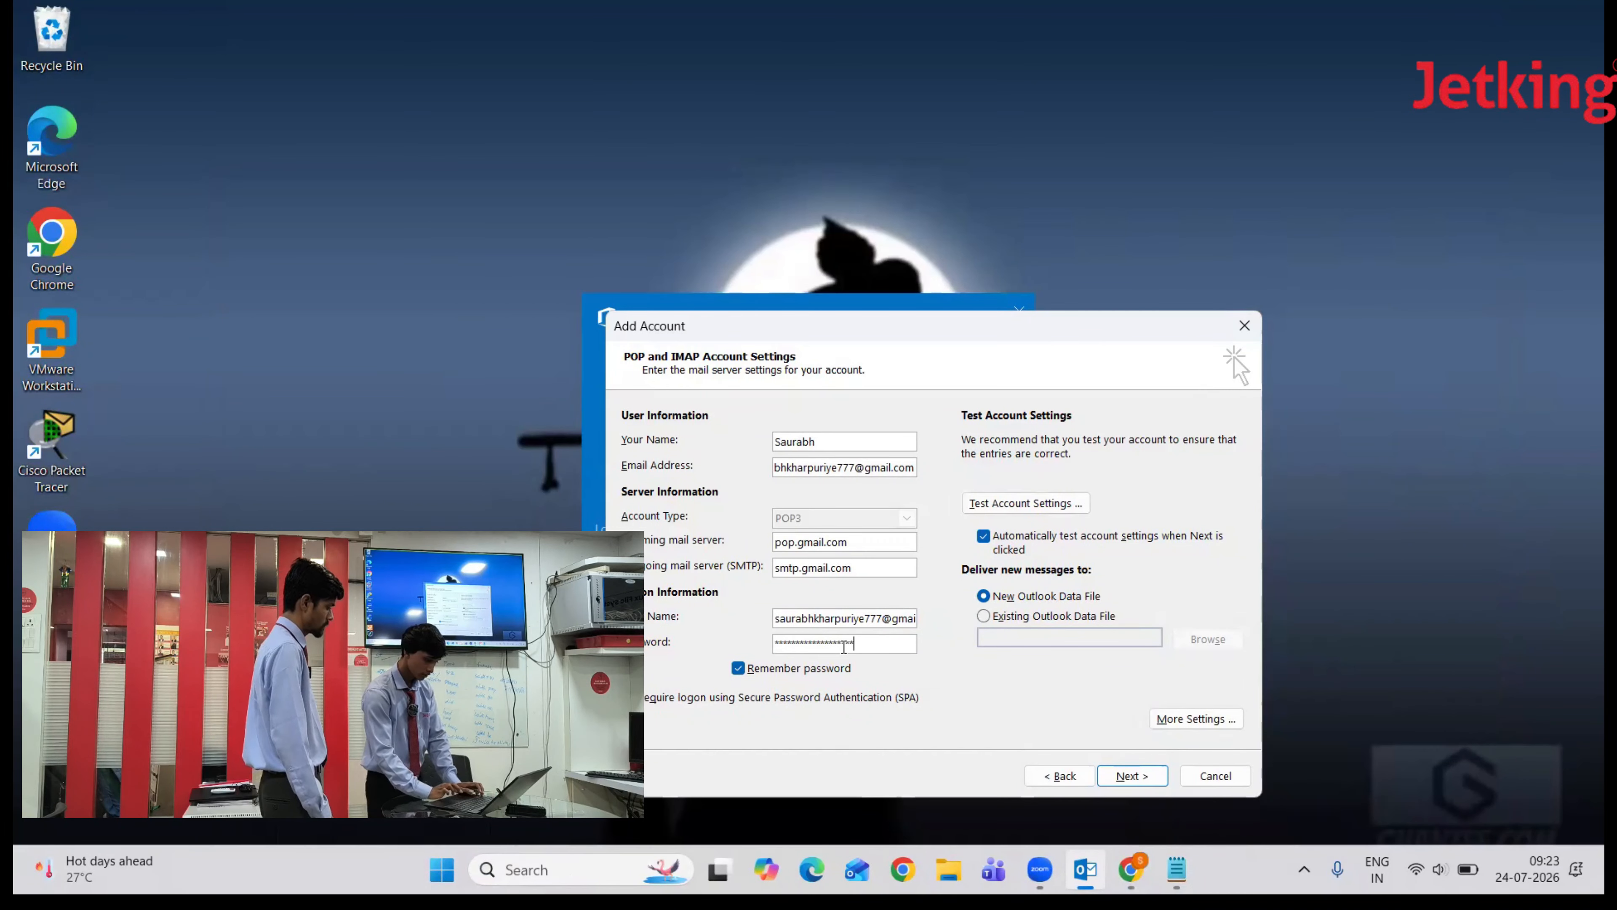
left_click(1127, 777)
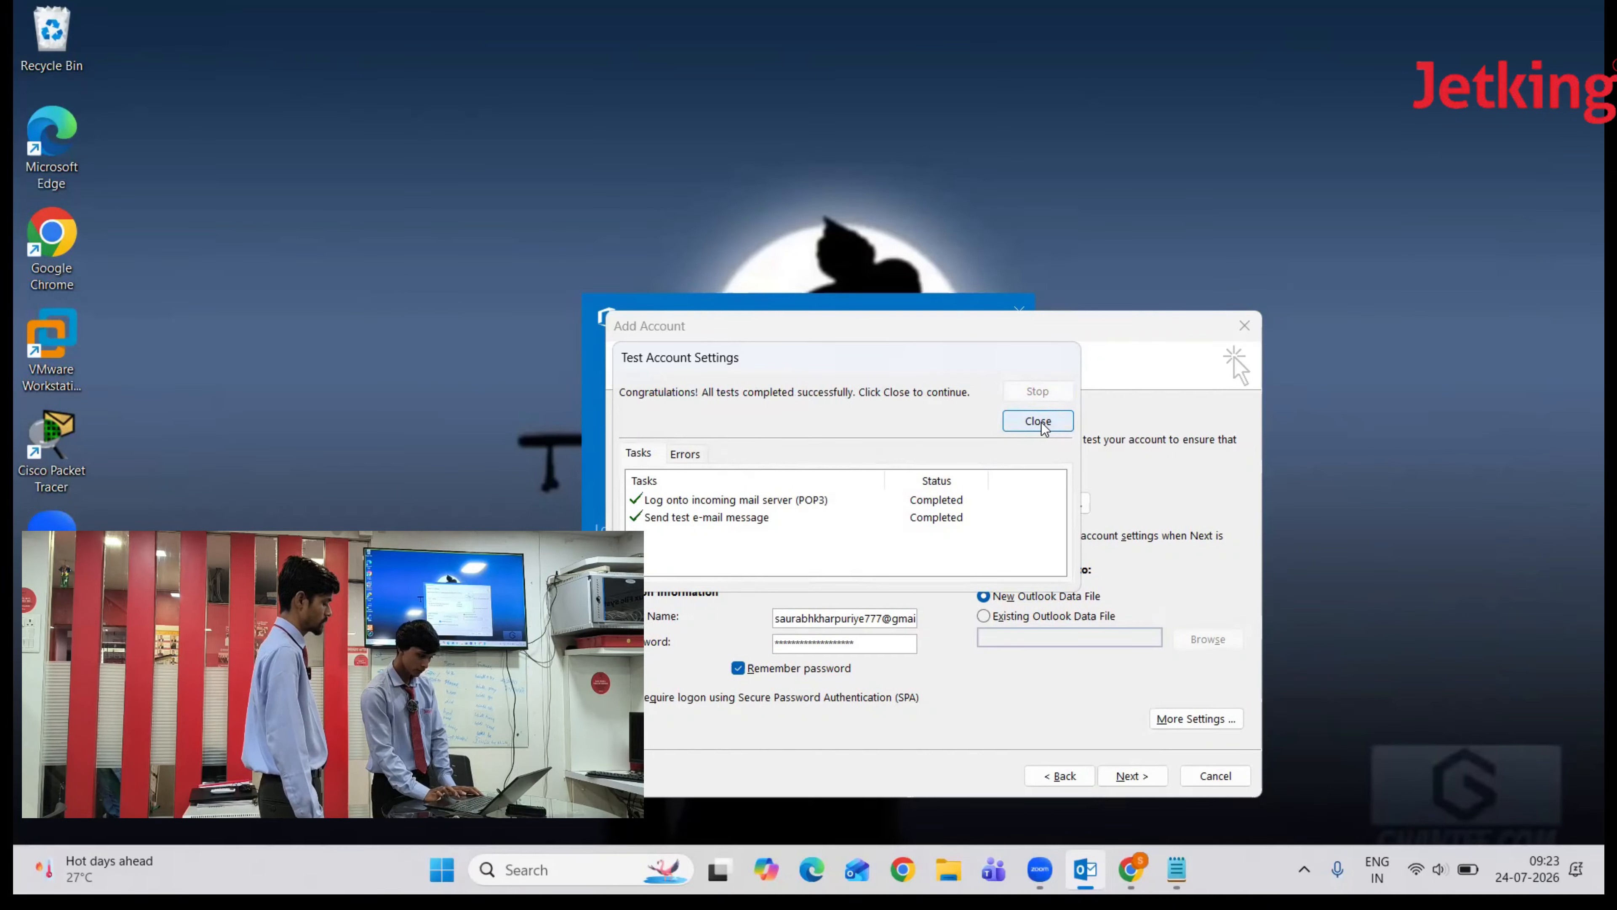
left_click(1037, 421)
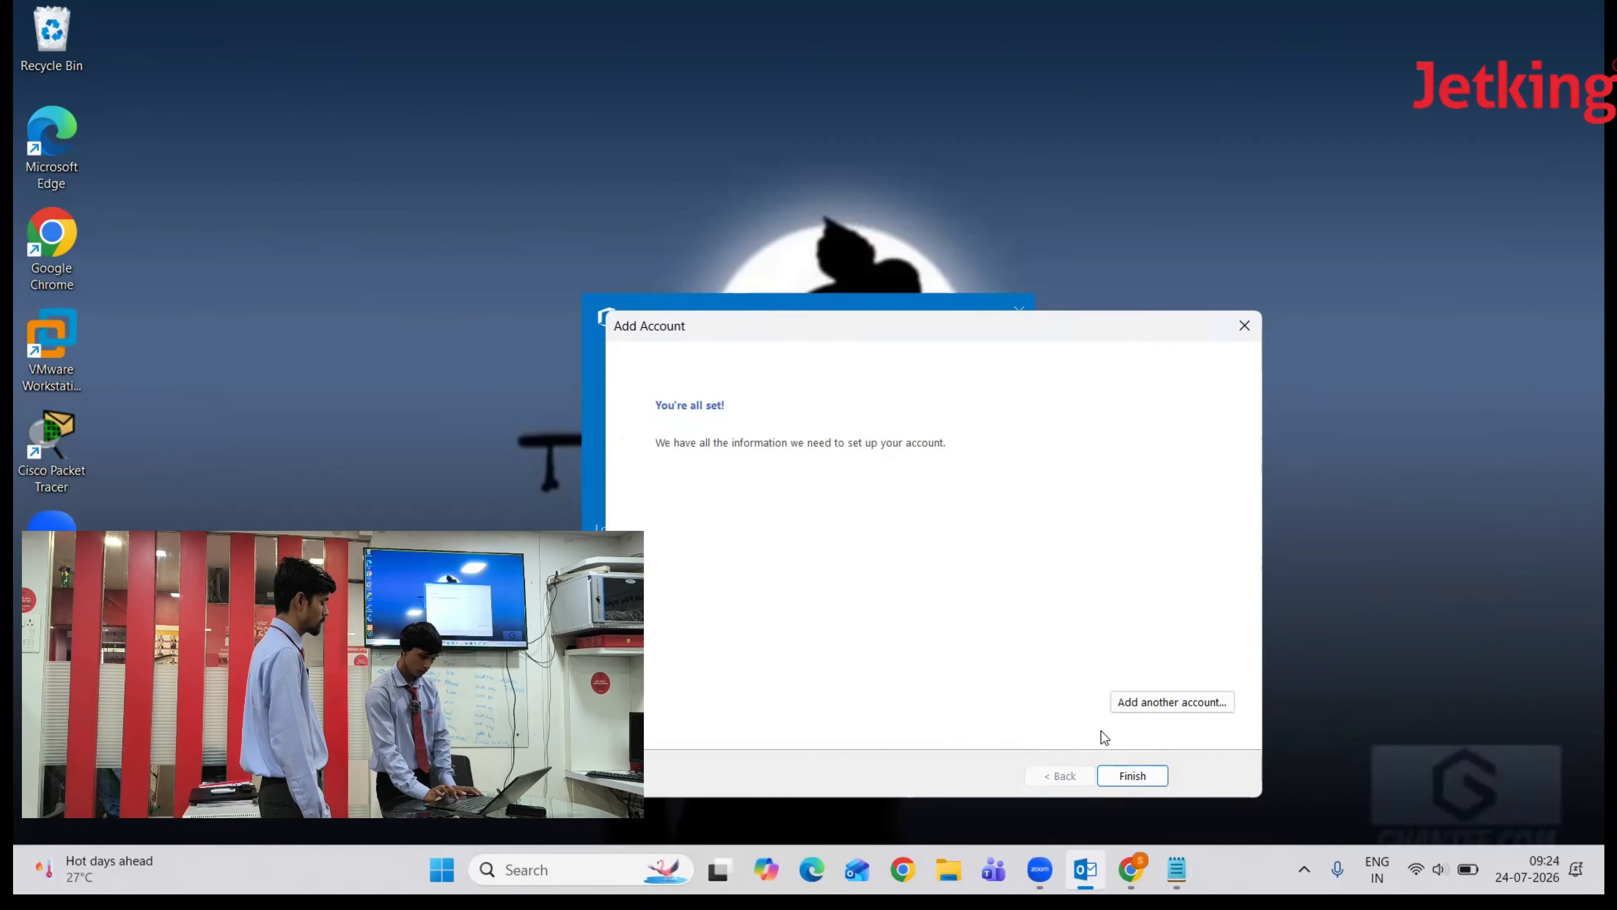
left_click(1131, 776)
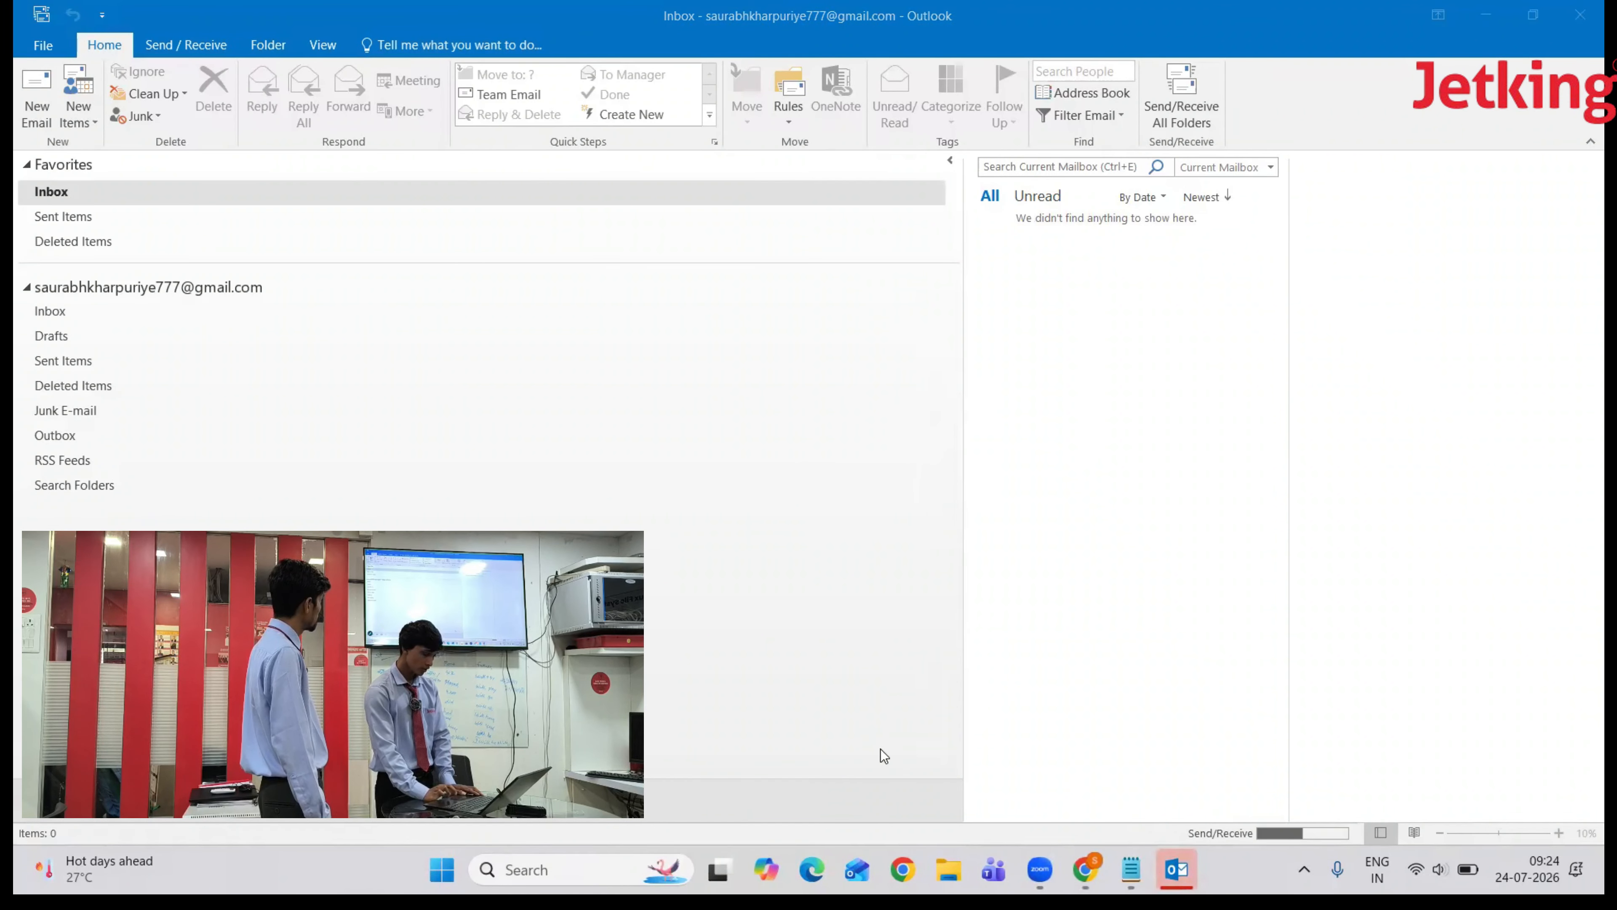
- Browse the new Gmail account's folders down to Sent Items and return to its Inbox
left_click(45, 312)
key("Down")
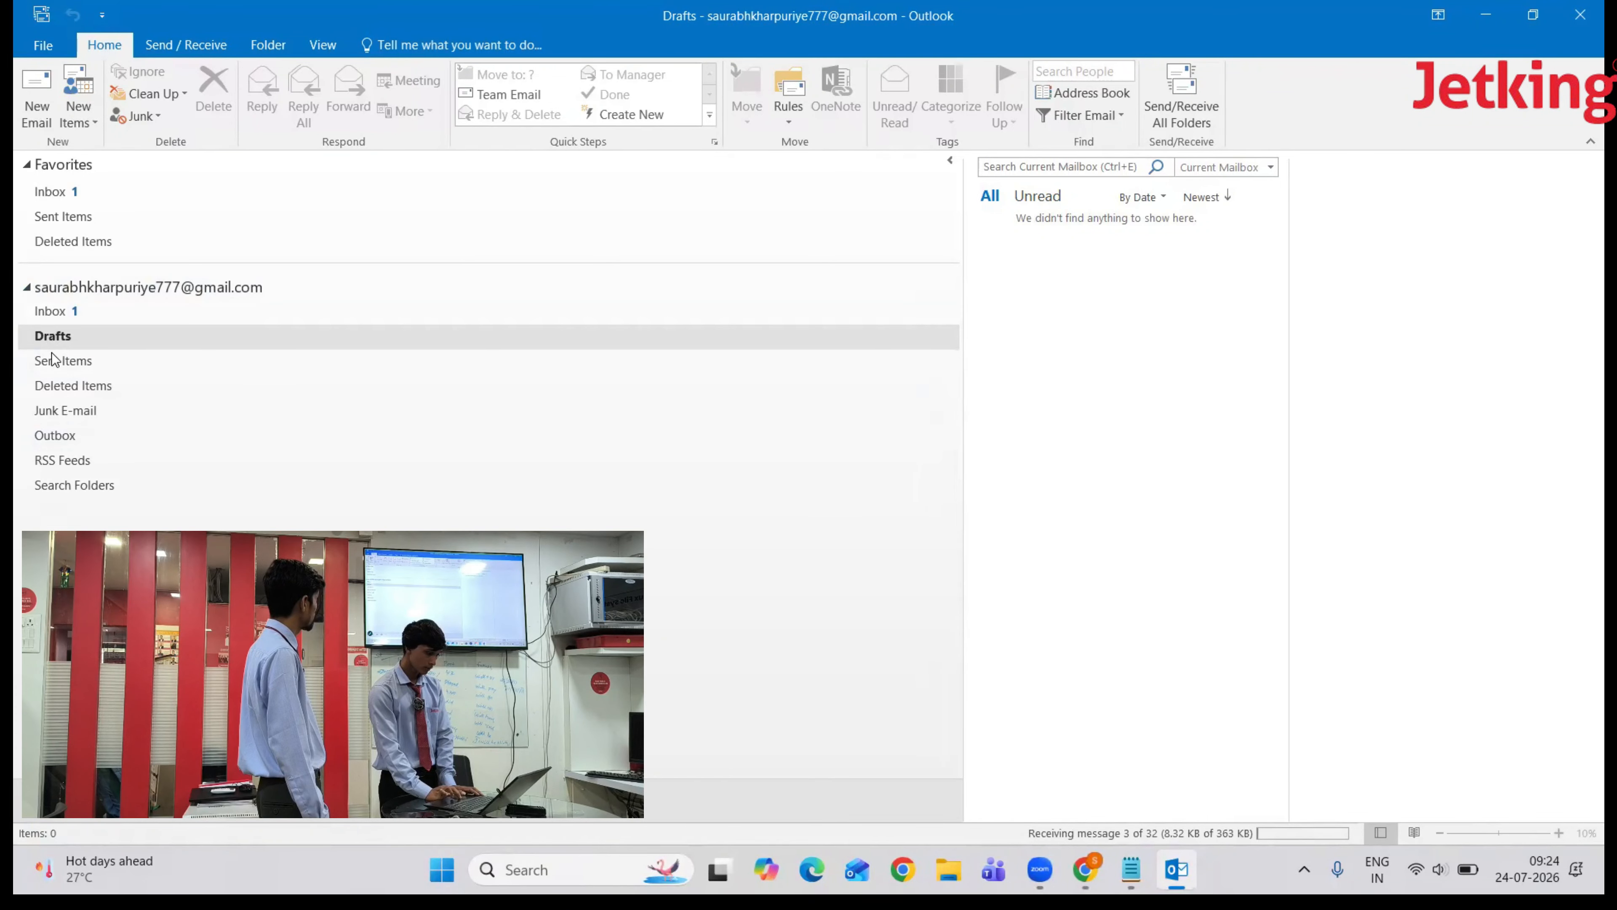
key("Down")
left_click(55, 312)
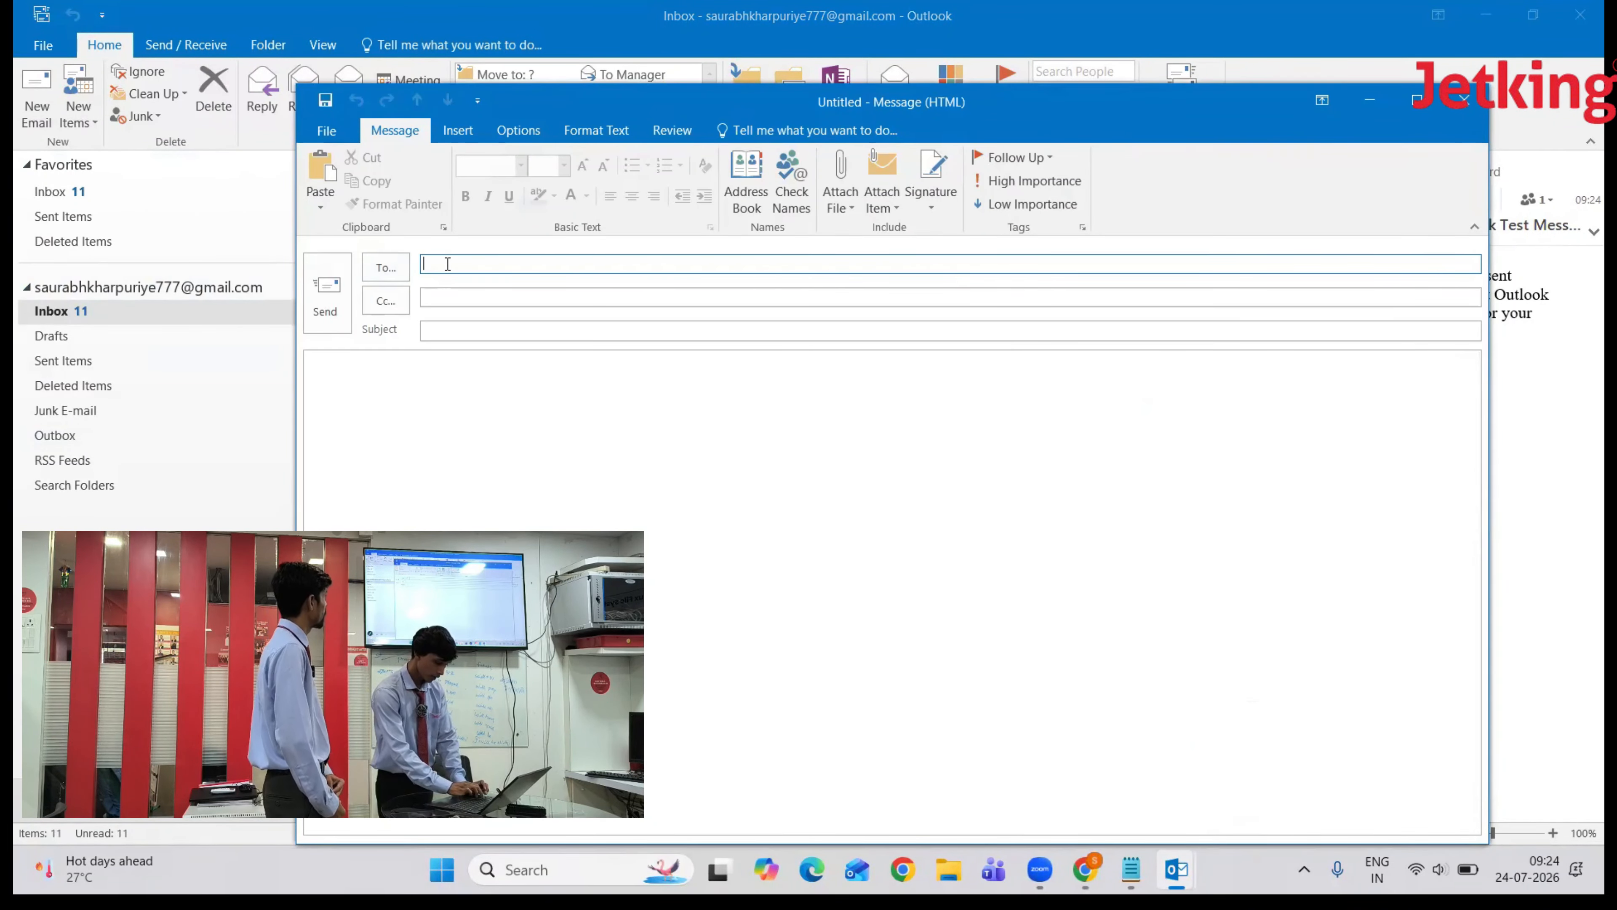
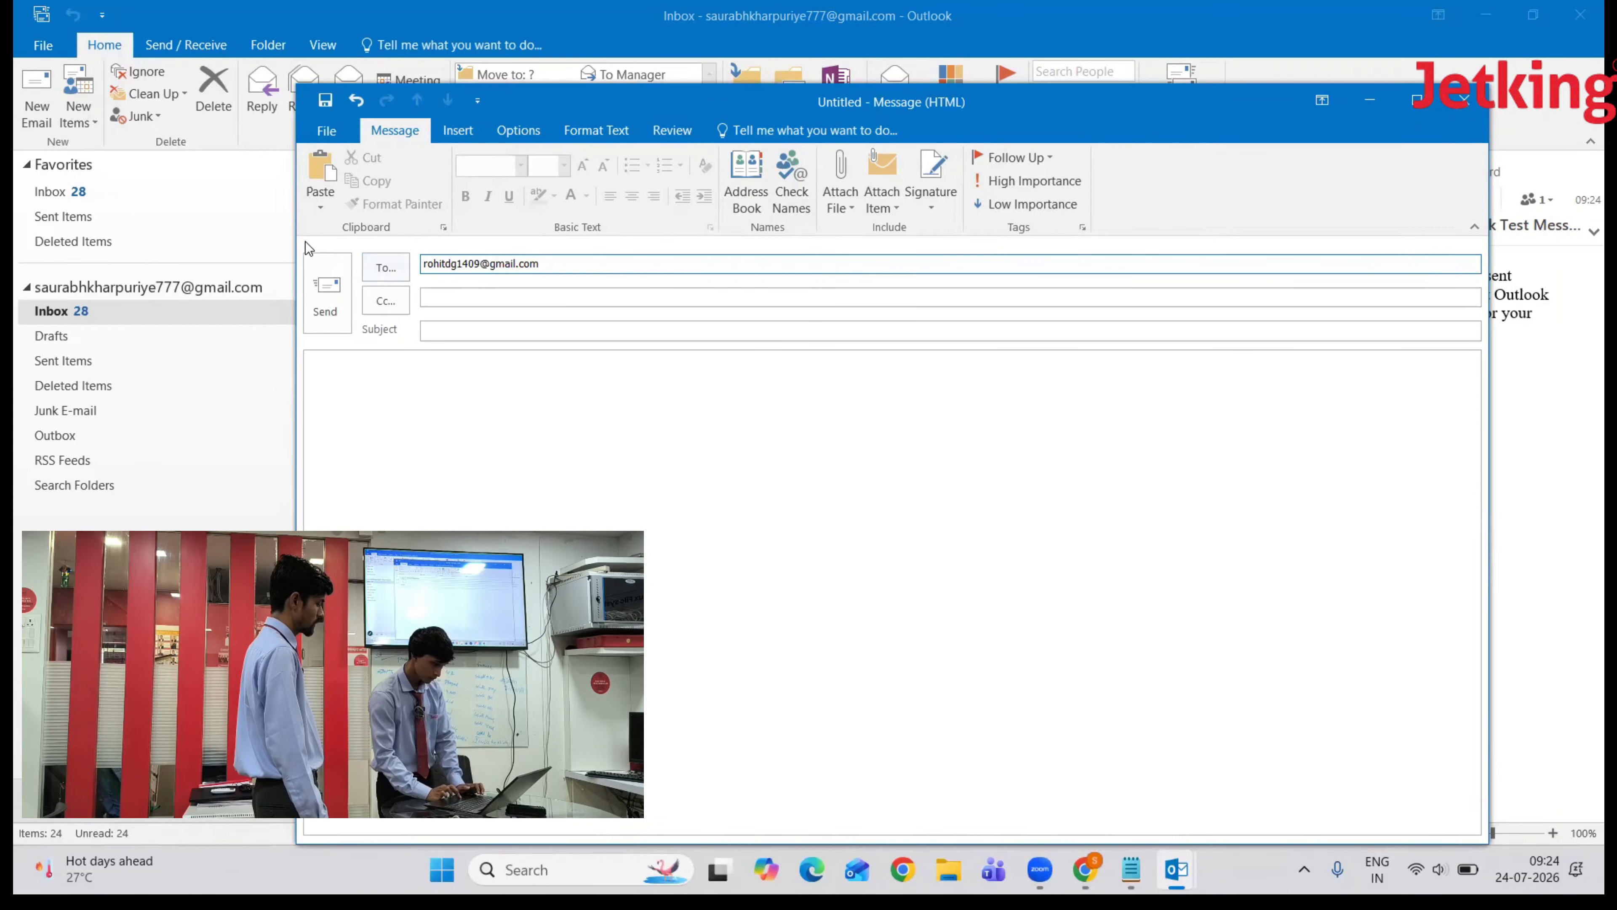
- Send a message to the other Gmail address with subject 'testing' and body 'tessting'
left_click(467, 329)
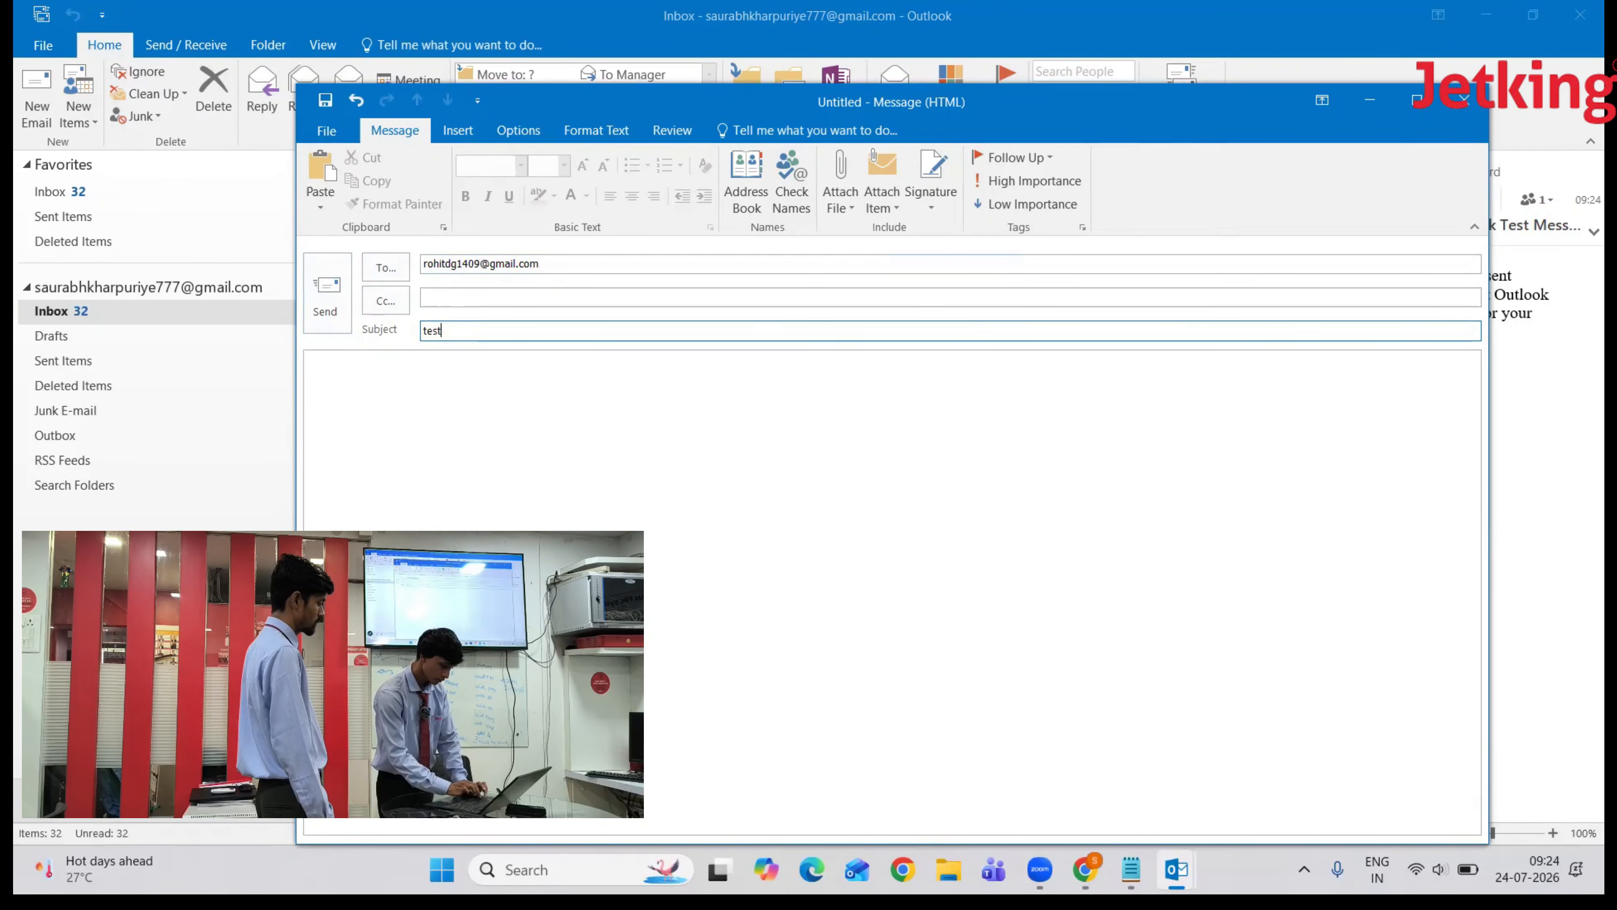
type("testing")
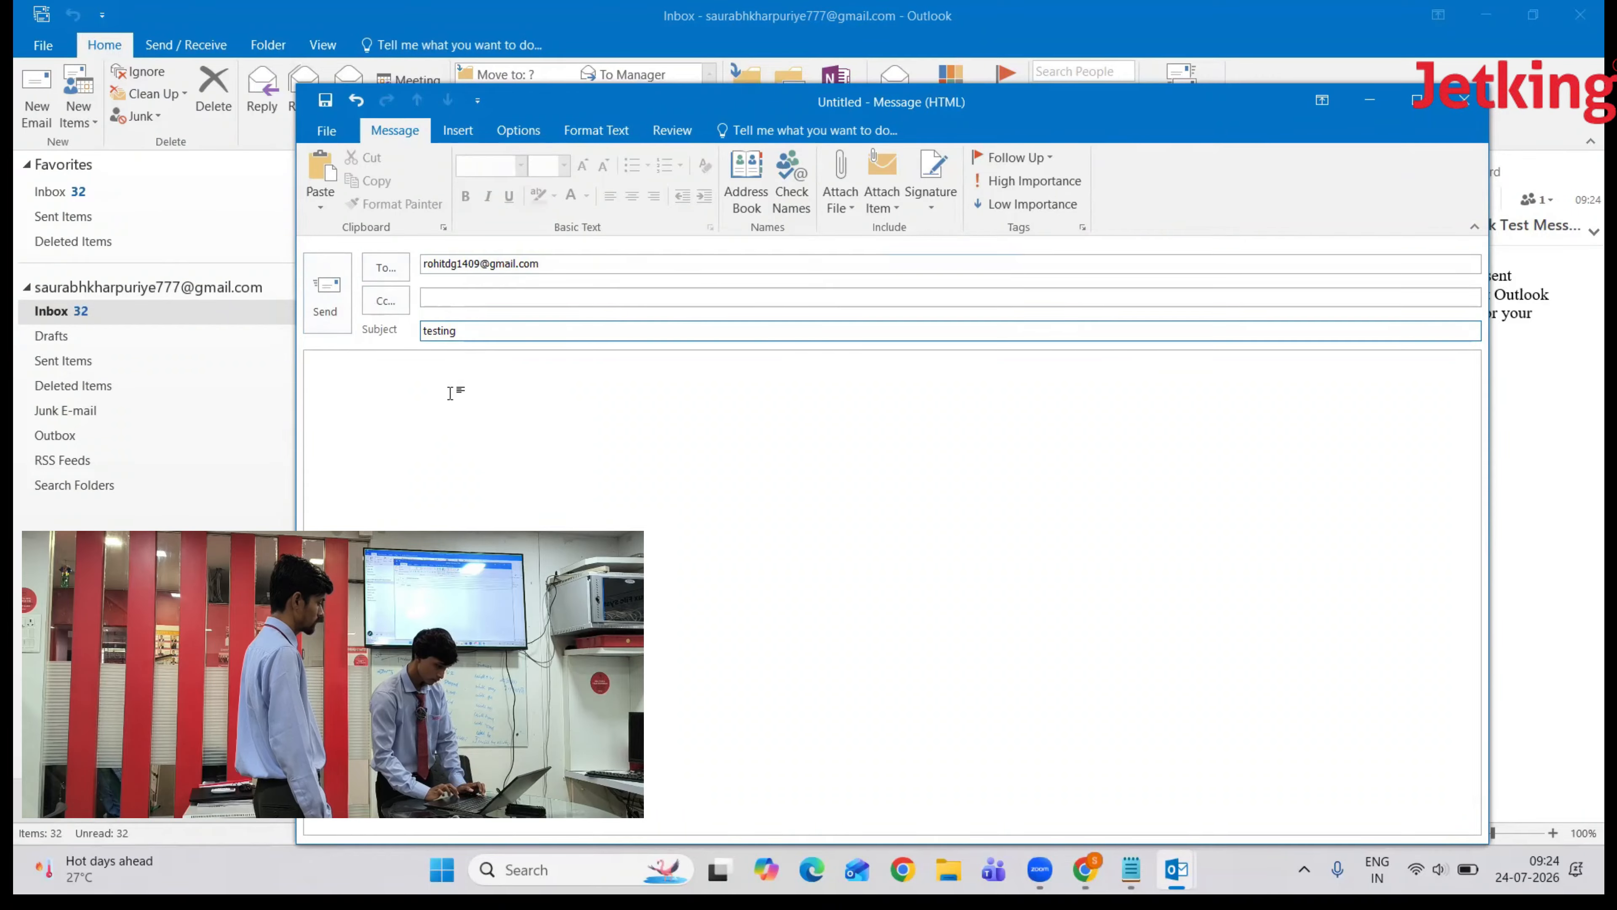
left_click(369, 428)
type("tessting")
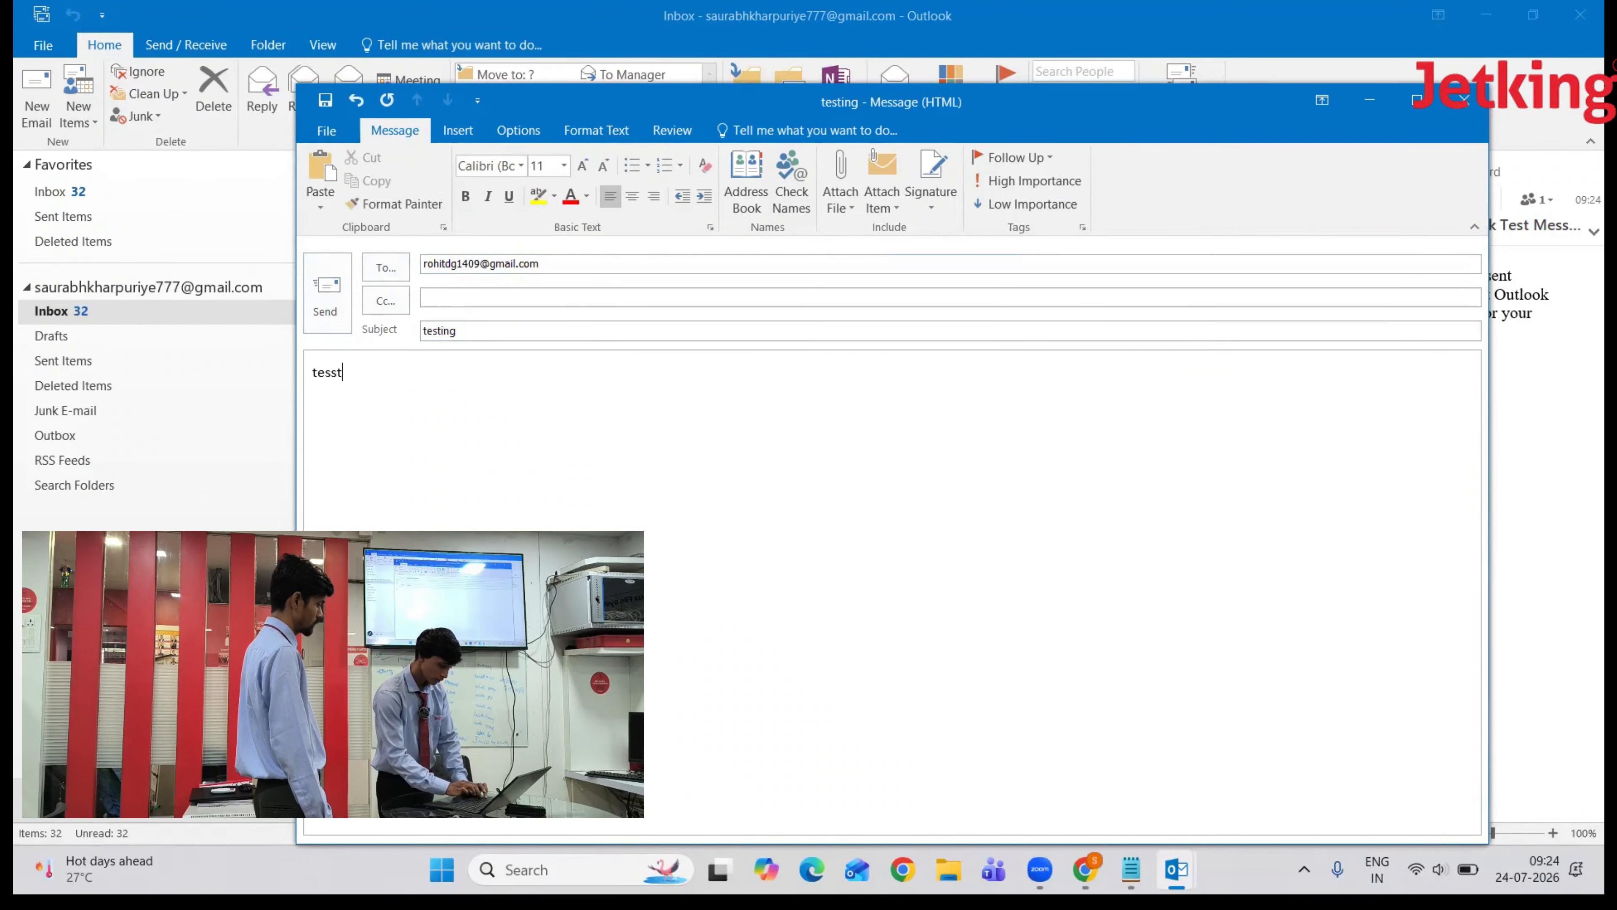
left_click(320, 285)
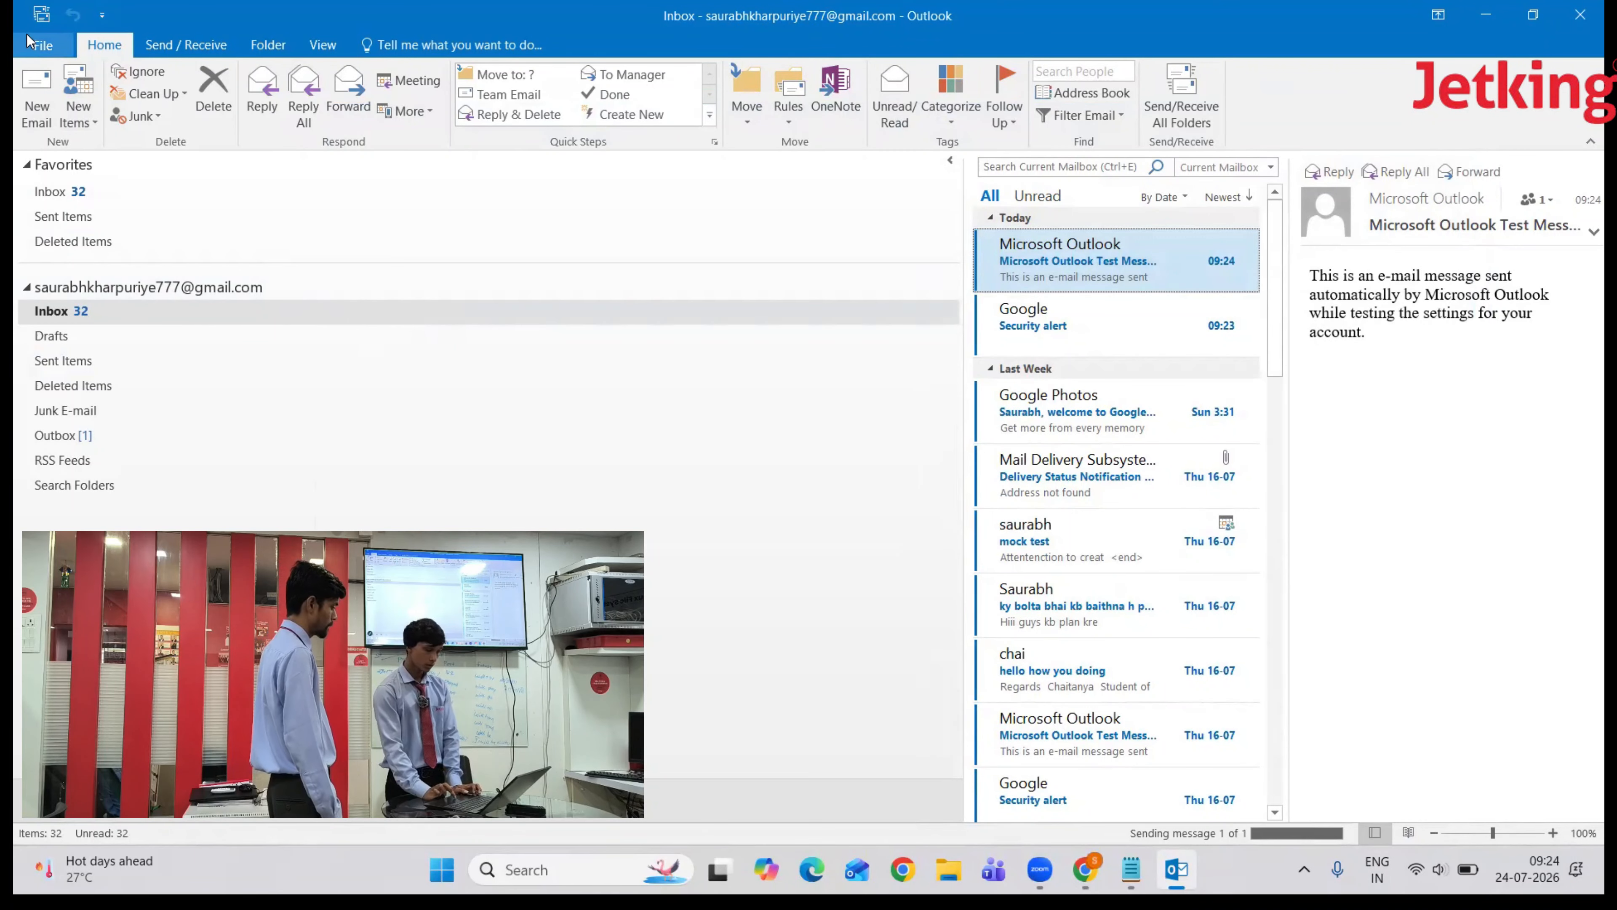
- Run Send/Receive All Folders and check the account's Inbox and Drafts folders
left_click(42, 15)
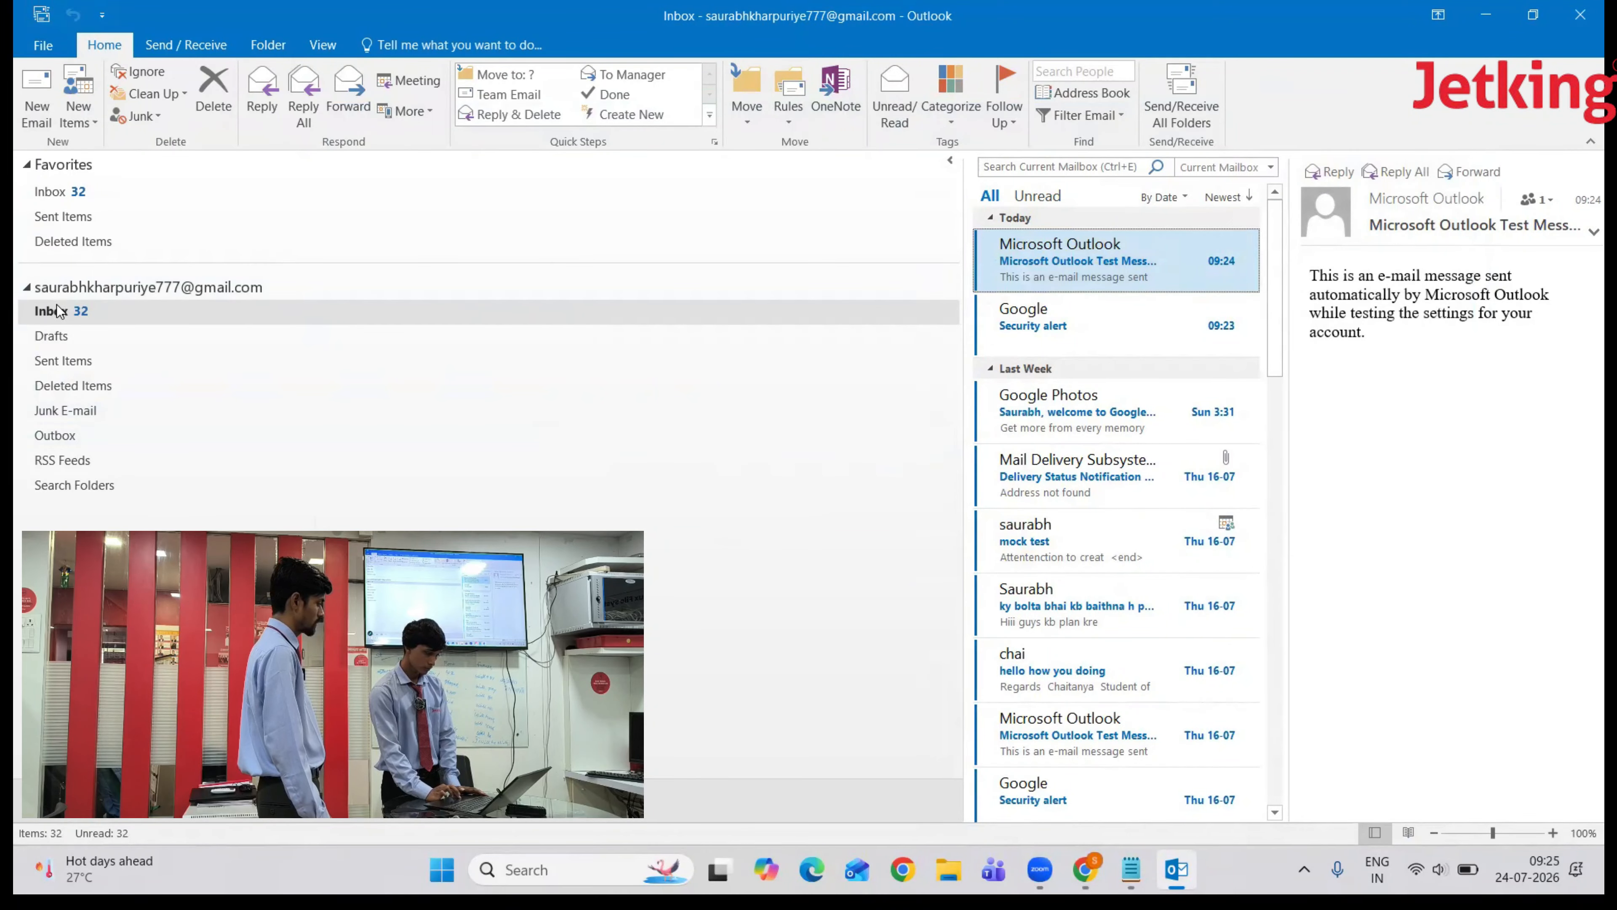
left_click(57, 317)
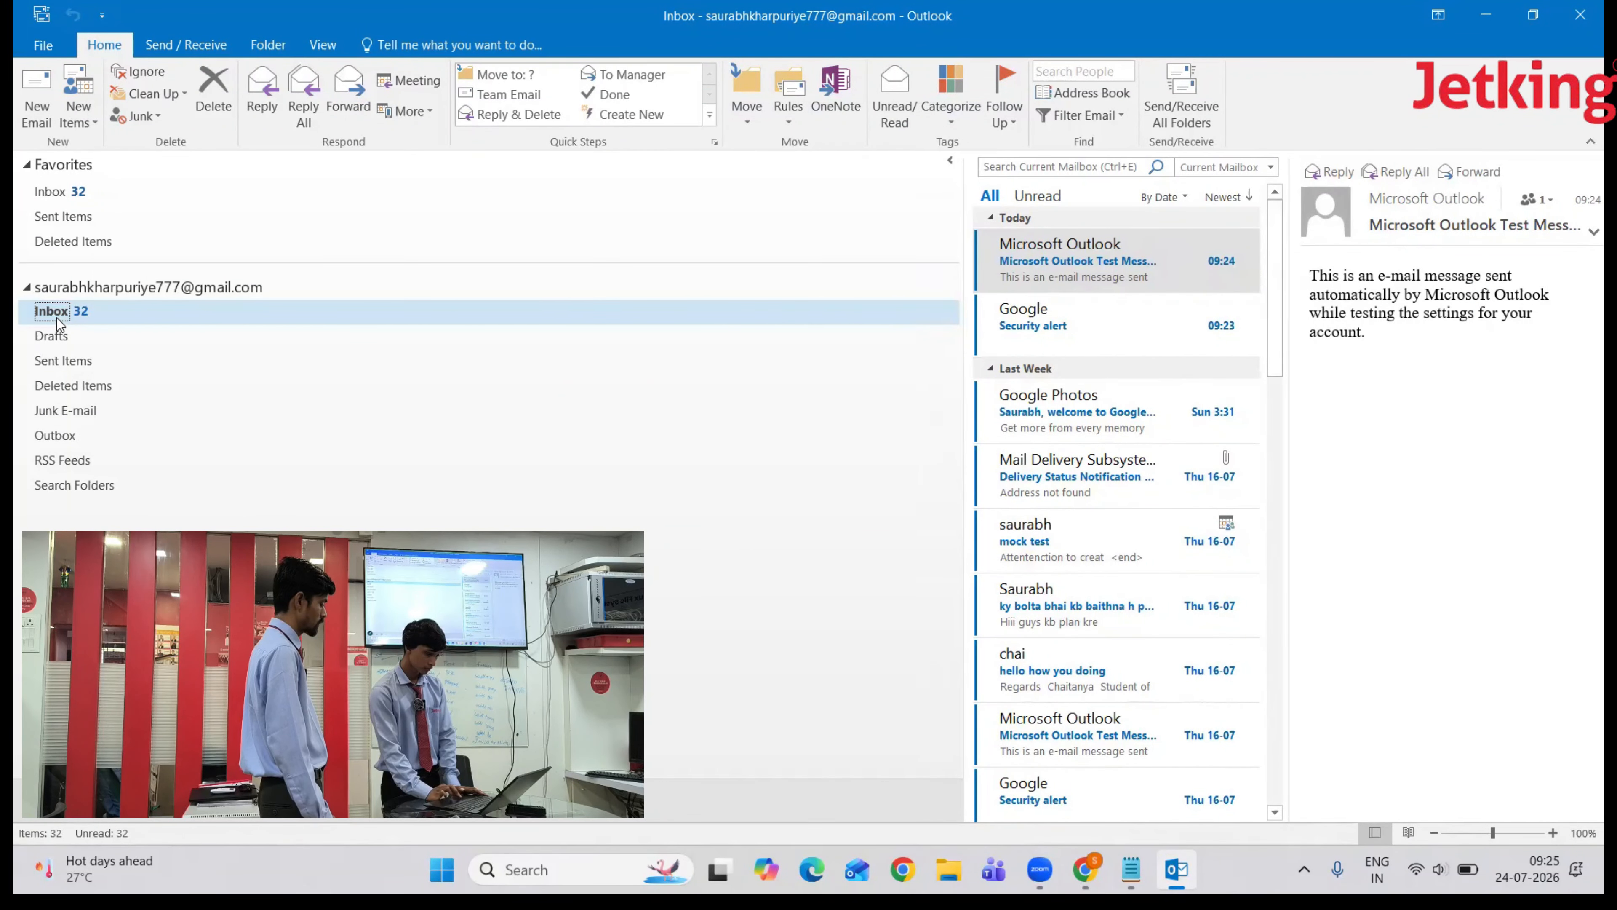
left_click(70, 328)
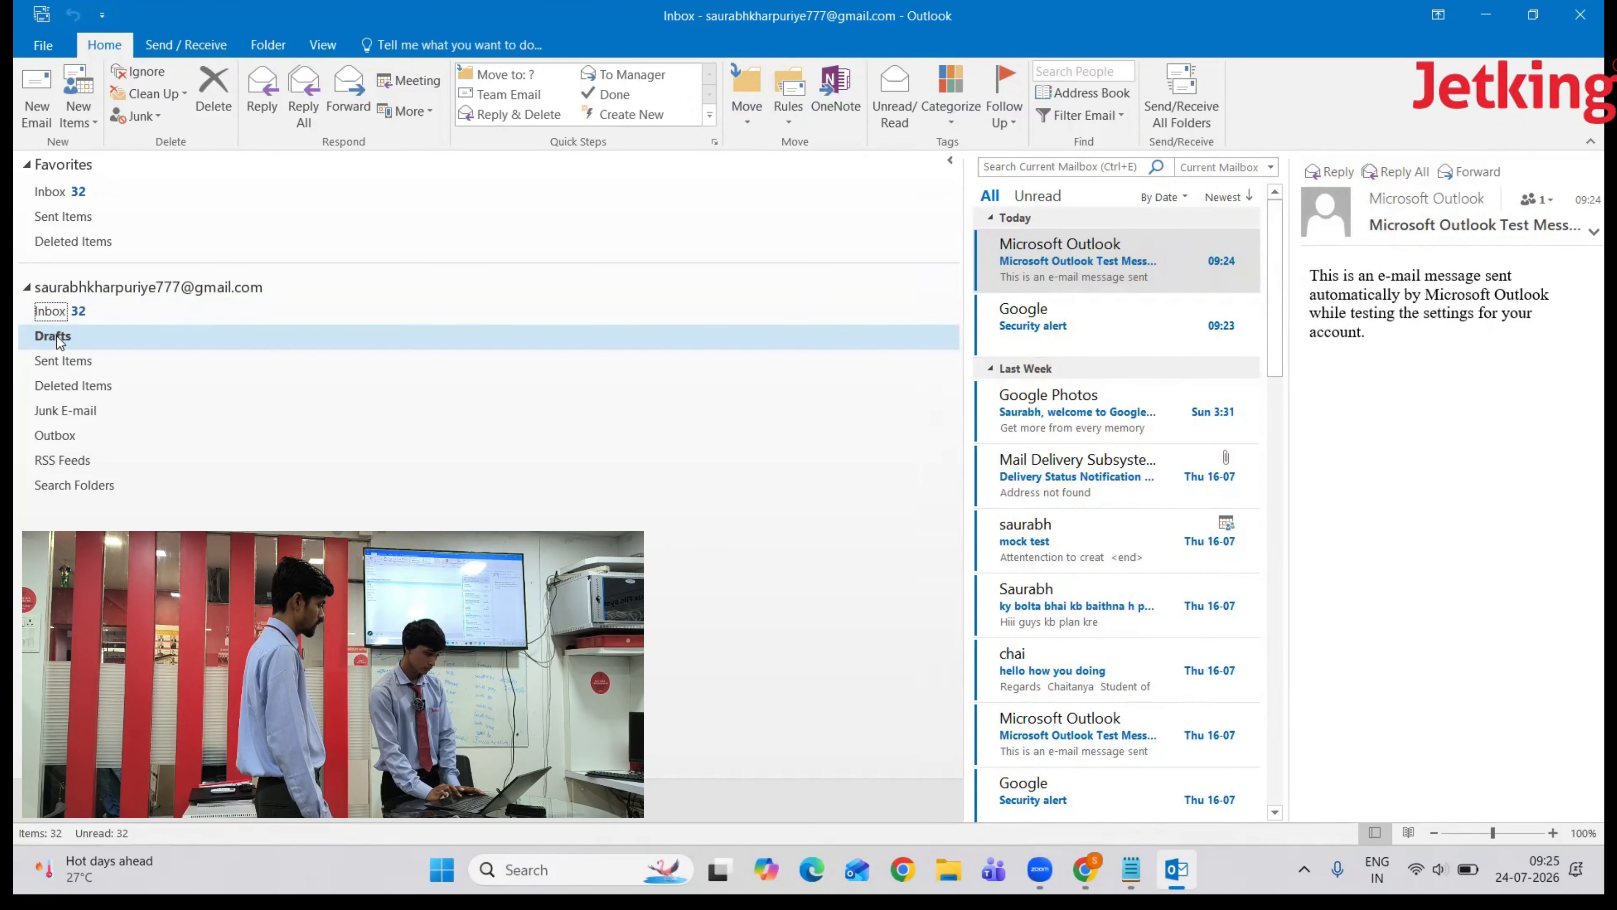
left_click(83, 311)
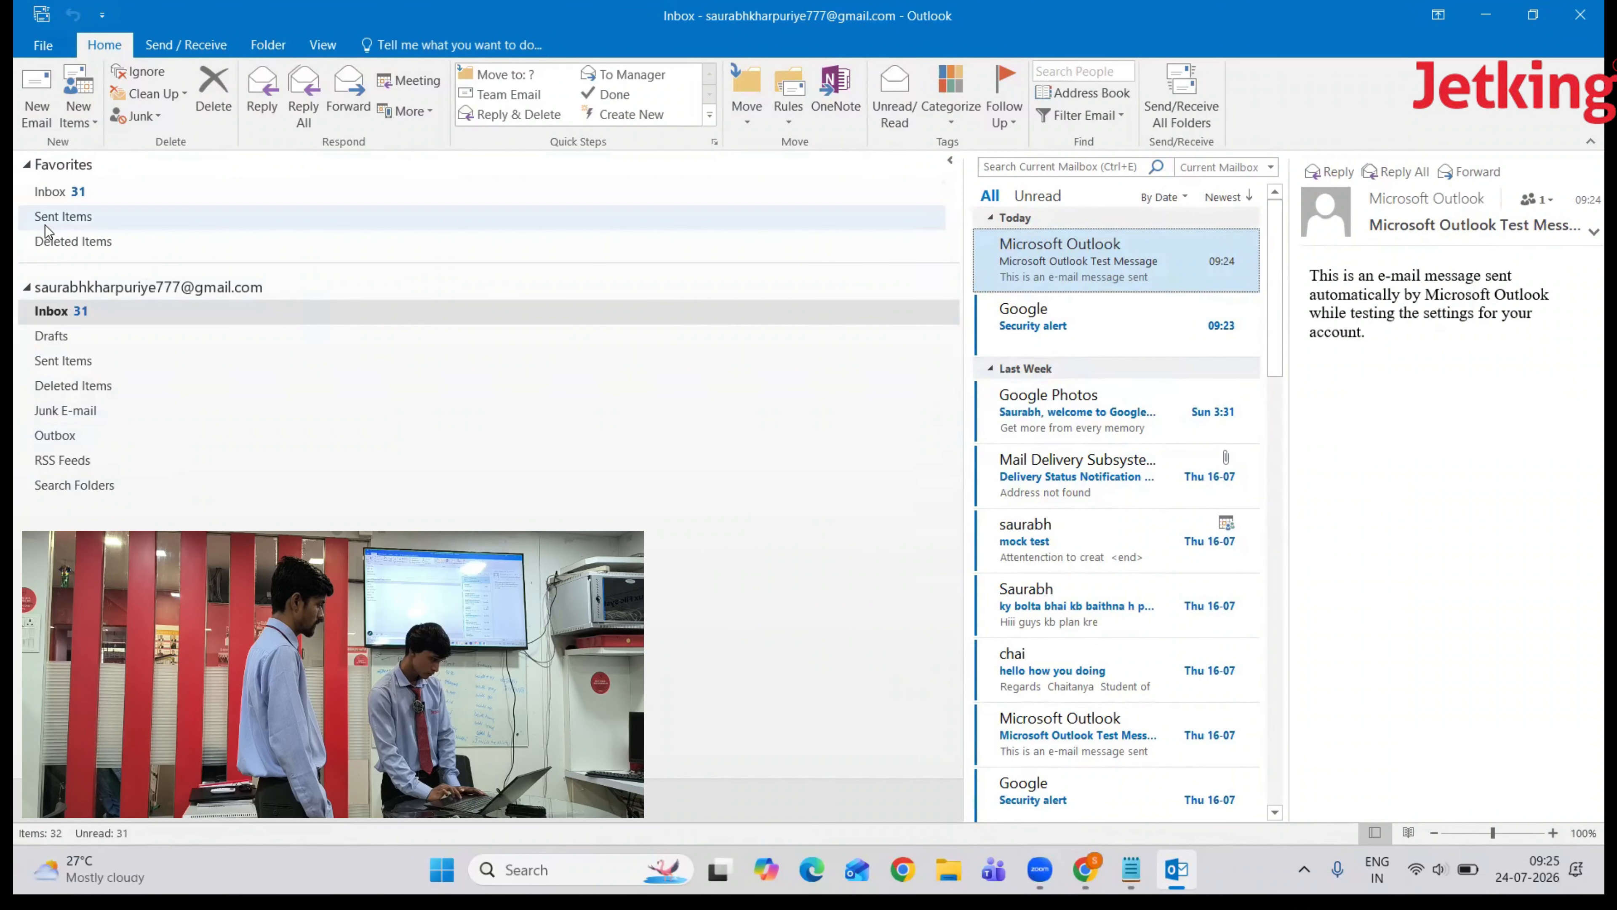
- Open the account's Sent Items and view the sent 'testing' message, then close it
left_click(64, 216)
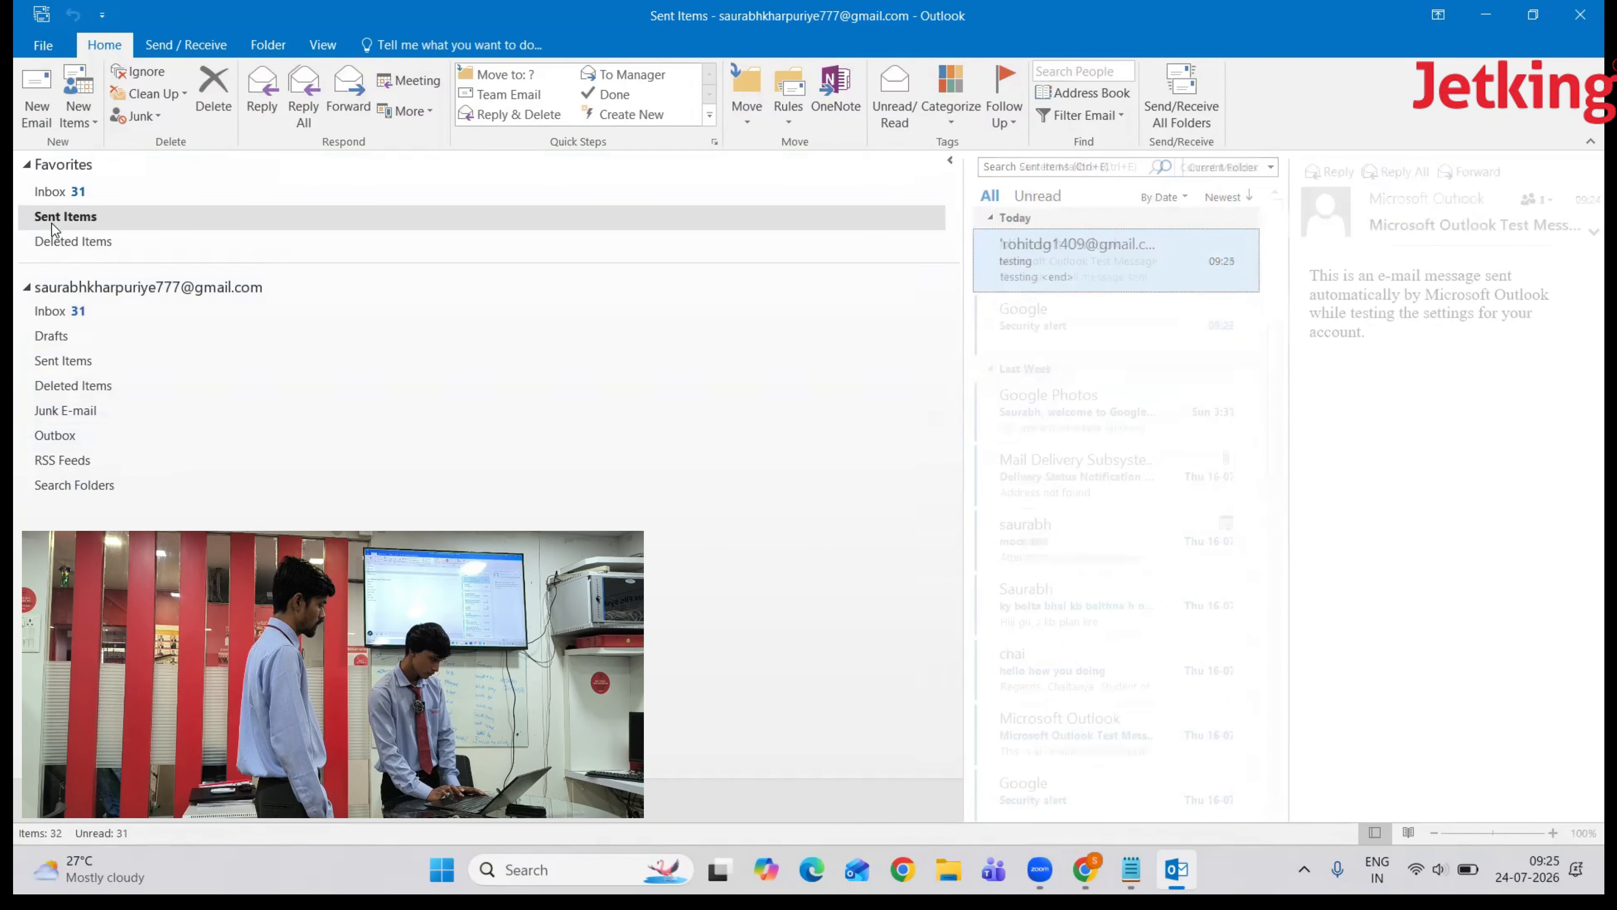
left_click(59, 360)
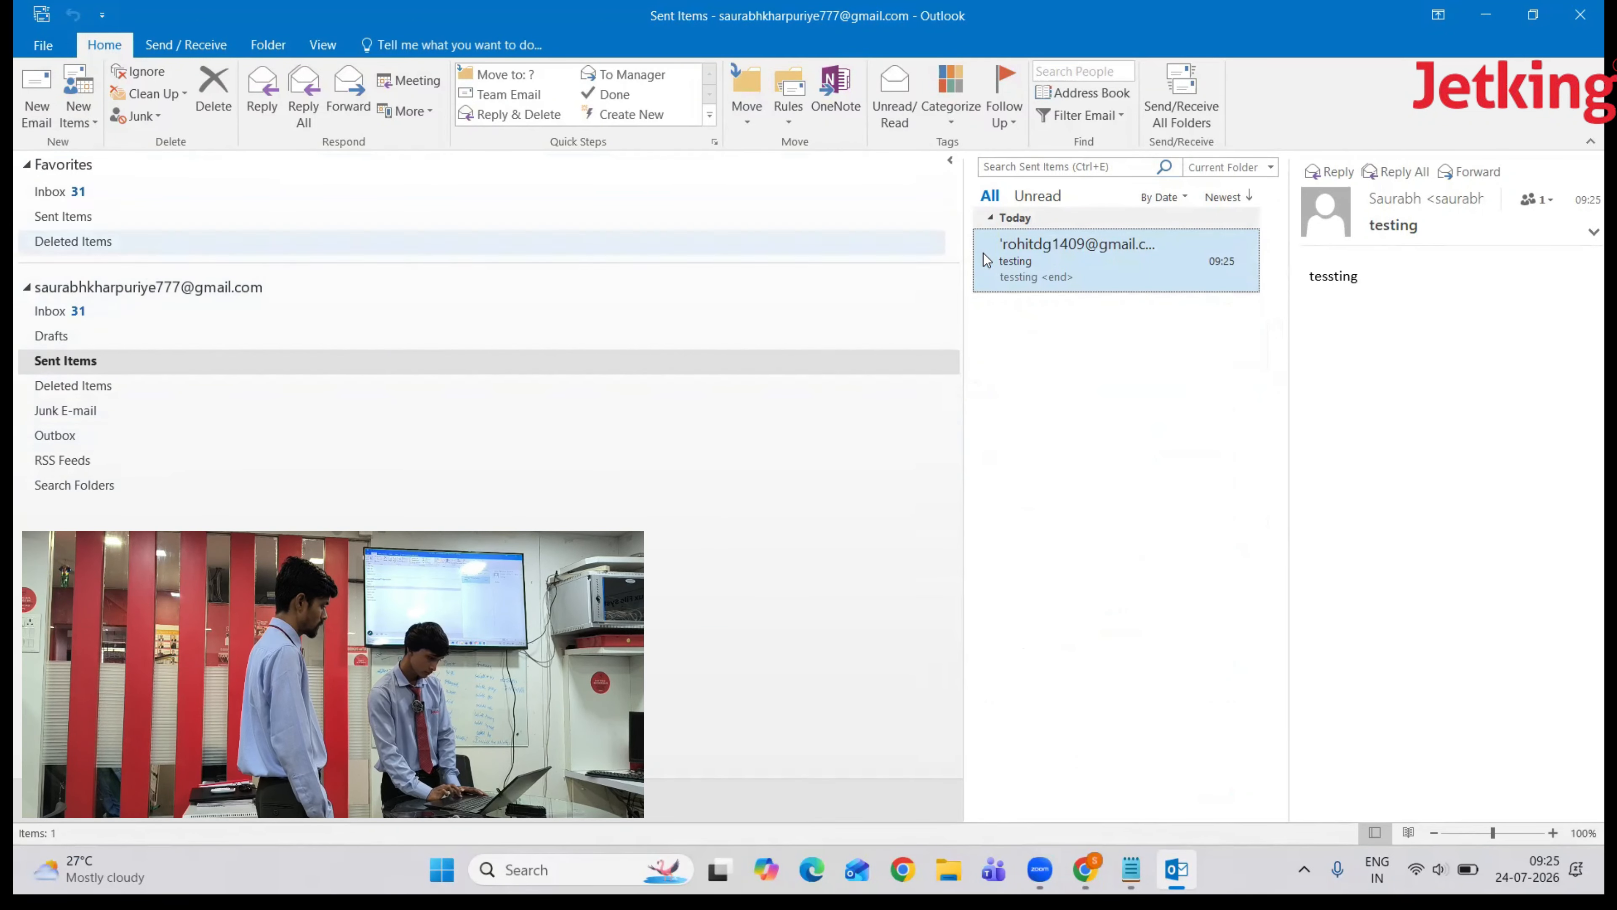
double_click(1130, 249)
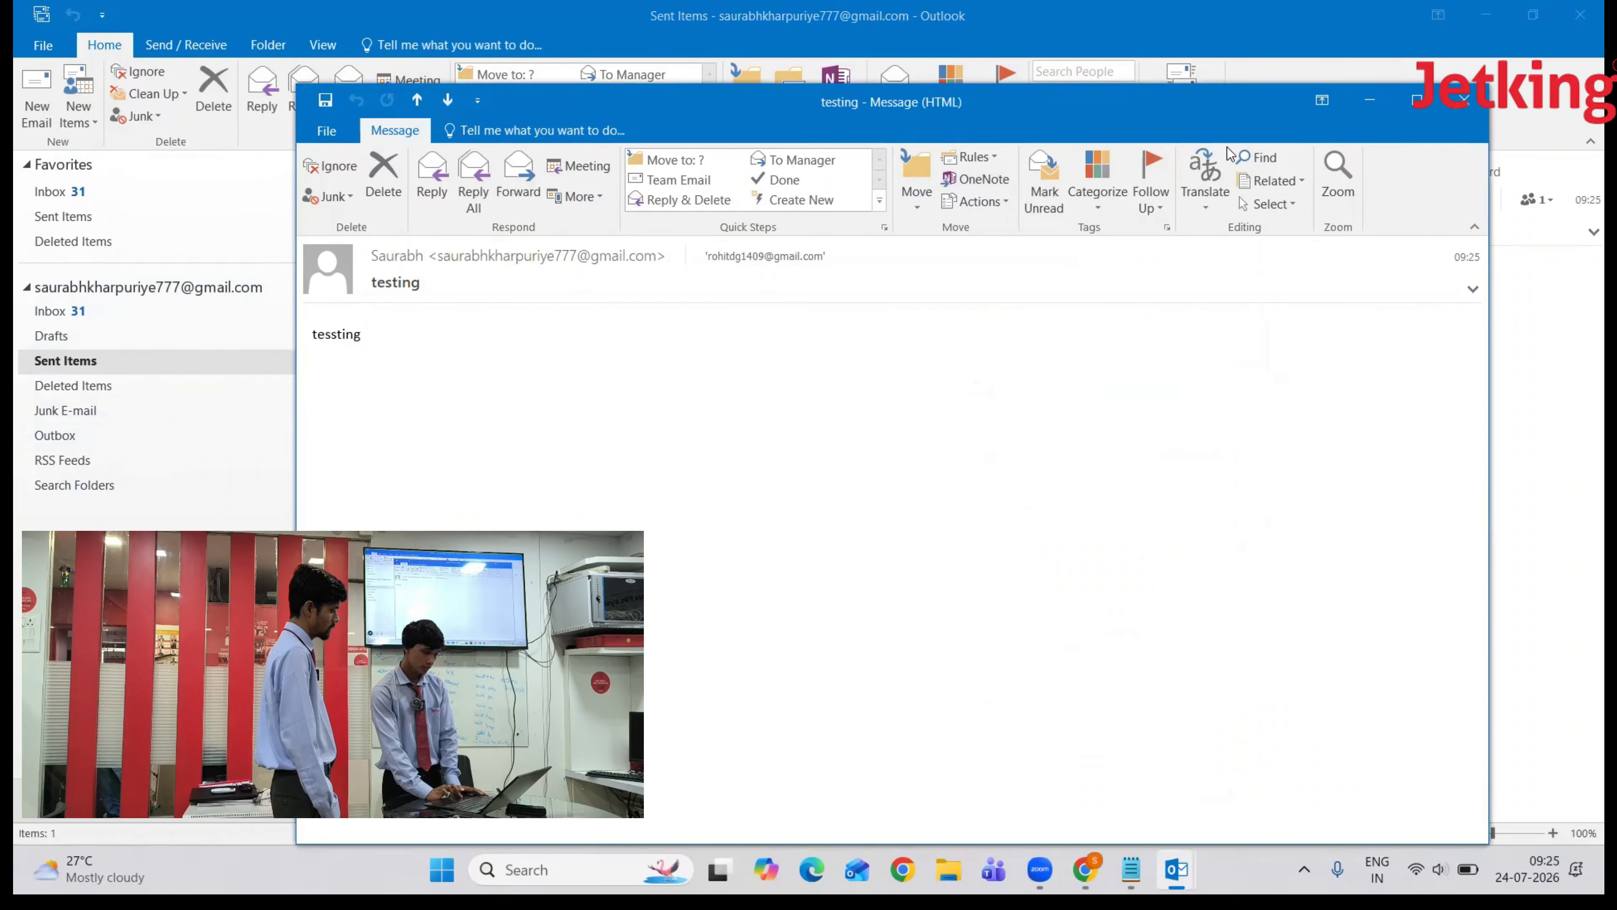
left_click(1462, 104)
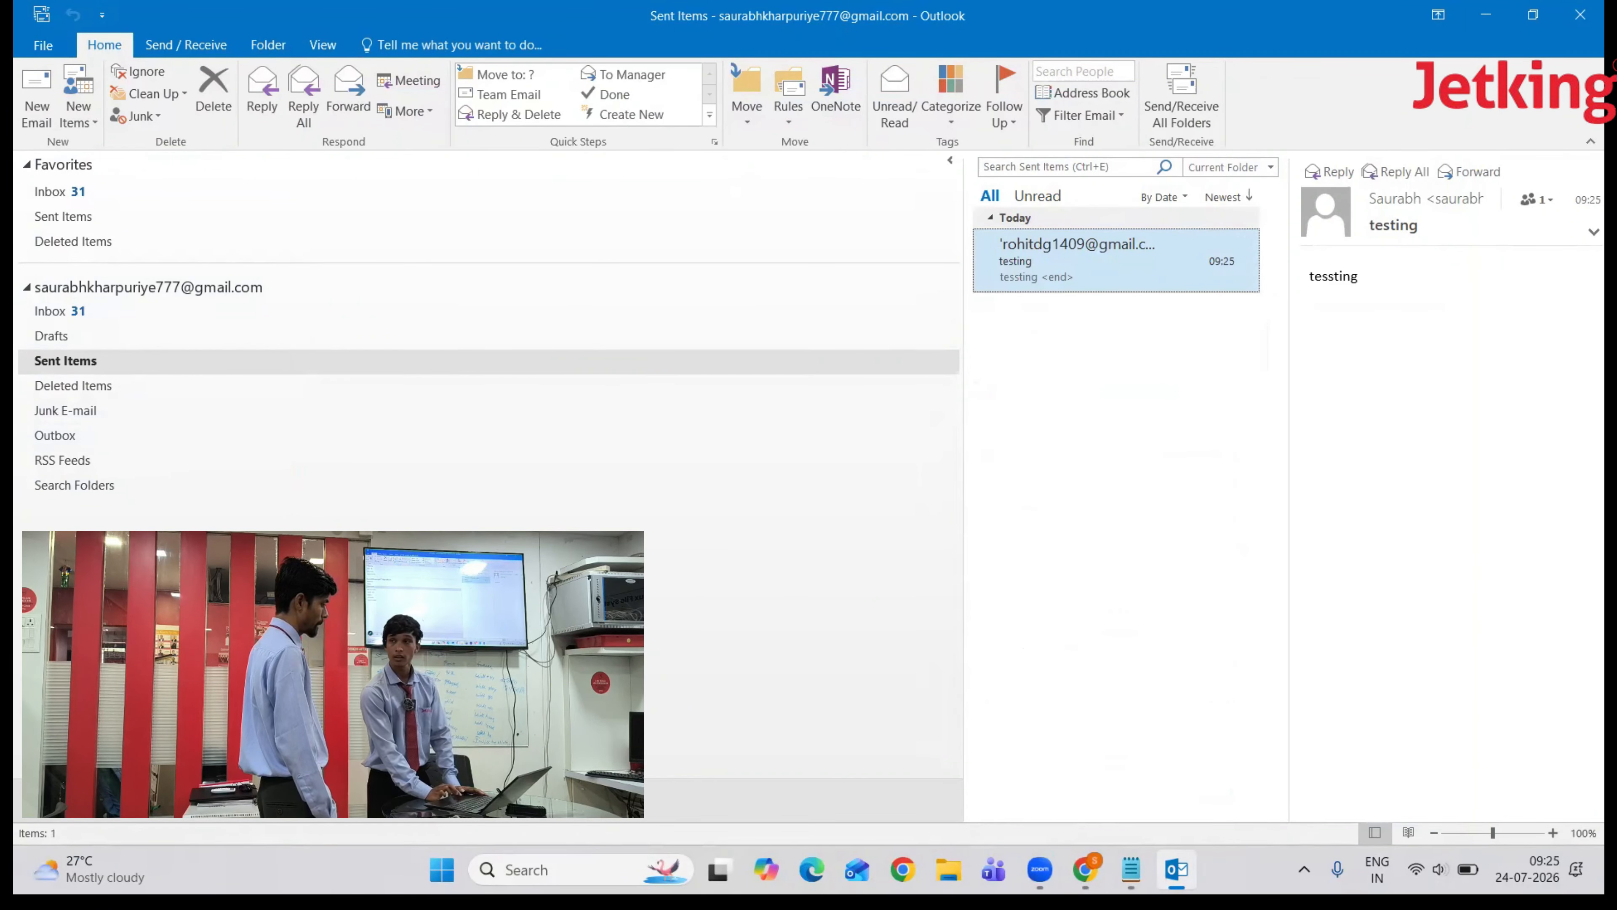